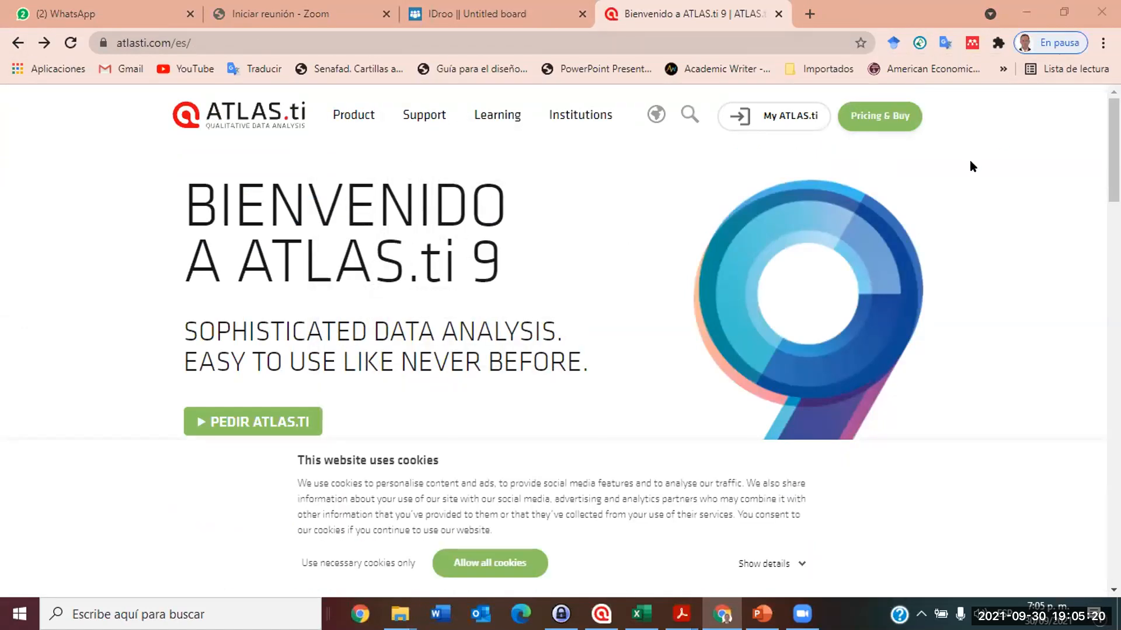
Open the ATLAS.ti Free Trial Version page and request the free desktop trial to reach the registration form.
mouse_move(358, 115)
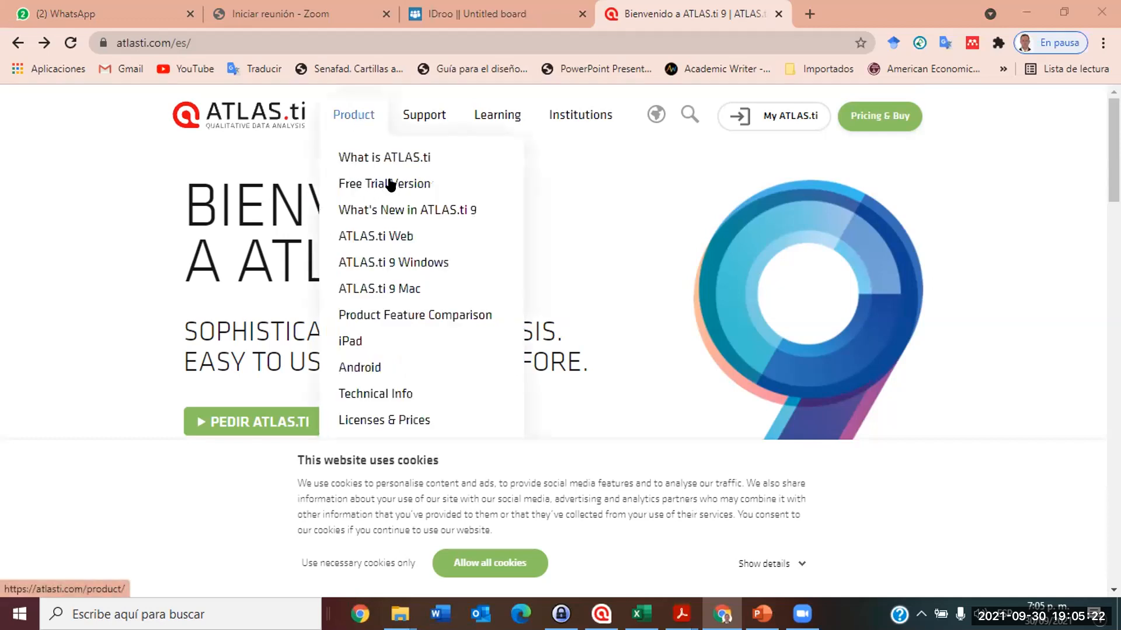
left_click(426, 188)
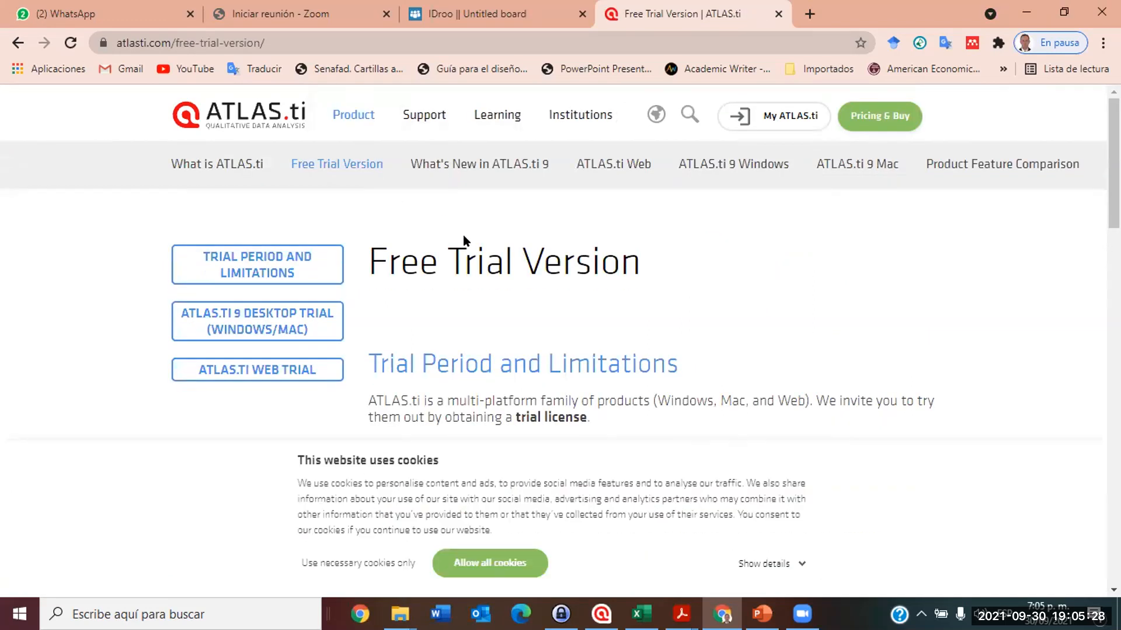
scroll(465, 243, "down", 4)
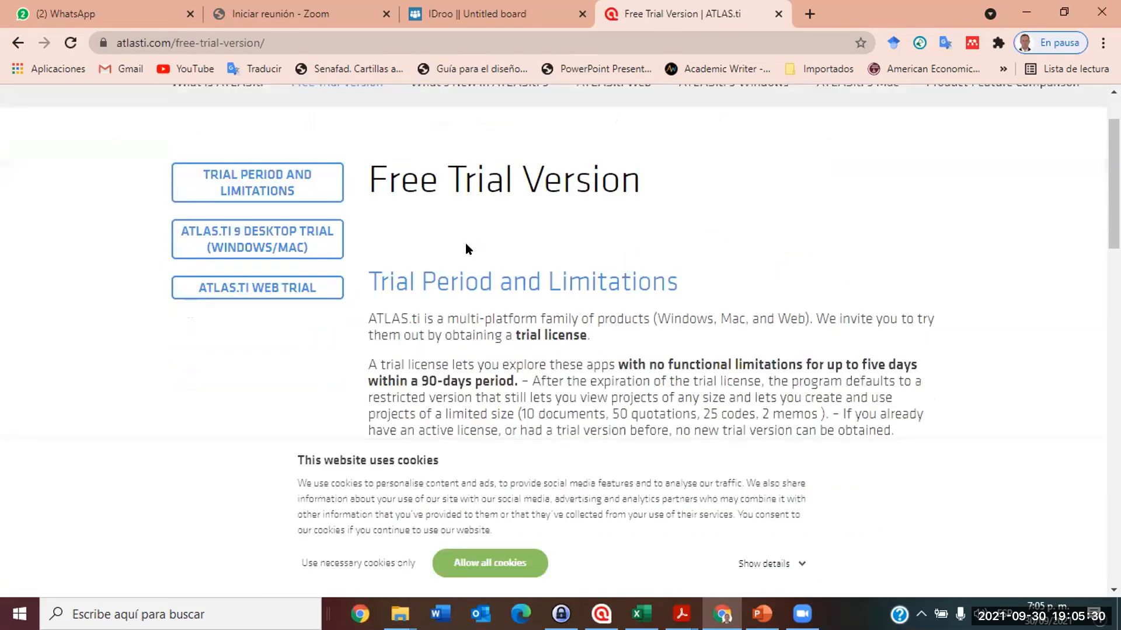
scroll(467, 245, "down", 4)
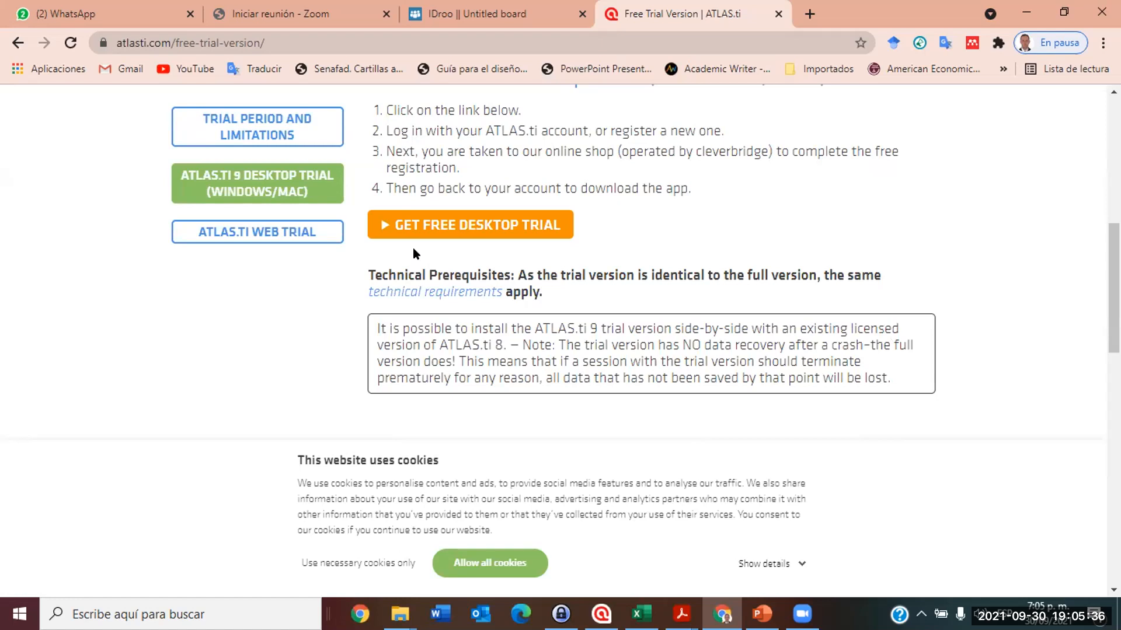
left_click(480, 230)
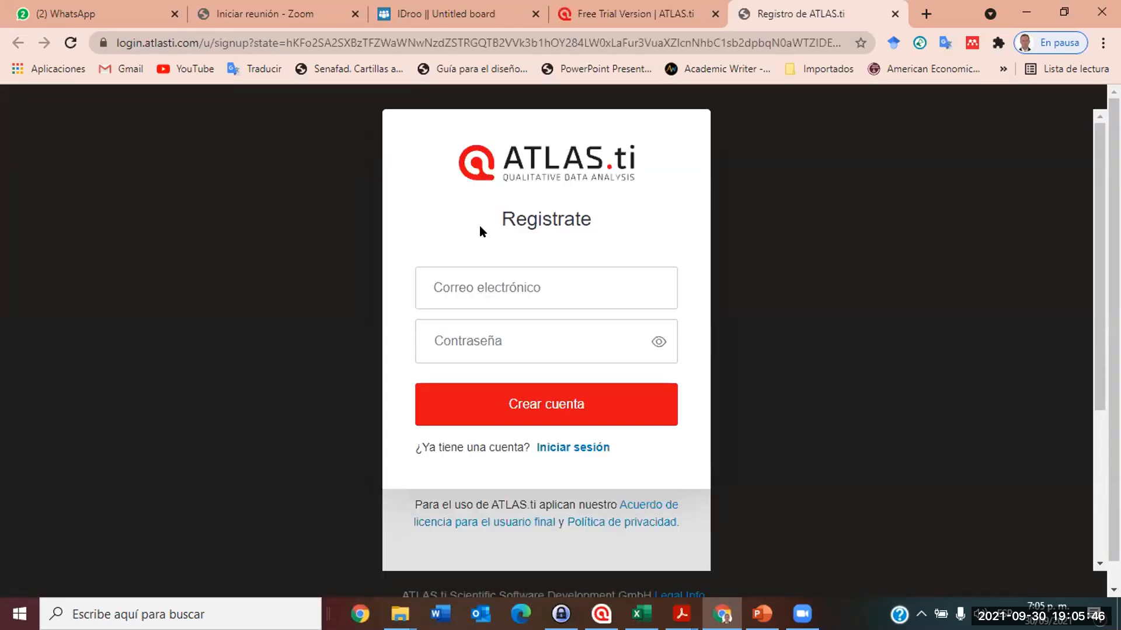
left_click(513, 289)
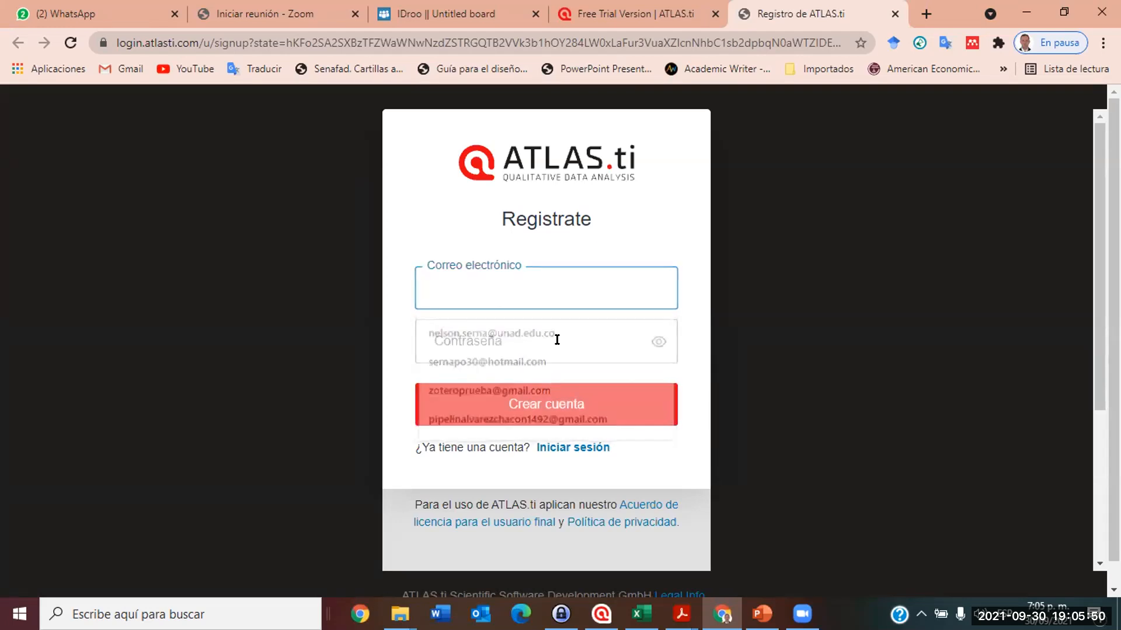
left_click(556, 339)
left_click(558, 284)
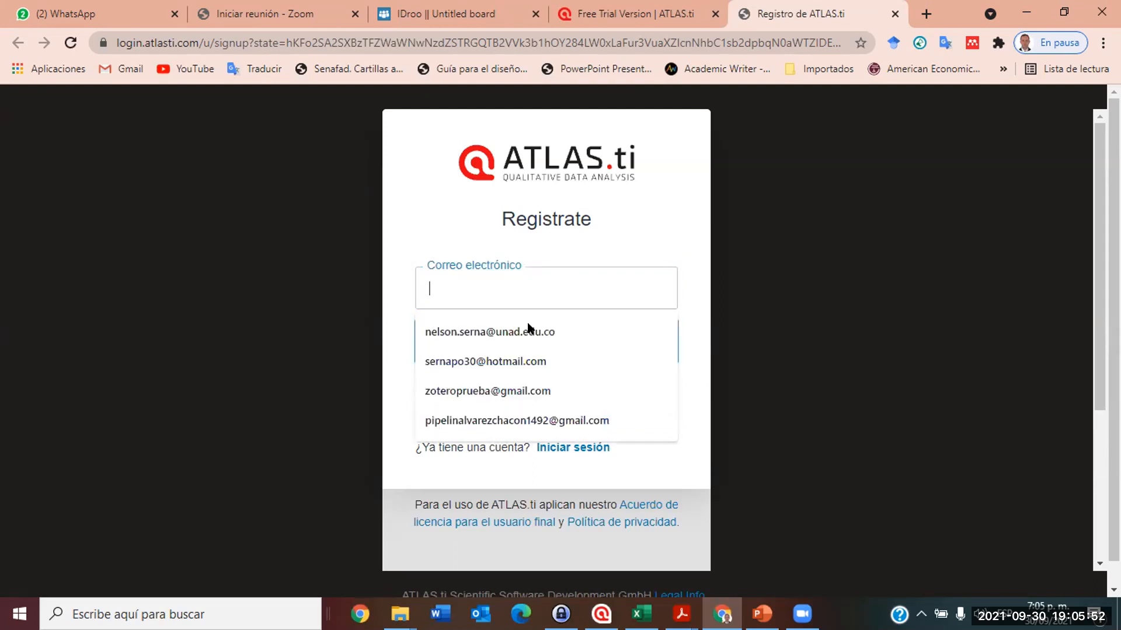
key("Down")
key("Down")
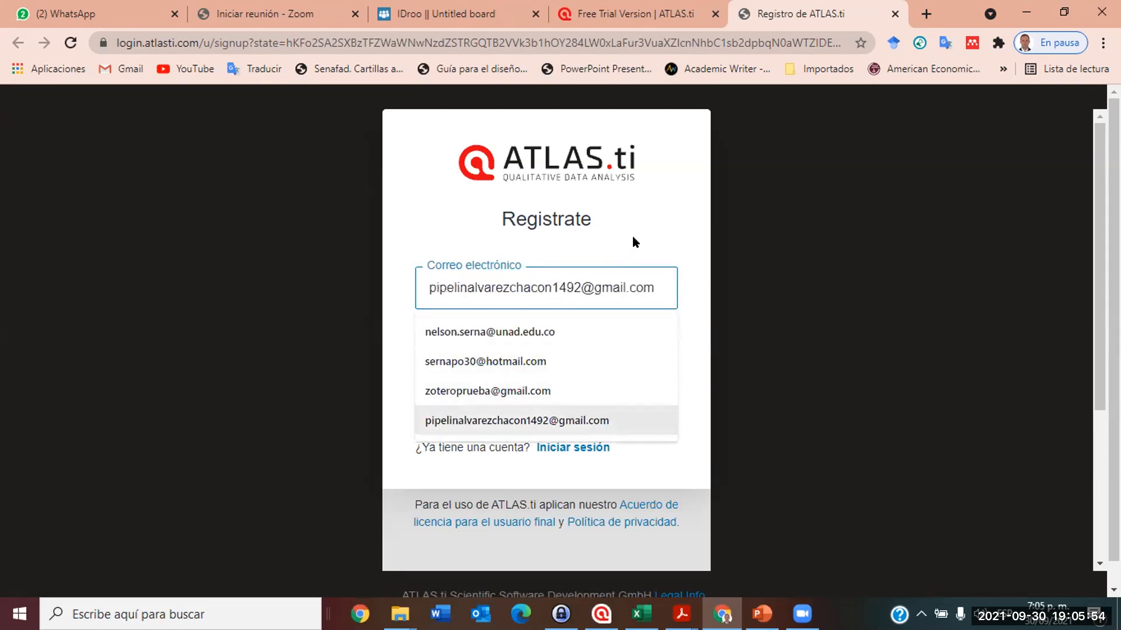
left_click(629, 241)
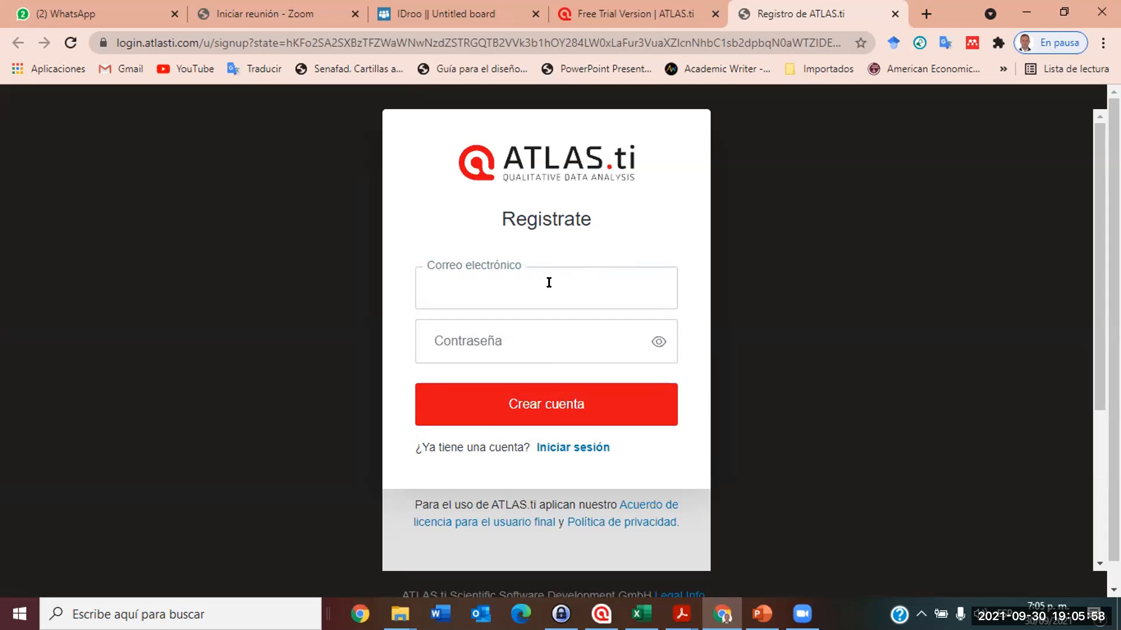
left_click(575, 275)
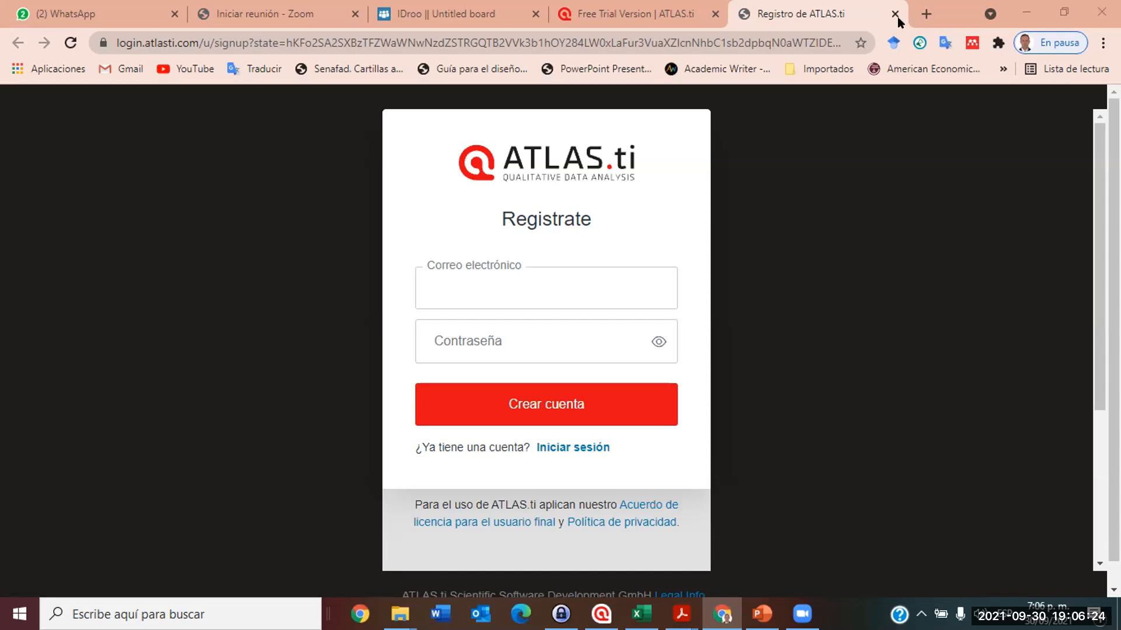
Open a new browser tab, choose the signed-out trial Gmail account and continue to its identity verification.
left_click(925, 14)
left_click(1096, 114)
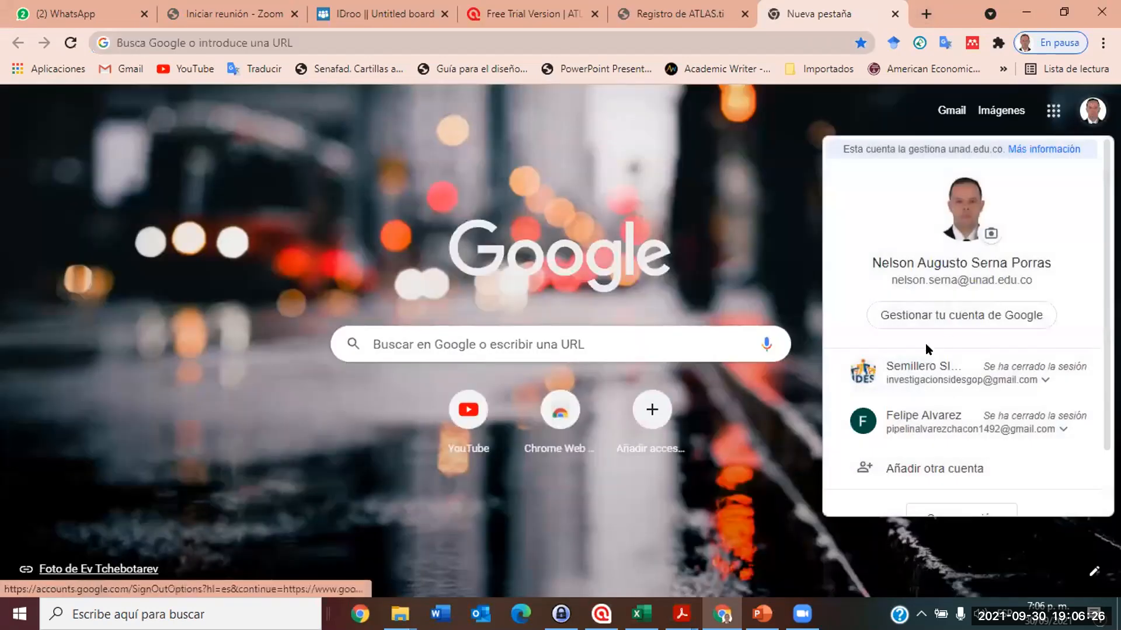
left_click(921, 428)
left_click(932, 464)
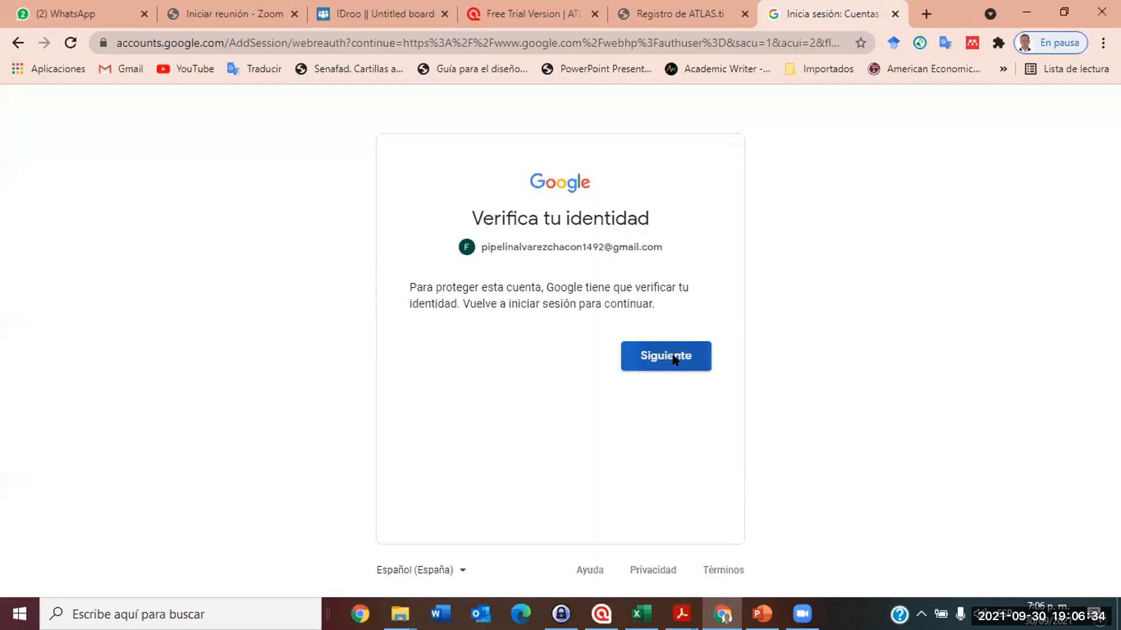
left_click(671, 356)
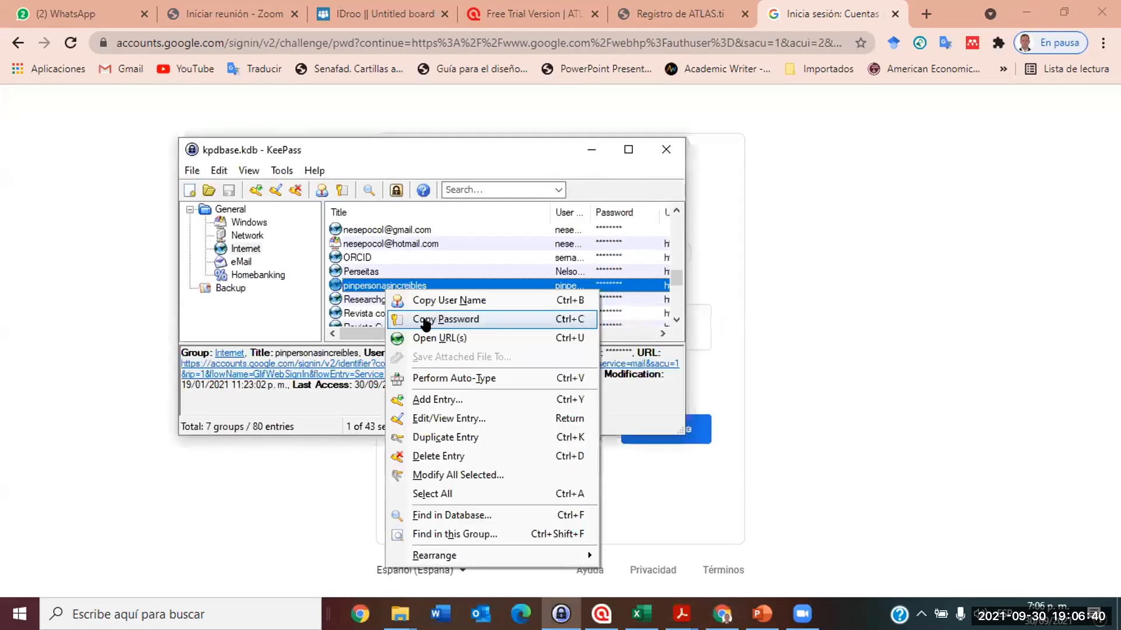
Copy an entry's password from KeePass and try to sign in to the Google account with it.
key("Return")
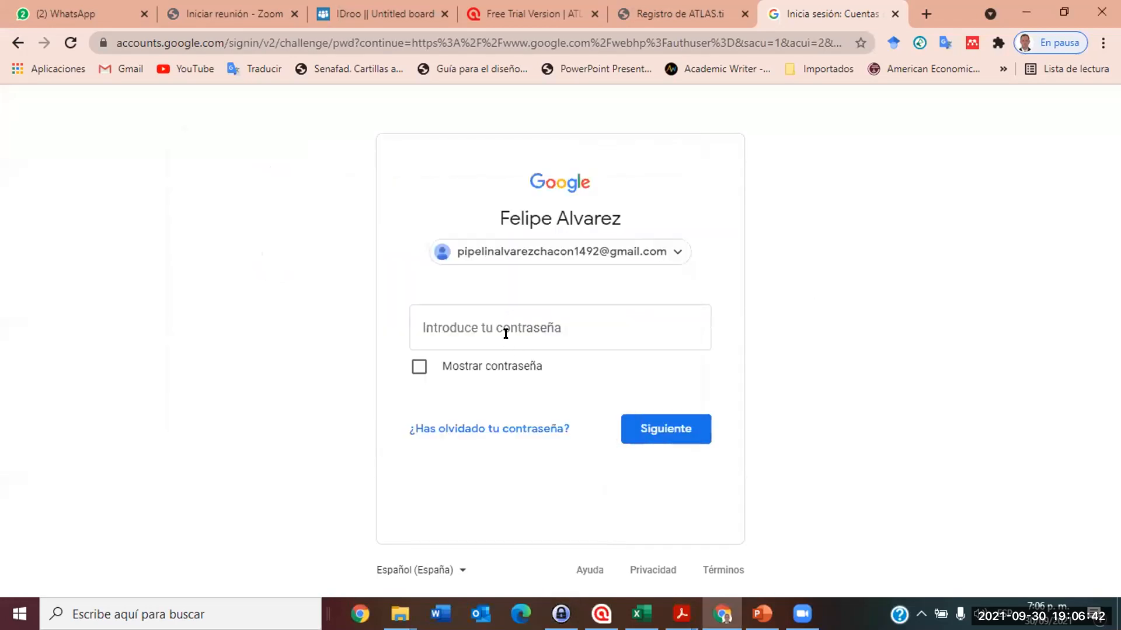
left_click(505, 333)
key("ctrl+v")
key("Return")
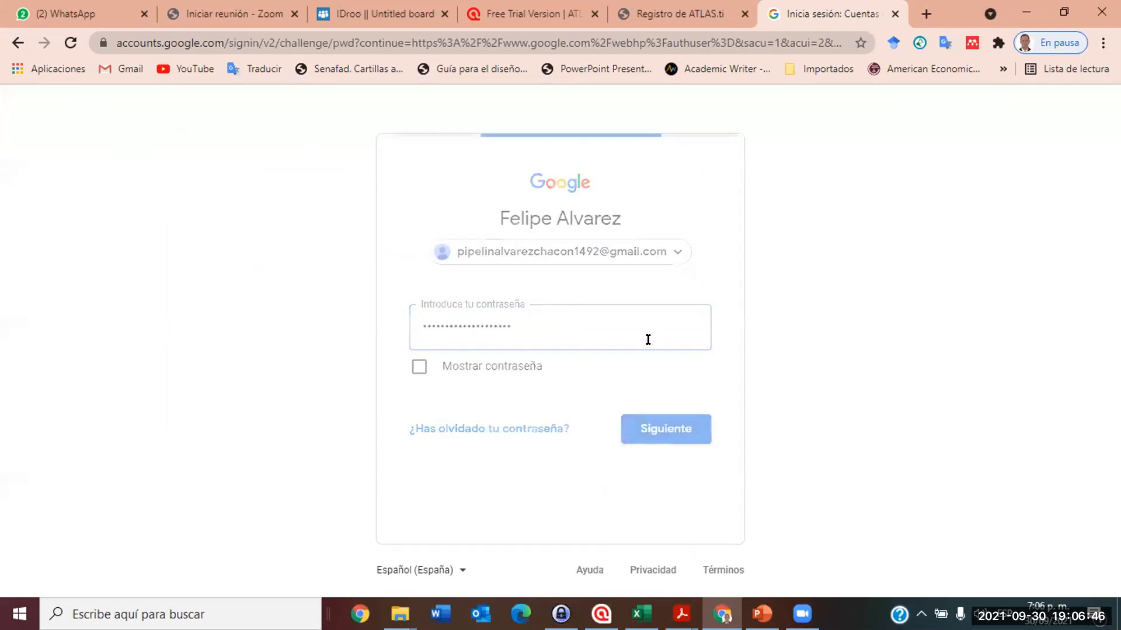
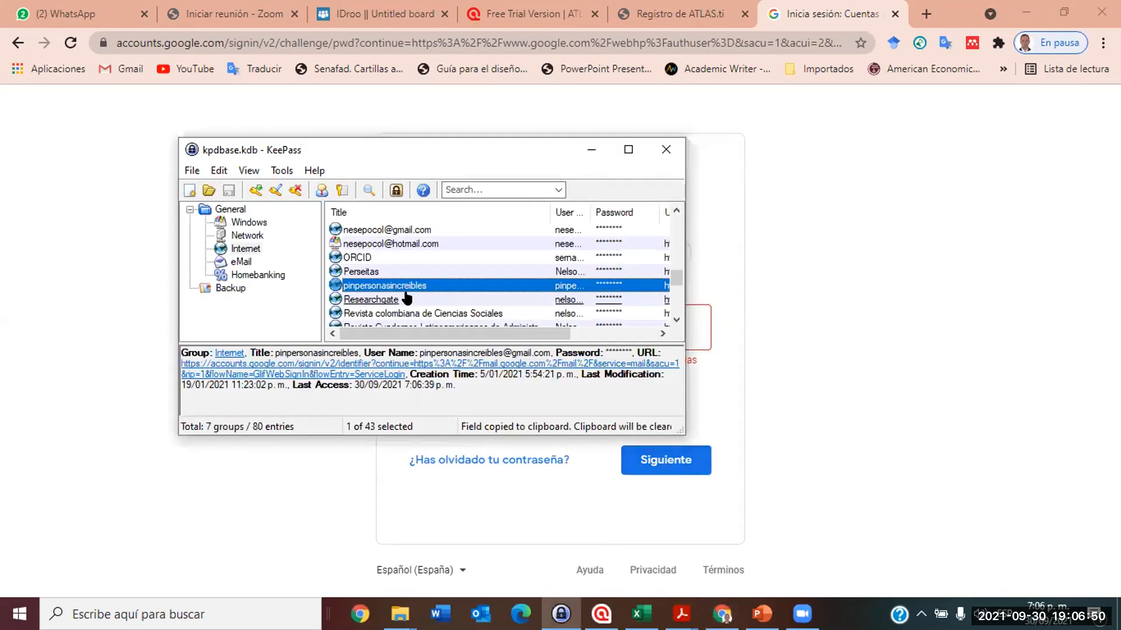
Switch to KeePass, maximize it and look through the Internet group for the trial account's entry.
scroll(413, 290, "up", 1)
scroll(414, 288, "up", 3)
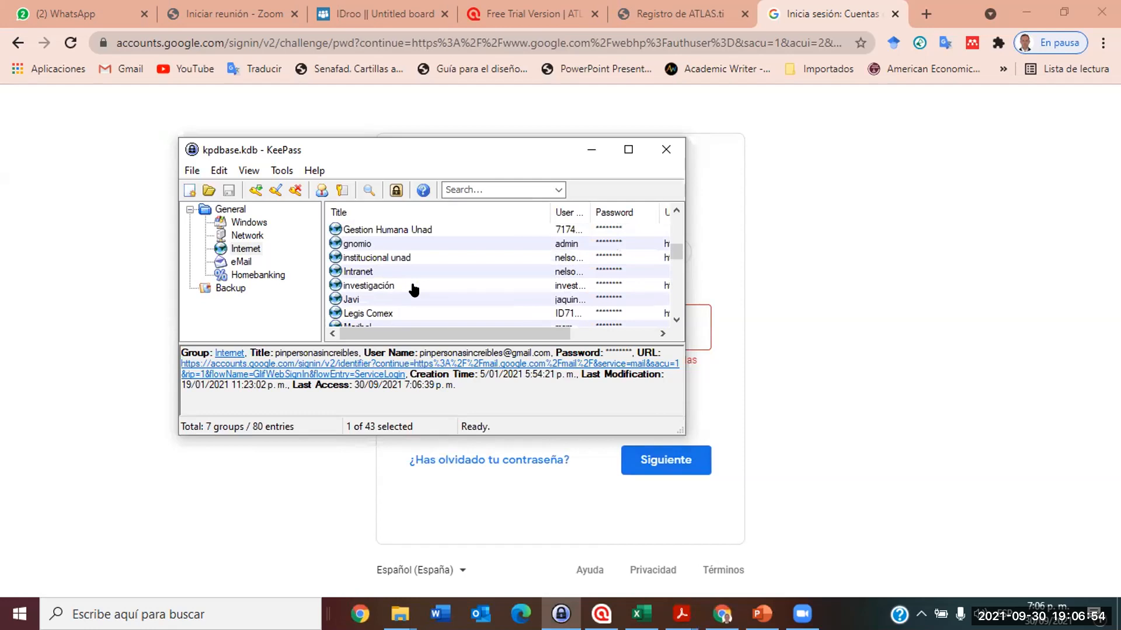
scroll(412, 289, "up", 2)
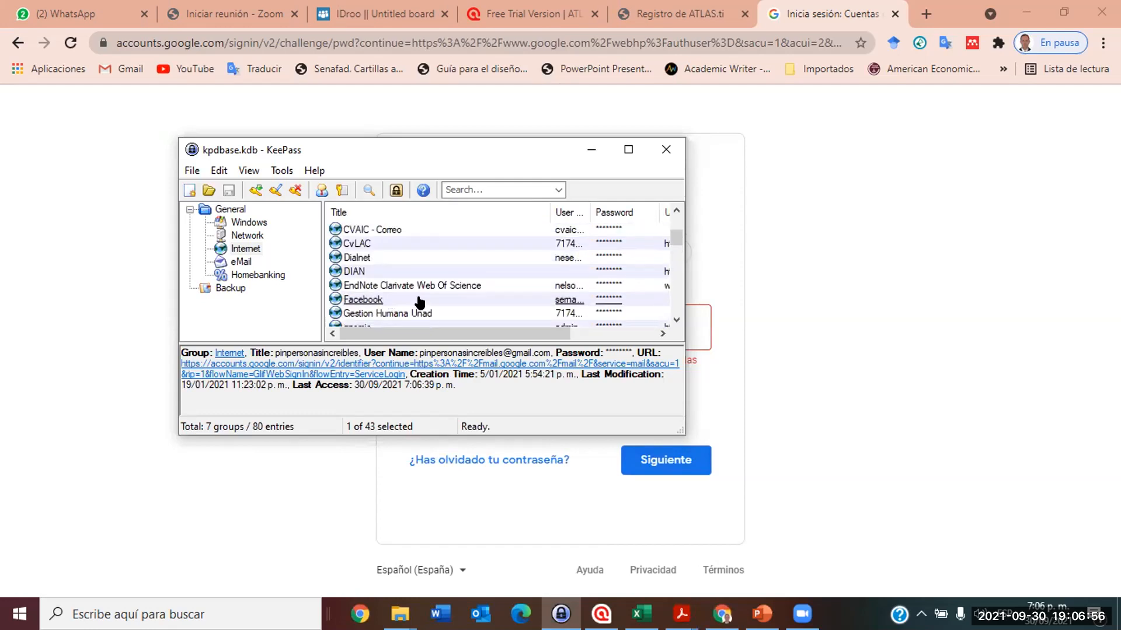
scroll(418, 300, "up", 1)
scroll(419, 301, "down", 2)
scroll(419, 300, "down", 2)
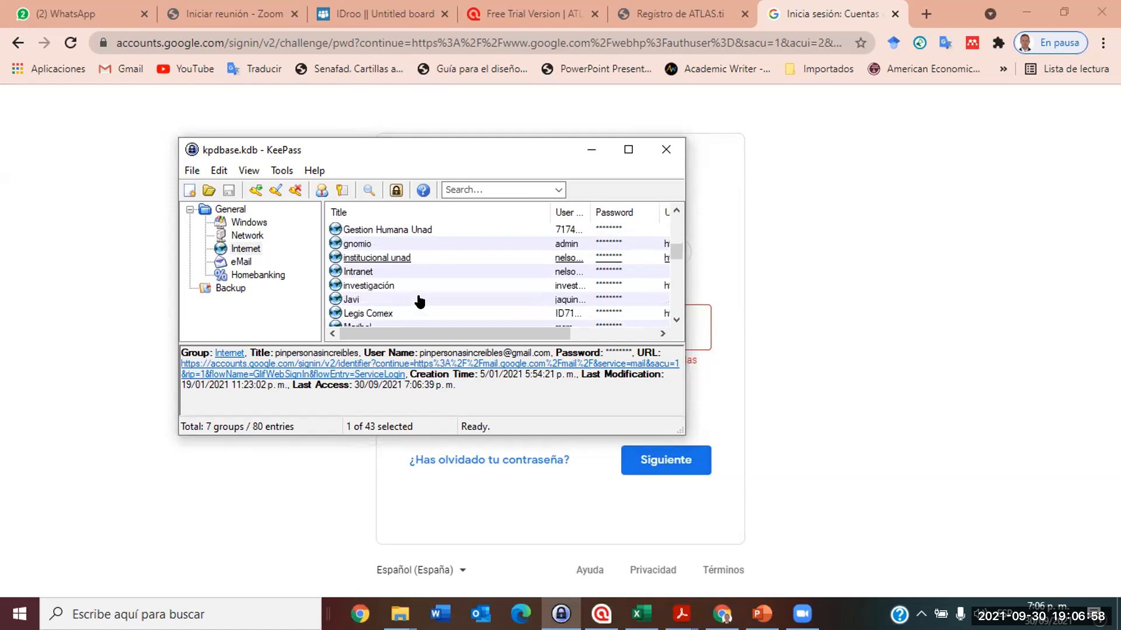
scroll(419, 301, "down", 2)
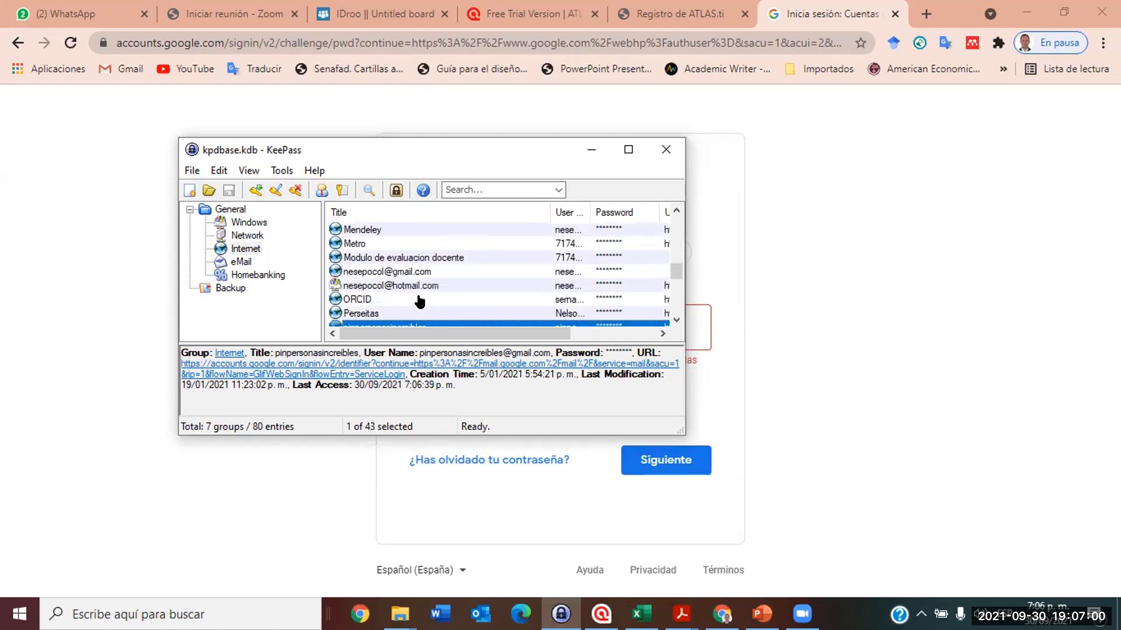
scroll(419, 301, "down", 1)
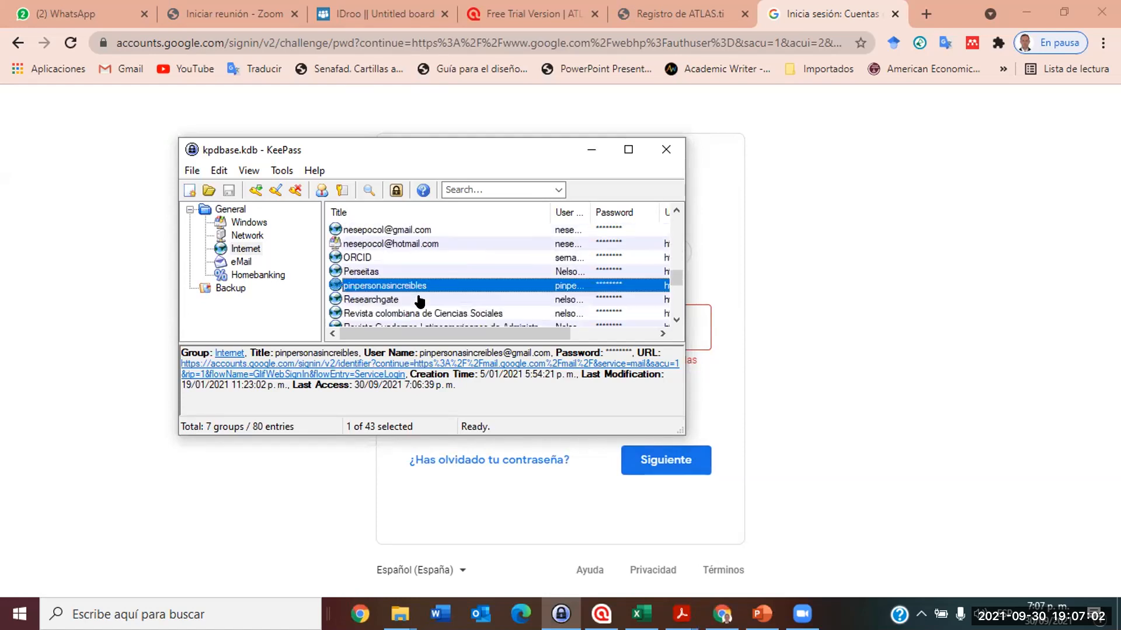
scroll(419, 301, "down", 1)
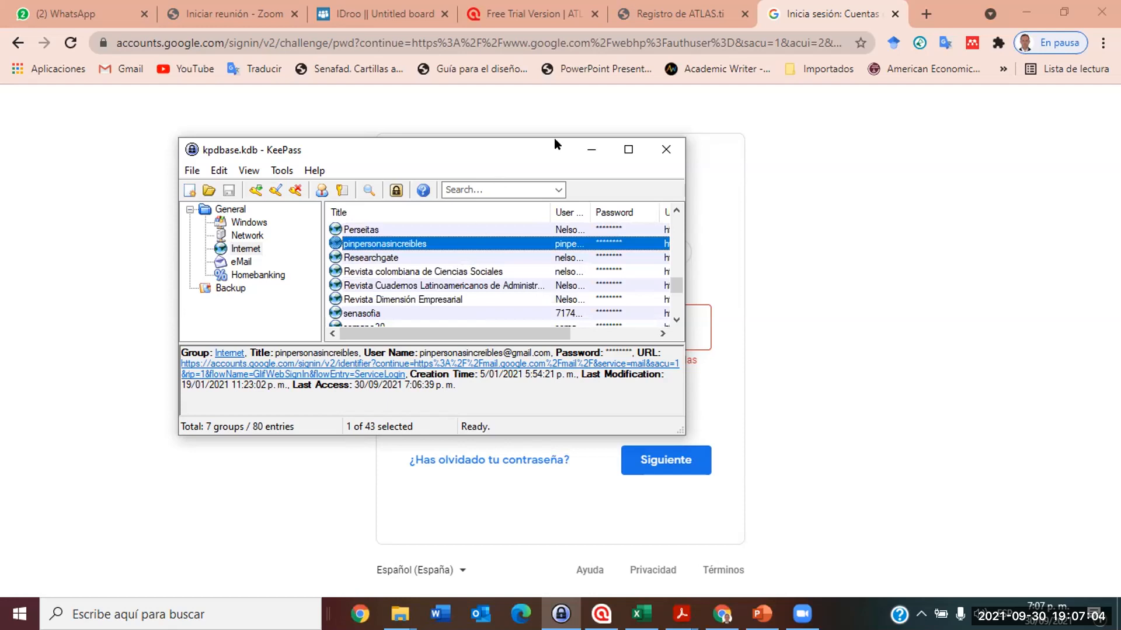
left_click(629, 149)
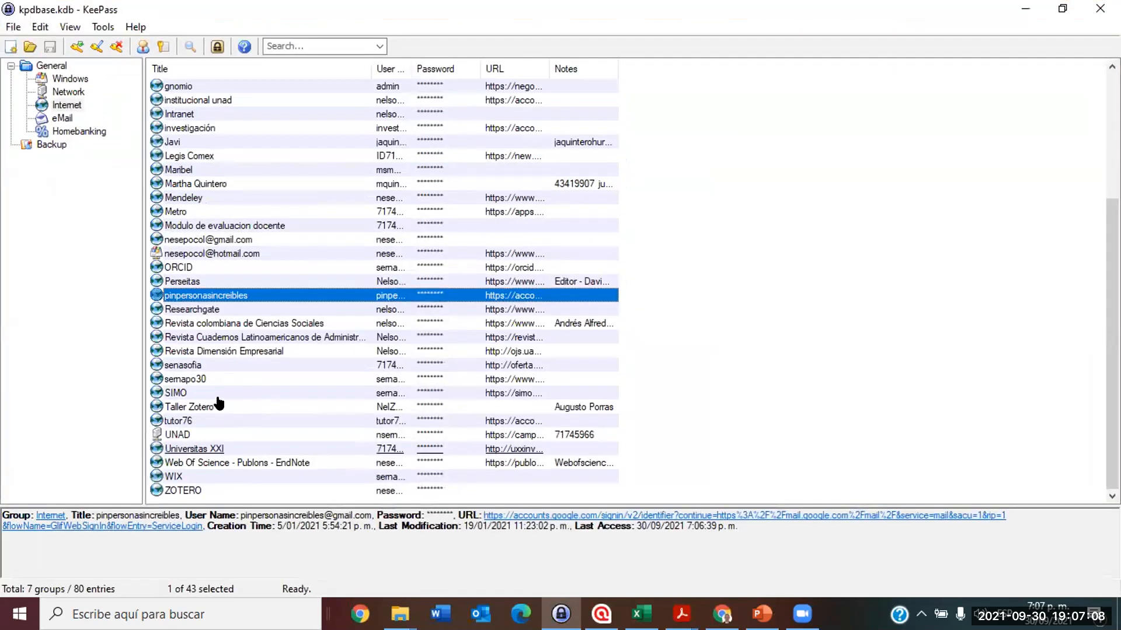
scroll(204, 116, "up", 3)
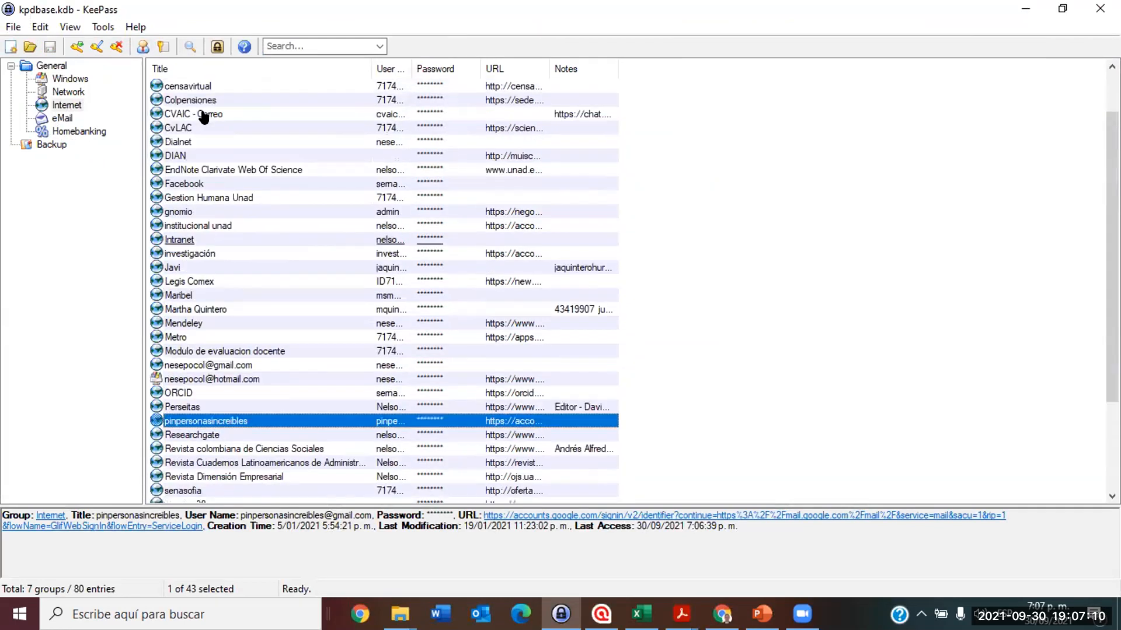
scroll(203, 117, "up", 2)
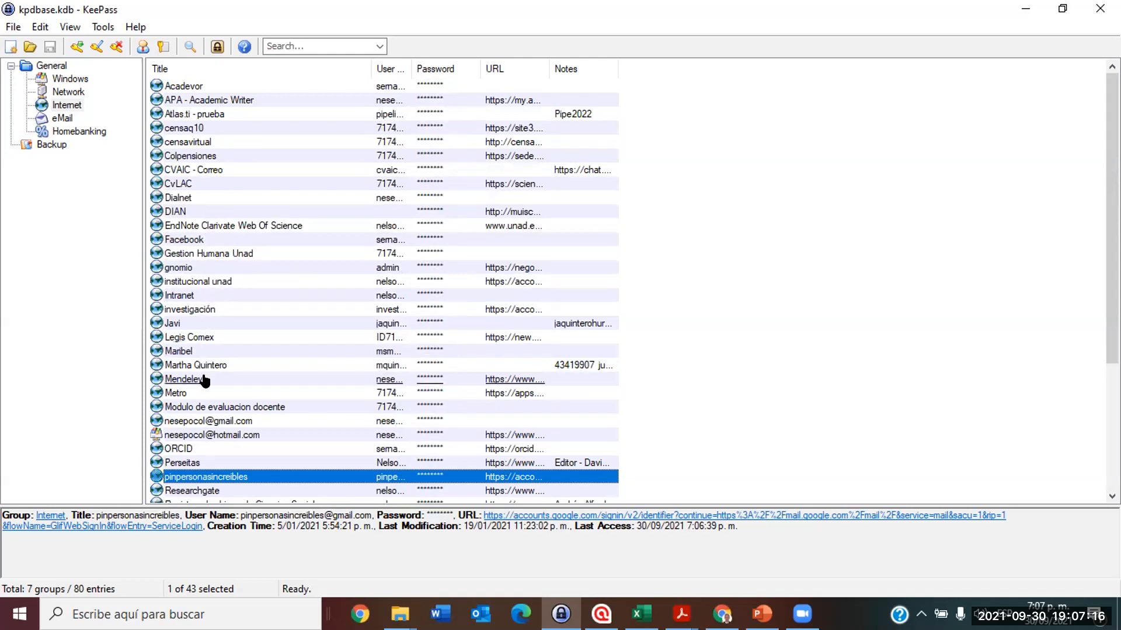
scroll(221, 402, "down", 4)
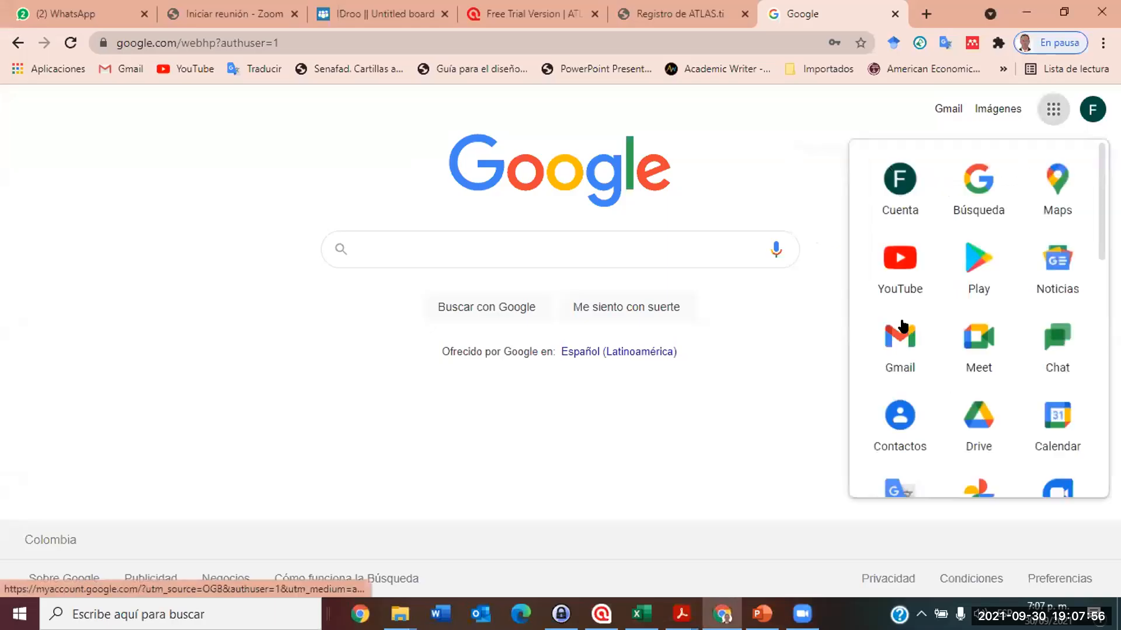
Open the account's Gmail inbox and follow the account verification link in the ATLAS.ti "Verify your email" message.
left_click(878, 345)
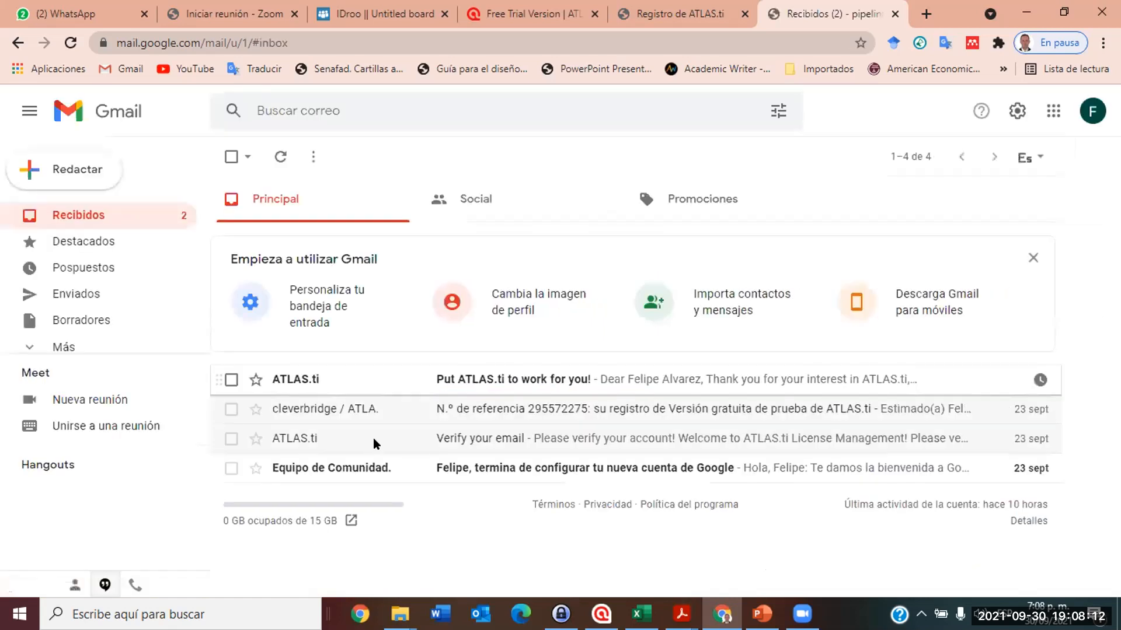
left_click(469, 439)
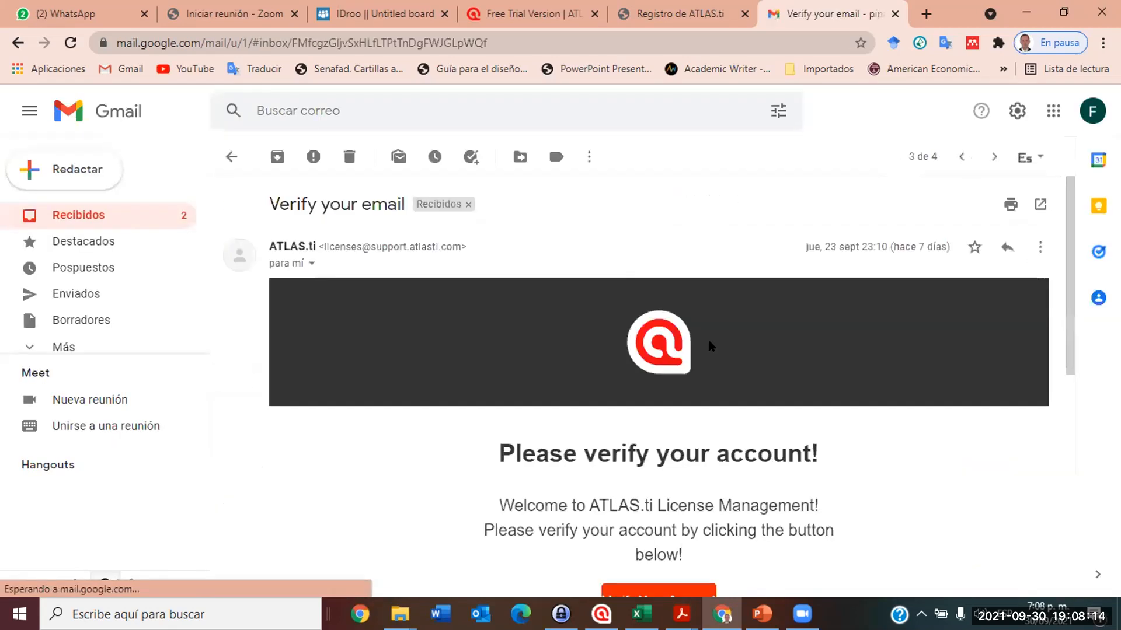
scroll(564, 241, "down", 4)
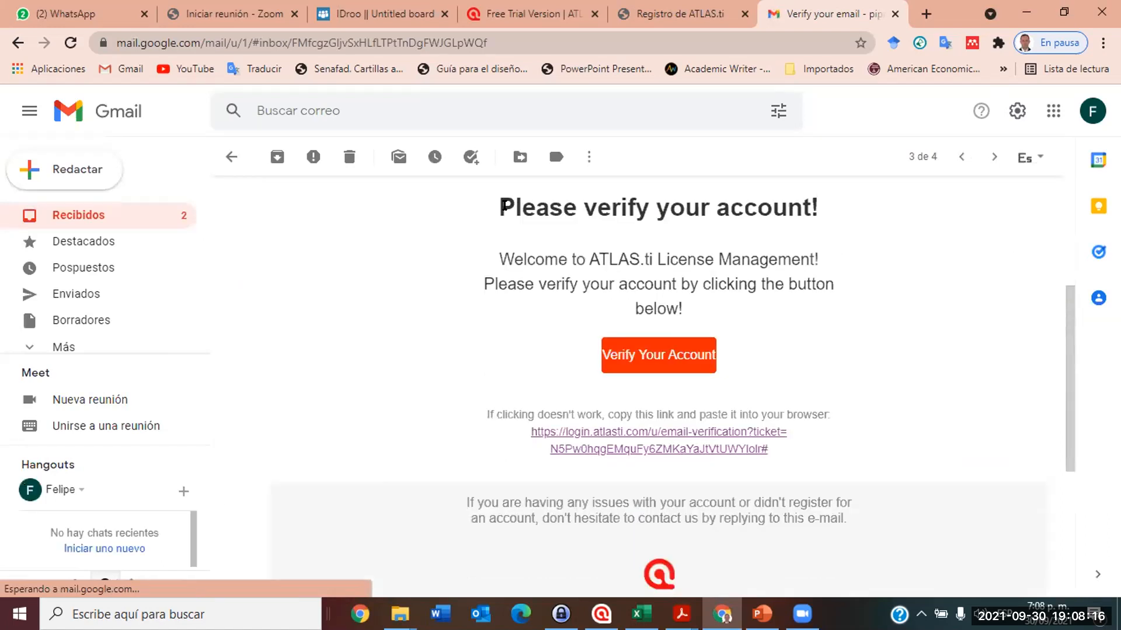
triple_click(706, 206)
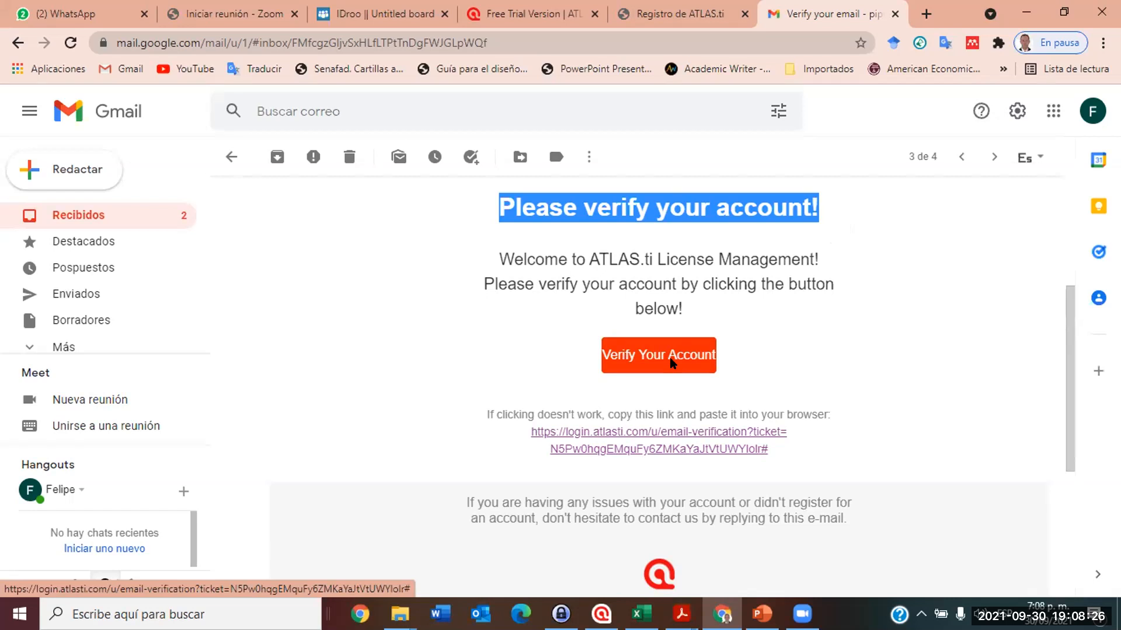
left_click(672, 362)
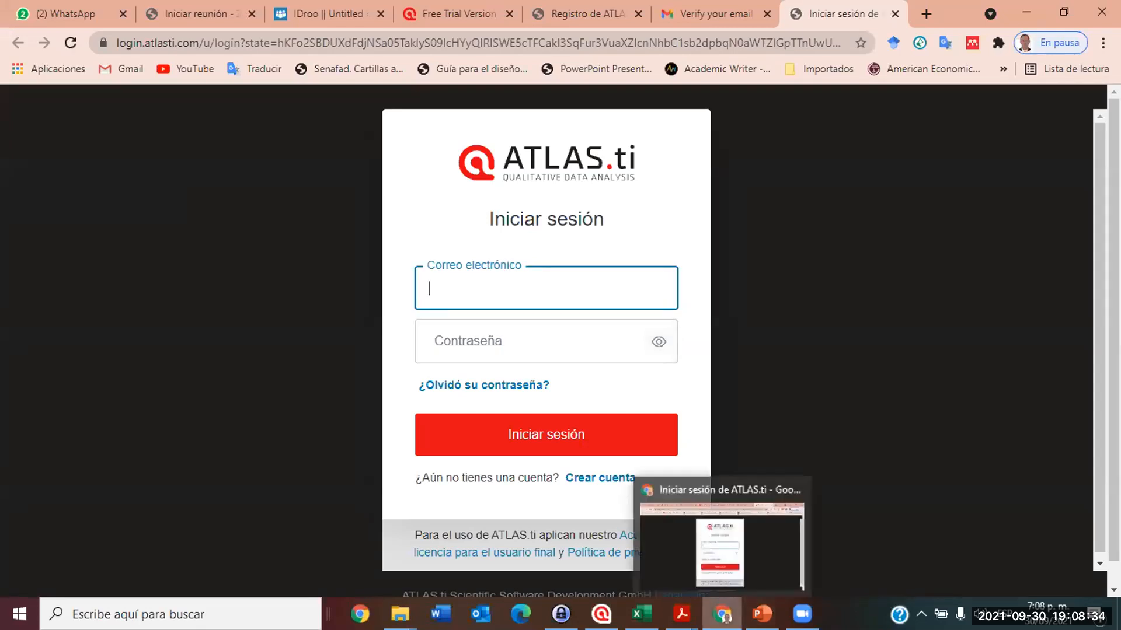
Copy the user name from the KeePass entry "Atlas.ti - prueba" and paste it as the e-mail in the ATLAS.ti login form.
mouse_move(762, 614)
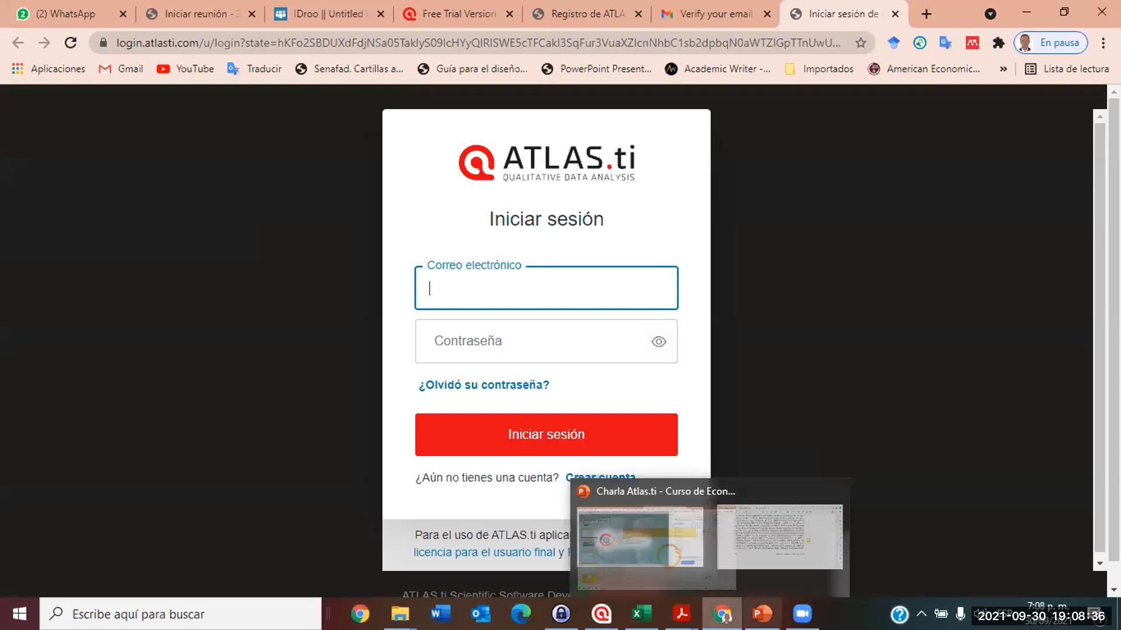
mouse_move(561, 612)
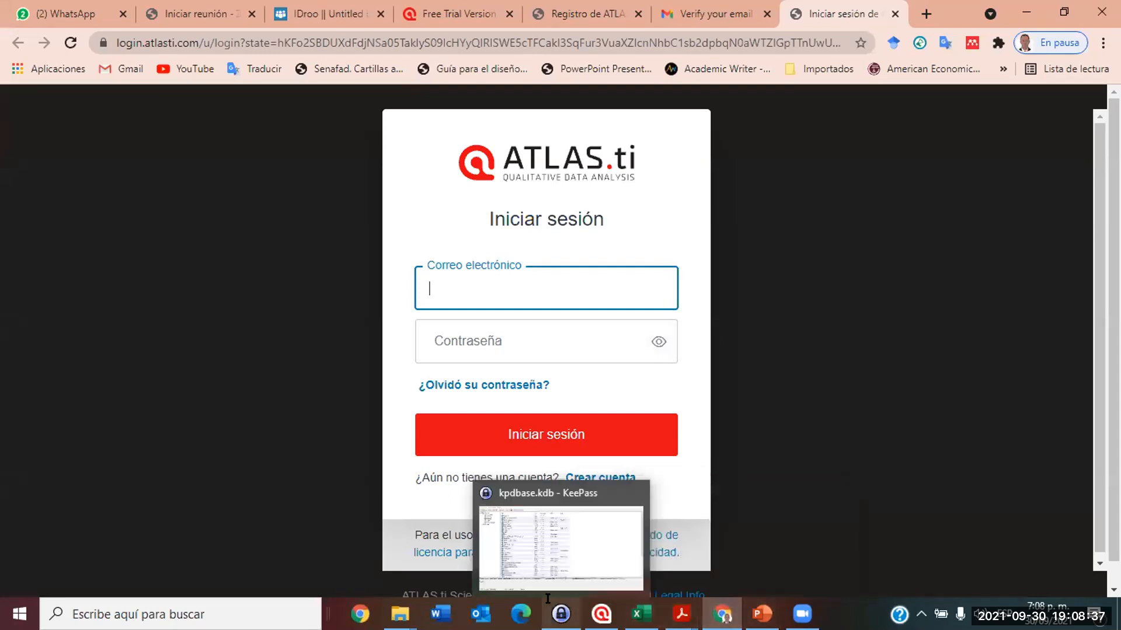
left_click(511, 552)
right_click(202, 117)
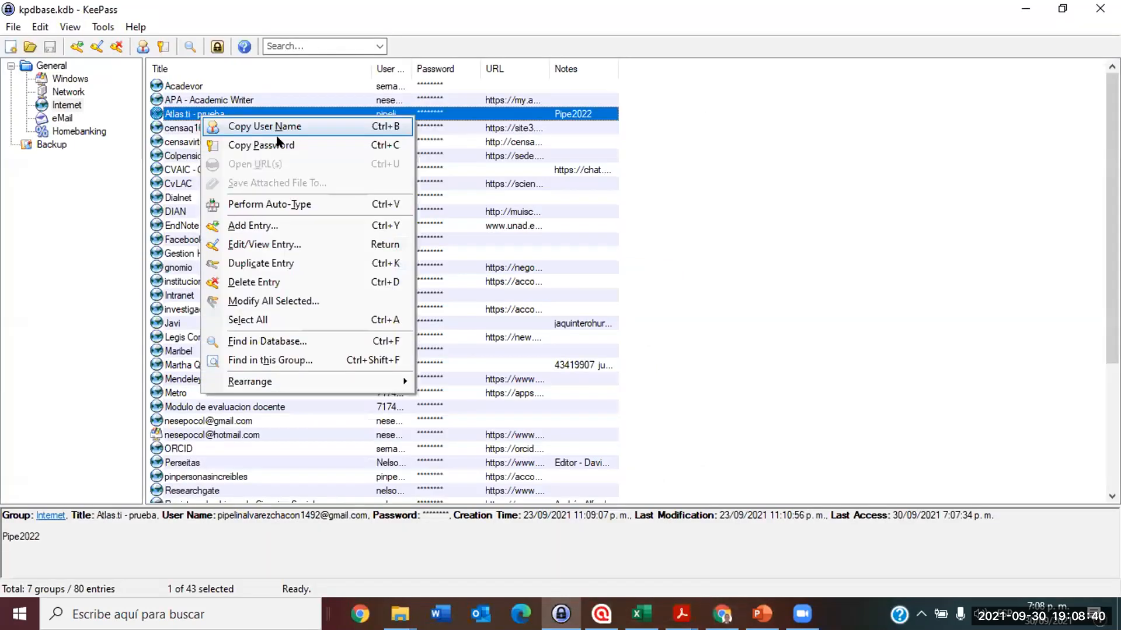
left_click(274, 129)
key("alt+Tab")
key("ctrl+v")
key("alt+Tab")
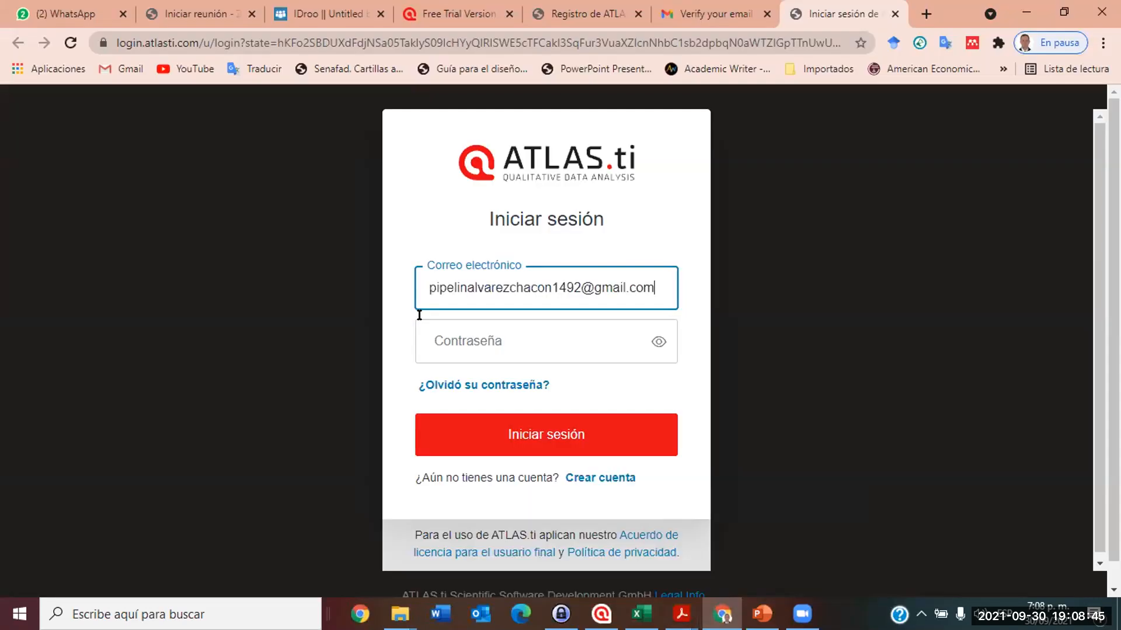
Try to sign in to ATLAS.ti with the password copied from KeePass, and return to the verification e-mail in Gmail.
key("alt+Tab")
left_click(438, 339)
key("ctrl+v")
left_click(531, 434)
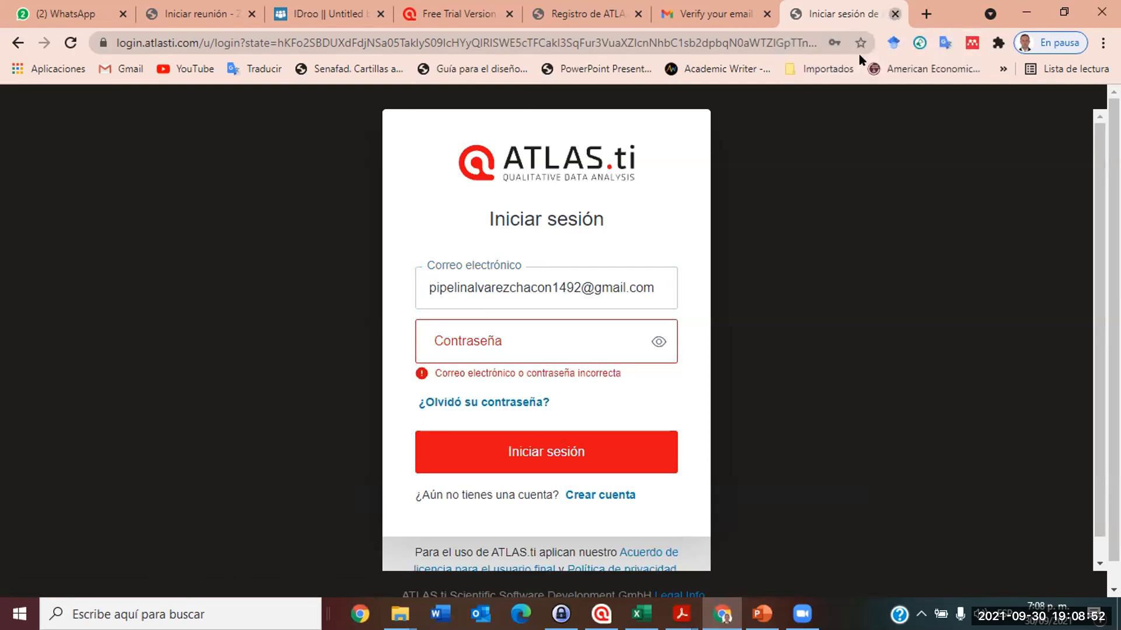
key("ctrl+w")
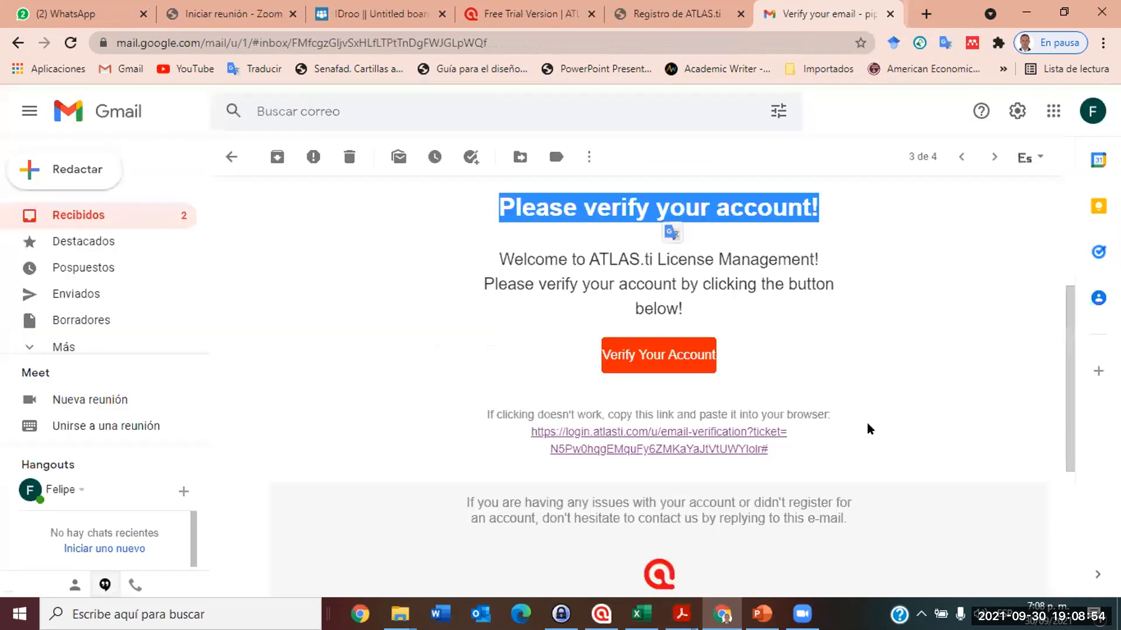
scroll(829, 387, "down", 5)
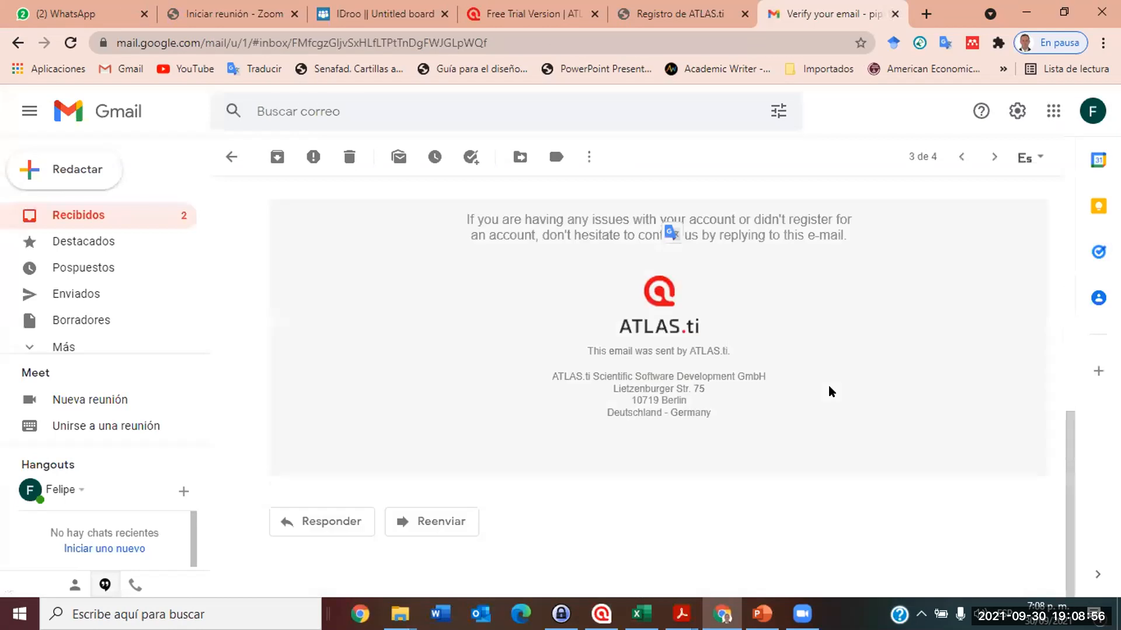
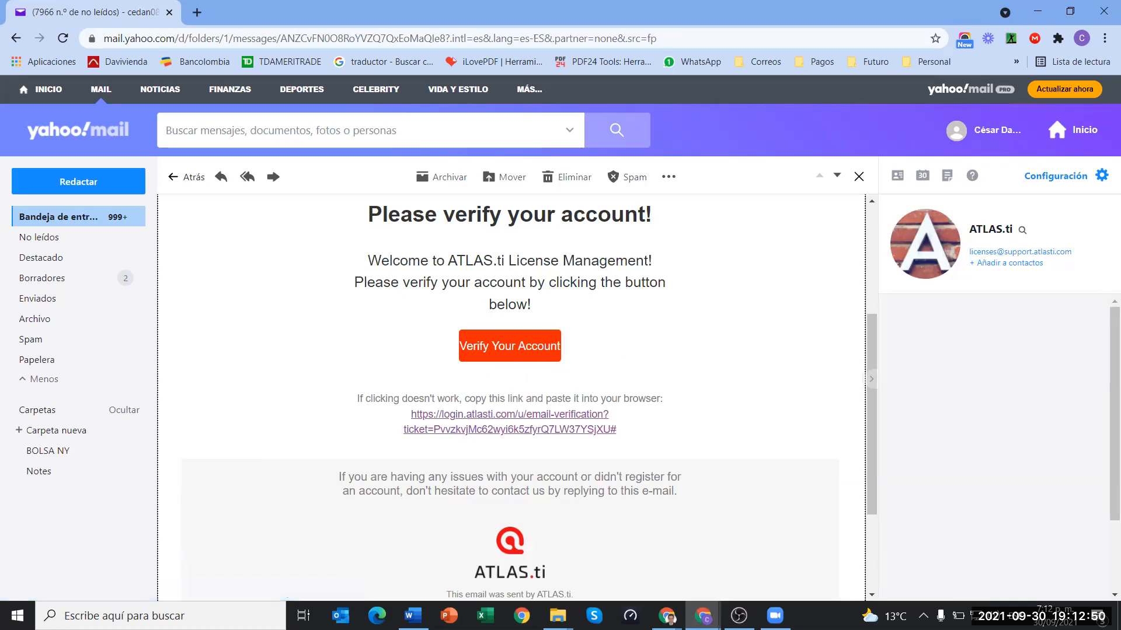
Switch to the browser window with the ATLAS.ti shop confirmation and read the order-processing message from start to end.
mouse_move(703, 613)
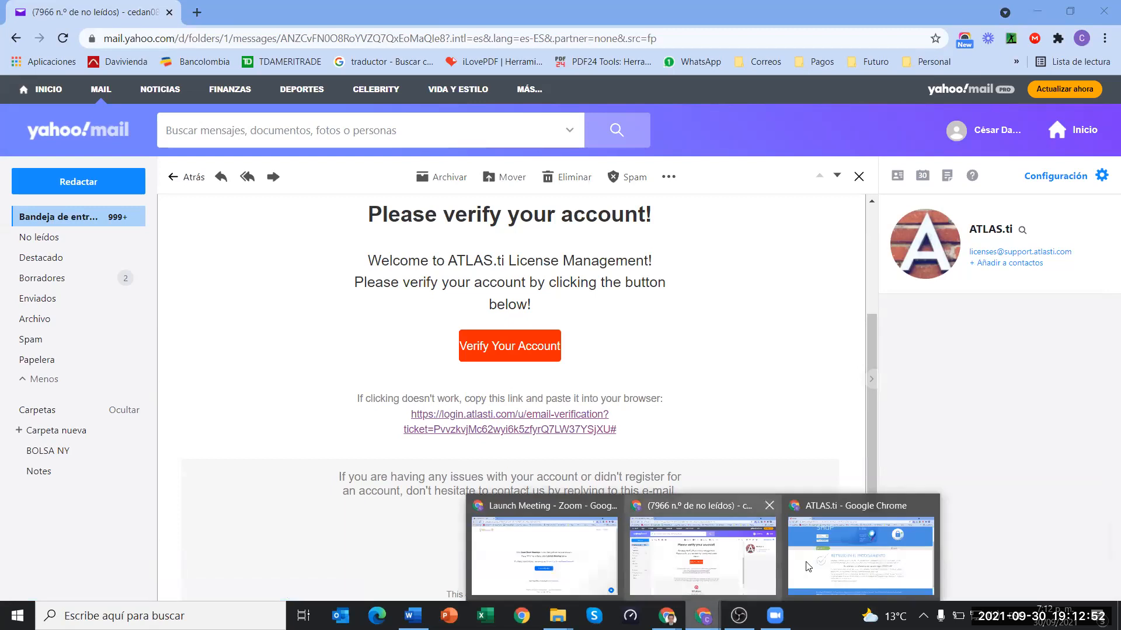
left_click(861, 557)
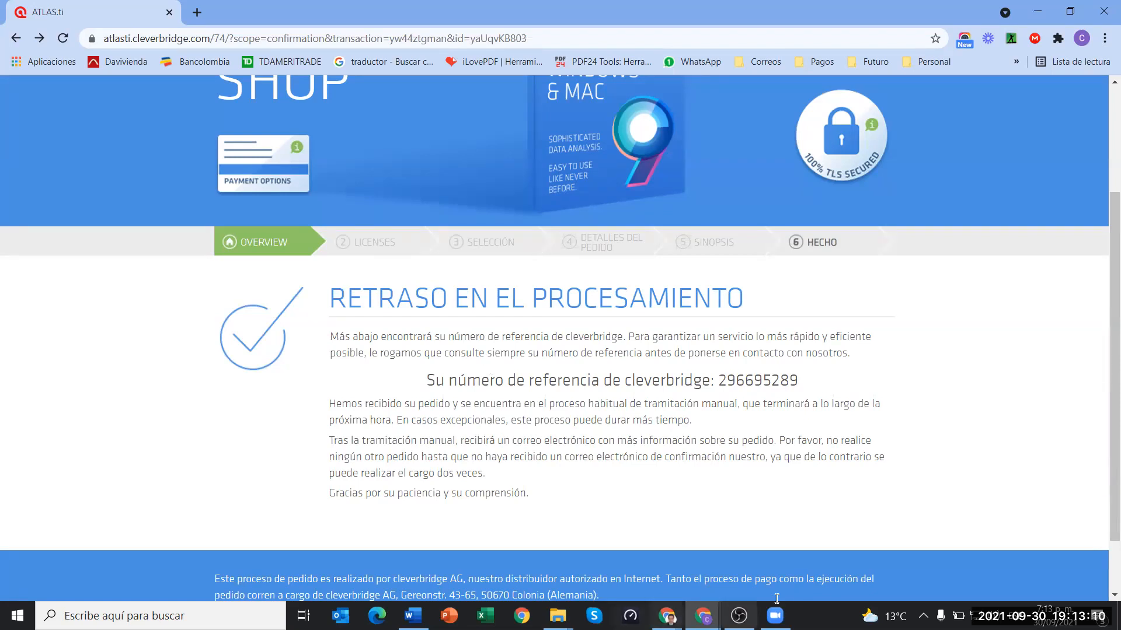
scroll(665, 297, "up", 3)
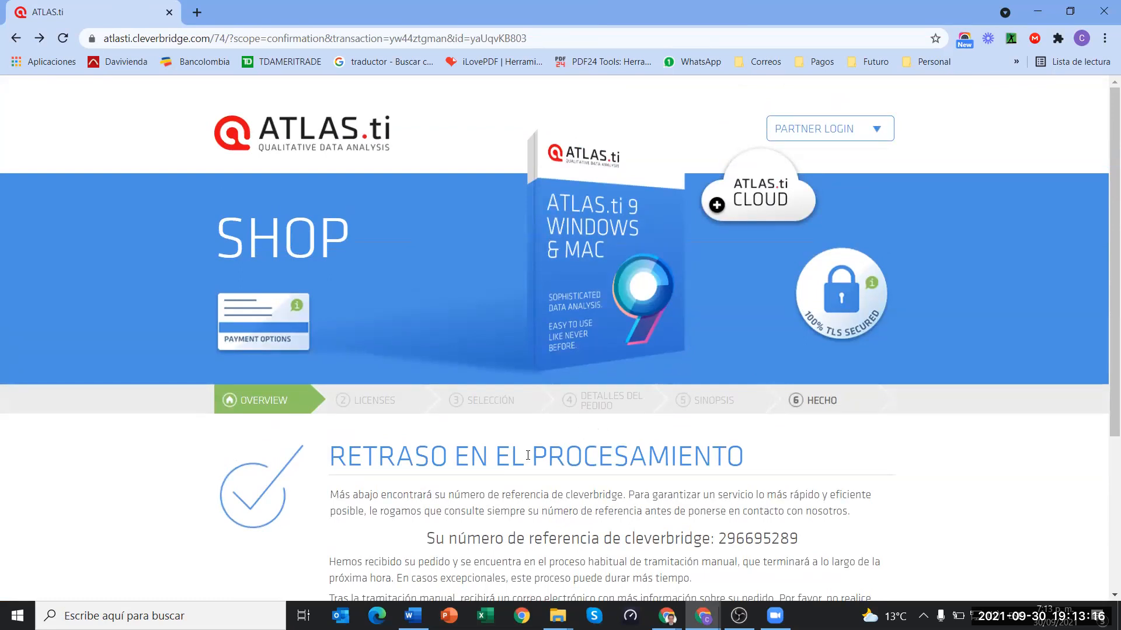
scroll(686, 455, "down", 3)
scroll(799, 436, "down", 1)
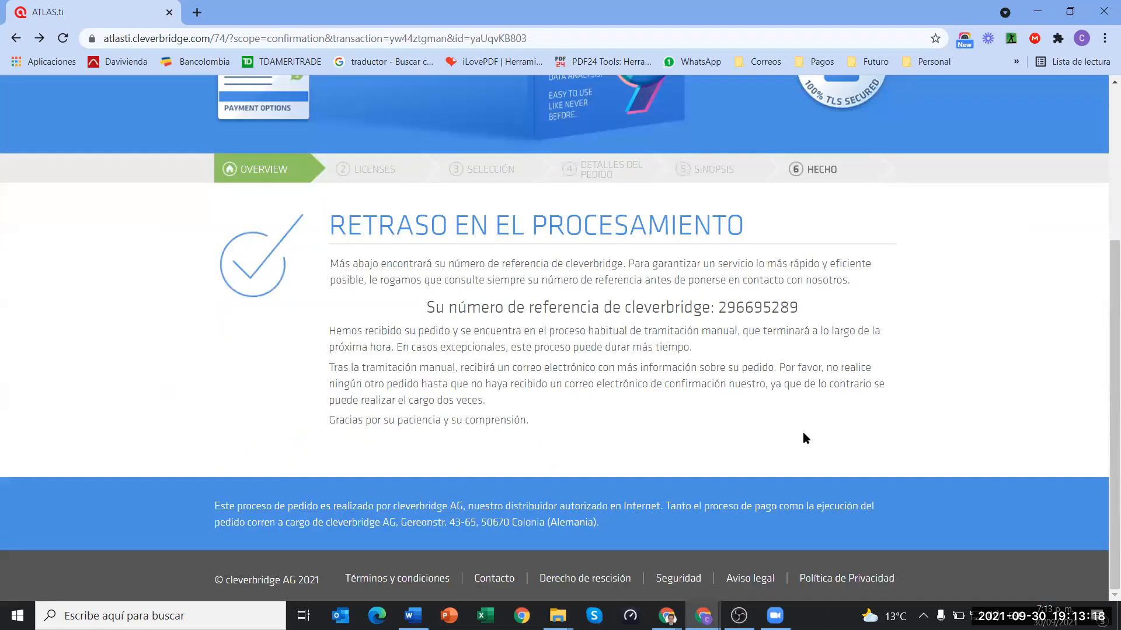
scroll(803, 435, "up", 4)
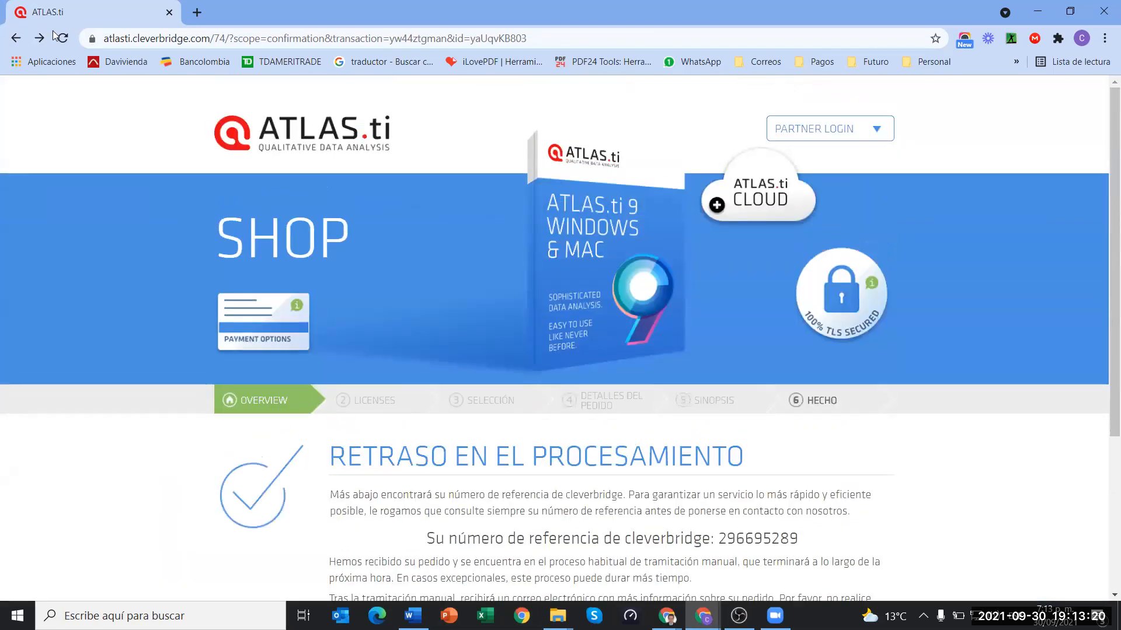
Reload the ATLAS.ti shop confirmation page and check the order's processing status again.
left_click(62, 38)
left_click(62, 38)
scroll(901, 443, "down", 1)
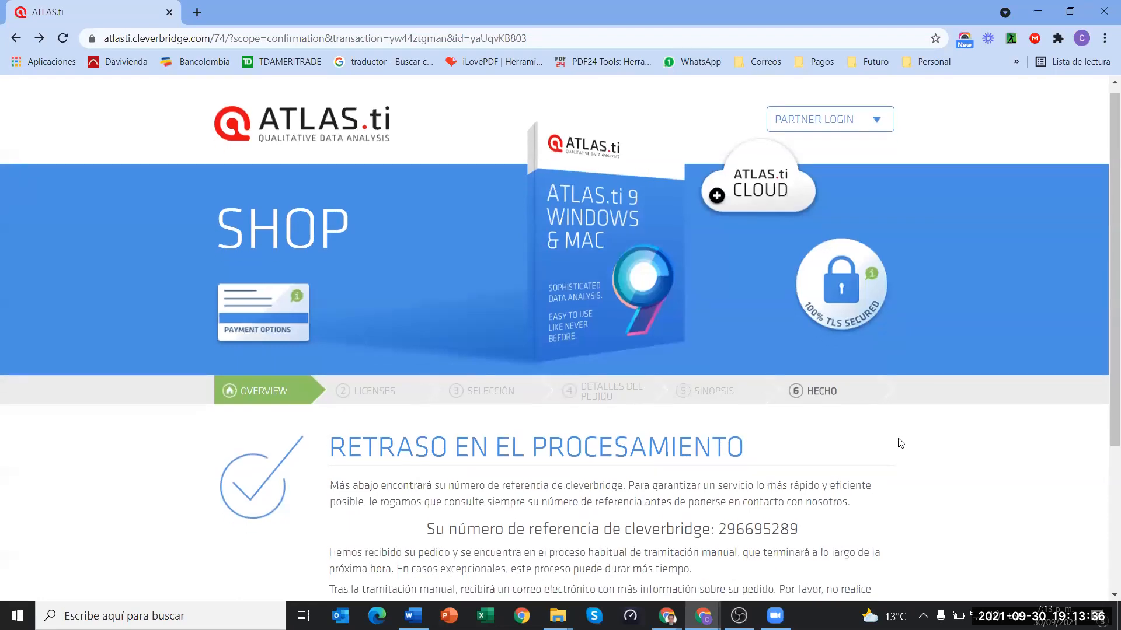
scroll(901, 443, "down", 1)
scroll(901, 443, "down", 1)
scroll(901, 443, "down", 1)
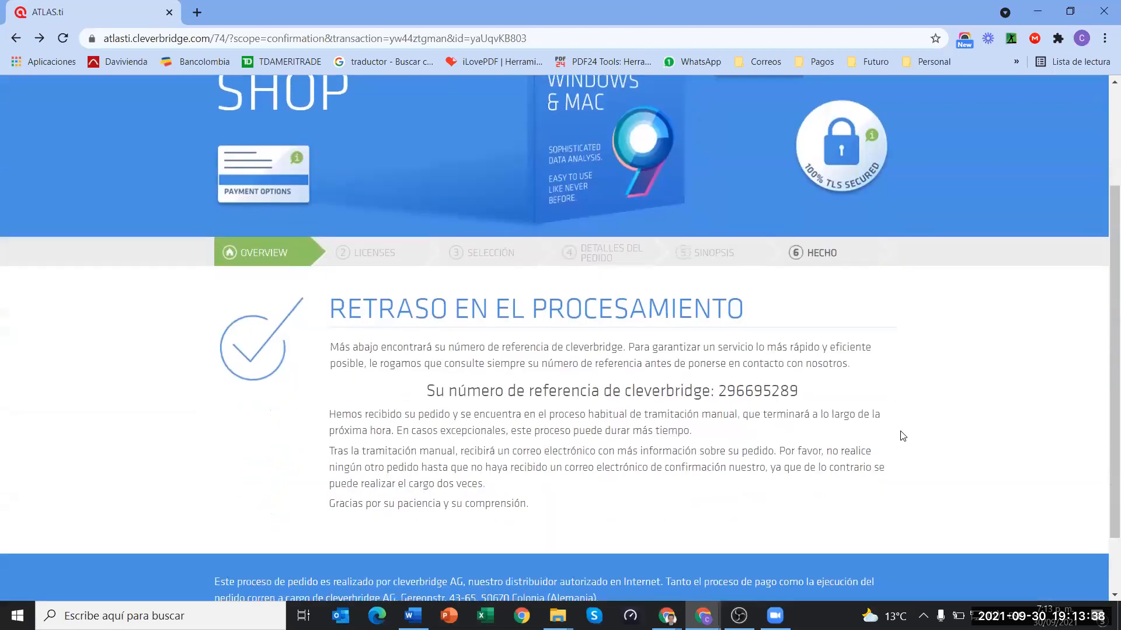
scroll(903, 439, "up", 3)
scroll(903, 437, "down", 1)
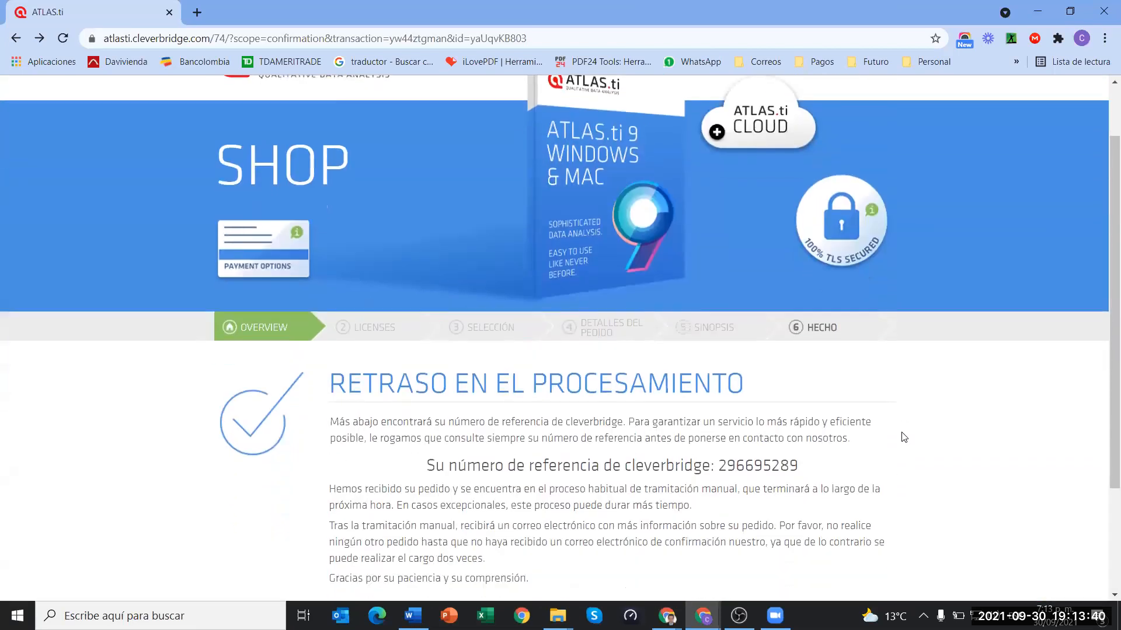
scroll(904, 438, "down", 1)
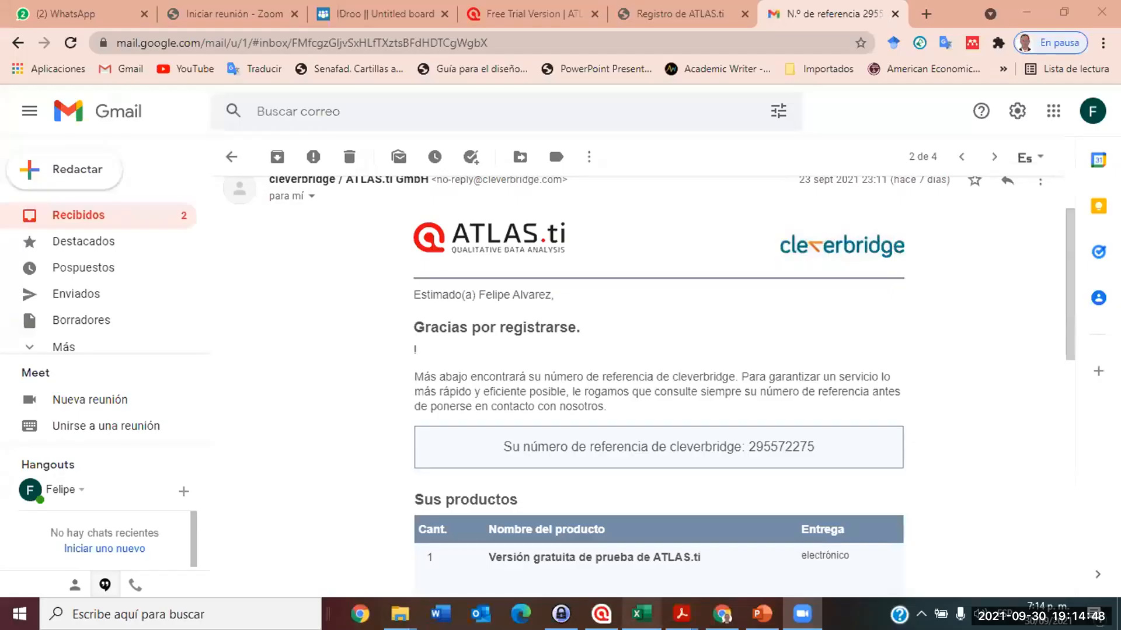
Read the cleverbridge registration e-mail in Gmail, covering the trial product, the ATLAS.ti account link and the support options.
scroll(790, 462, "down", 1)
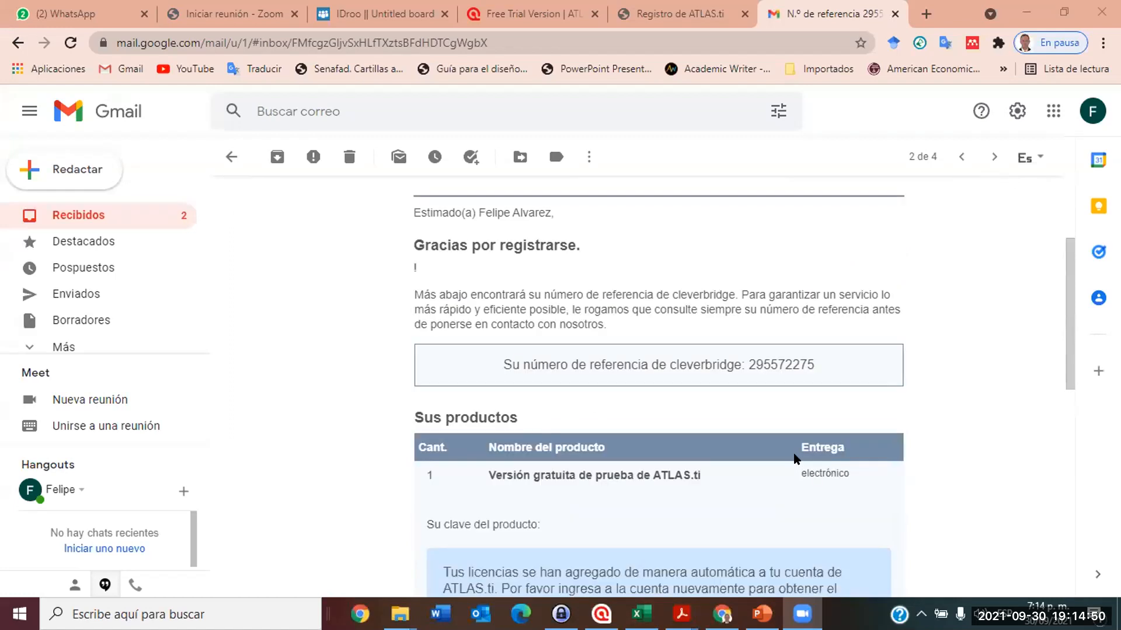
scroll(793, 458, "down", 1)
scroll(792, 456, "down", 1)
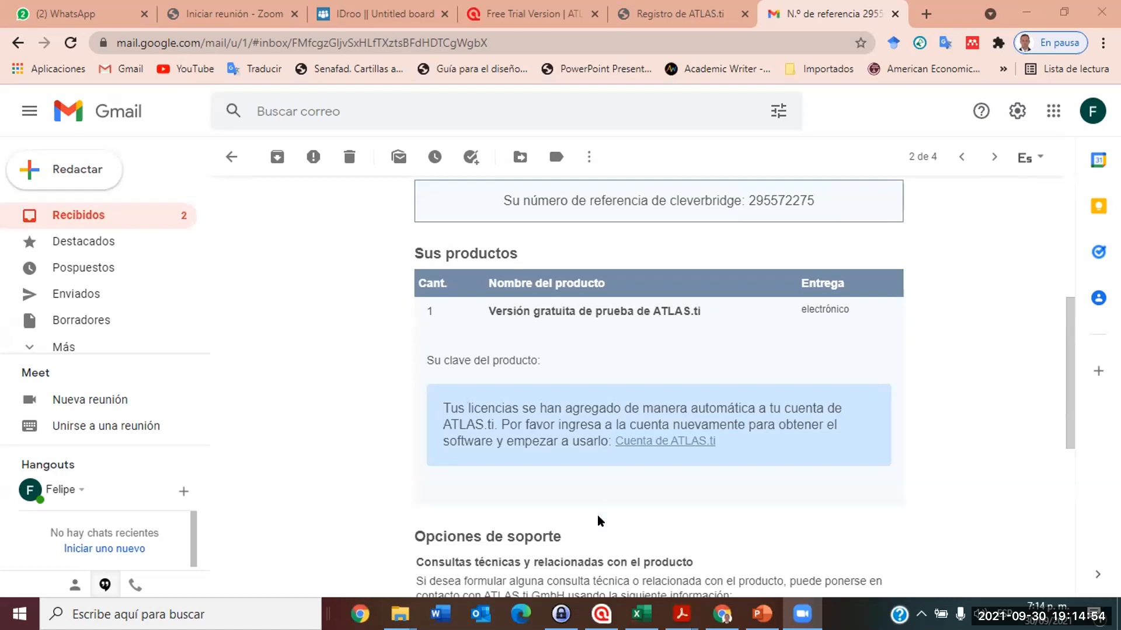
scroll(601, 521, "down", 3)
Switch to the ATLAS.ti desktop program and dismiss the licence expiry notice.
mouse_move(601, 612)
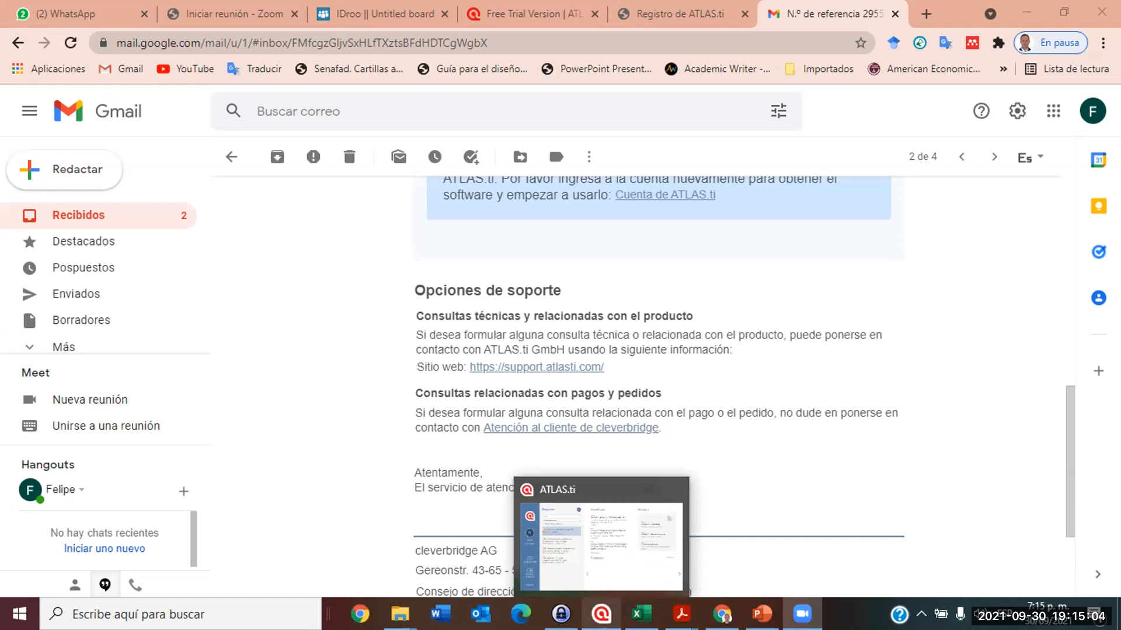
left_click(601, 614)
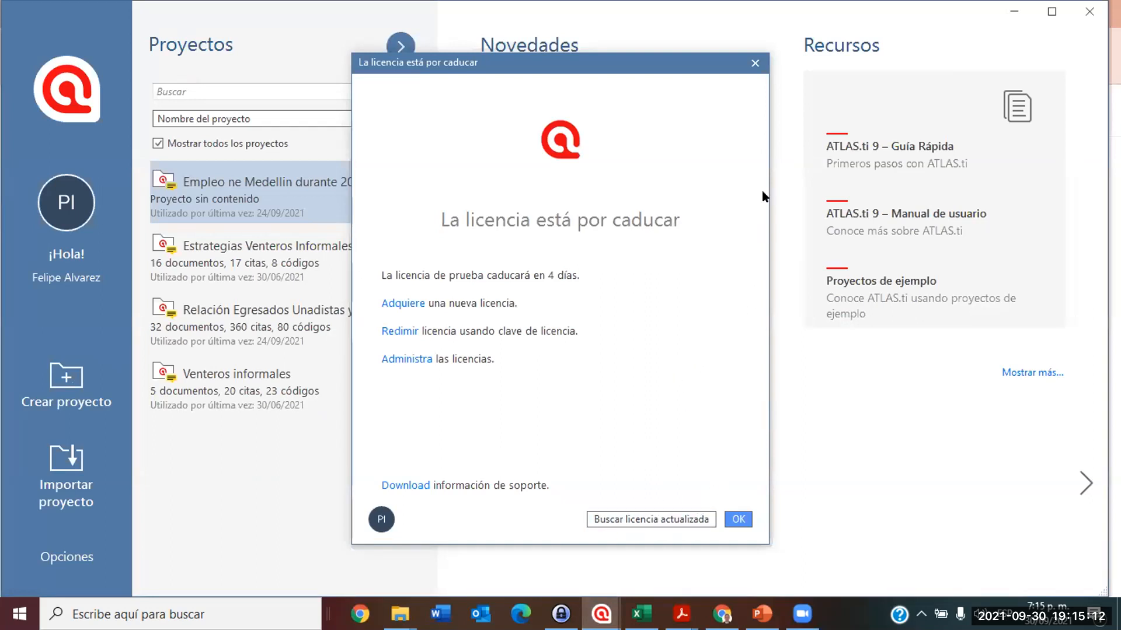
left_click(752, 62)
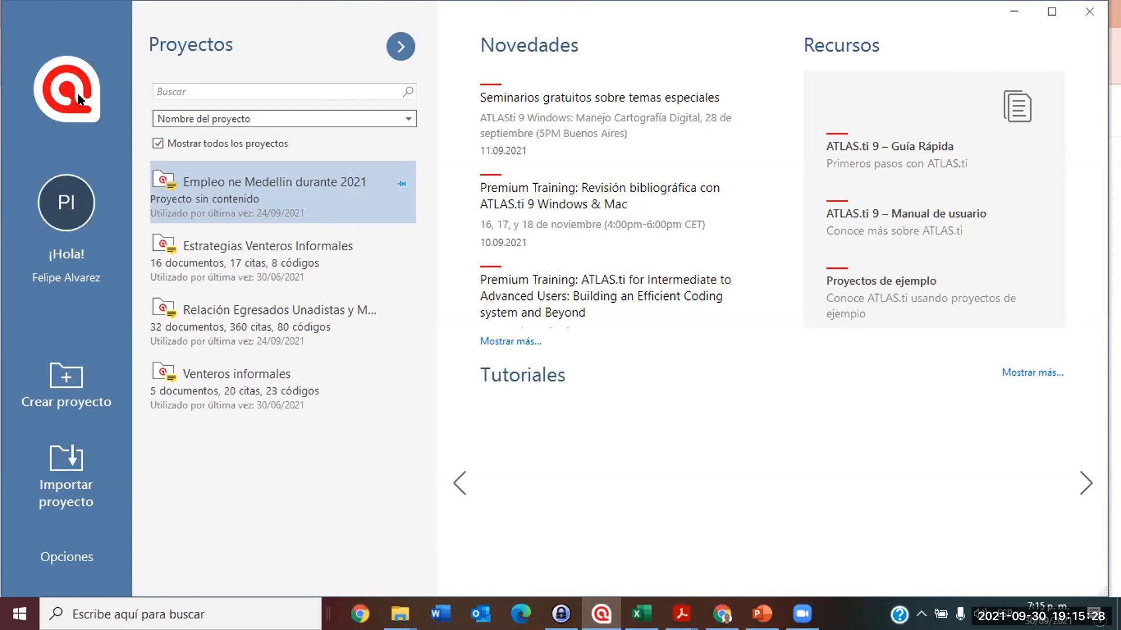
Look at the signed-in account's details and options, and at the existing projects on the start screen.
left_click(67, 220)
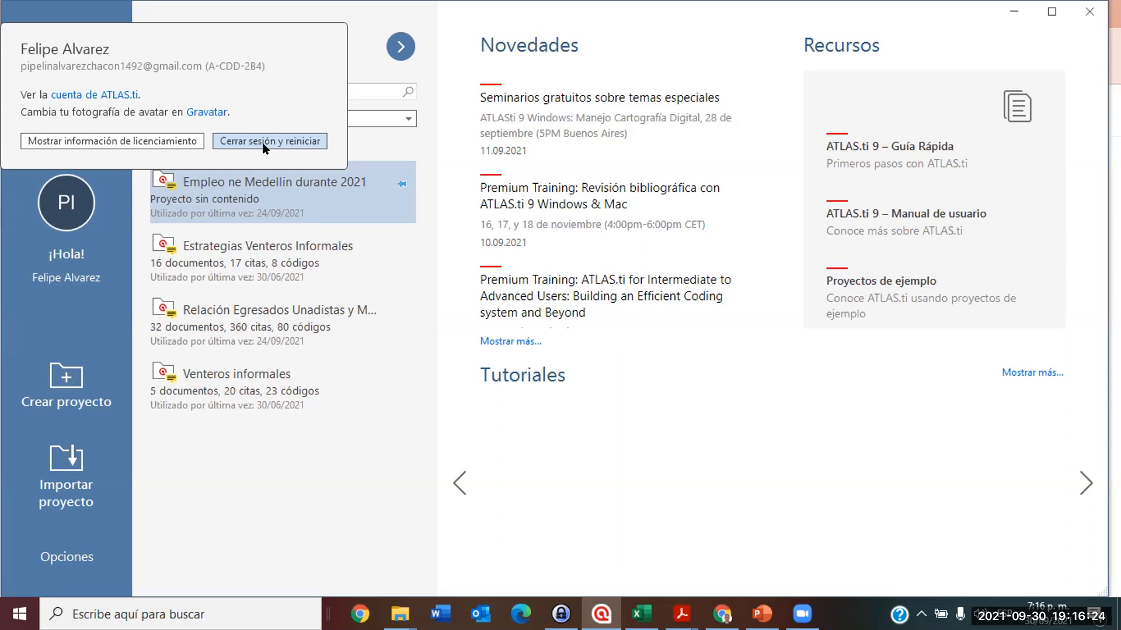
left_click(419, 367)
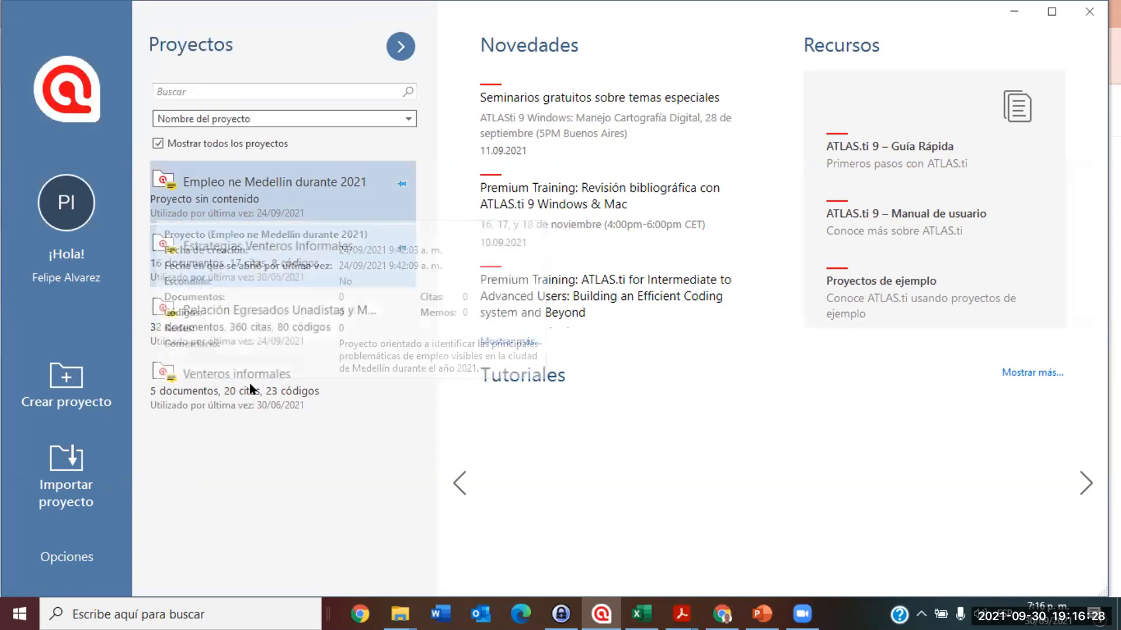
mouse_move(320, 375)
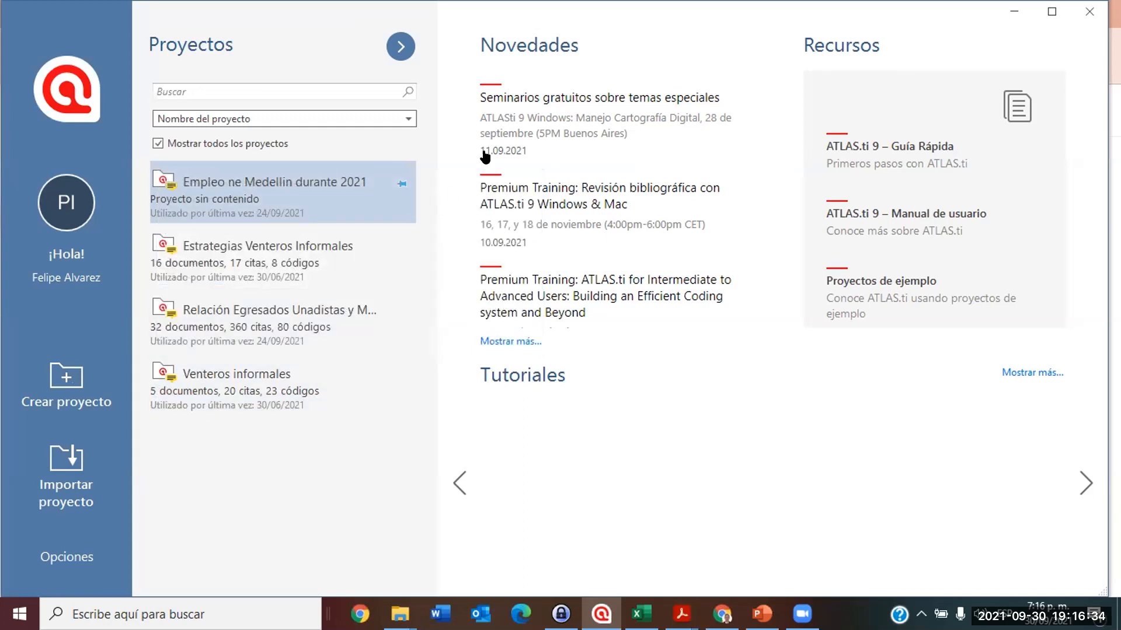
left_click(89, 465)
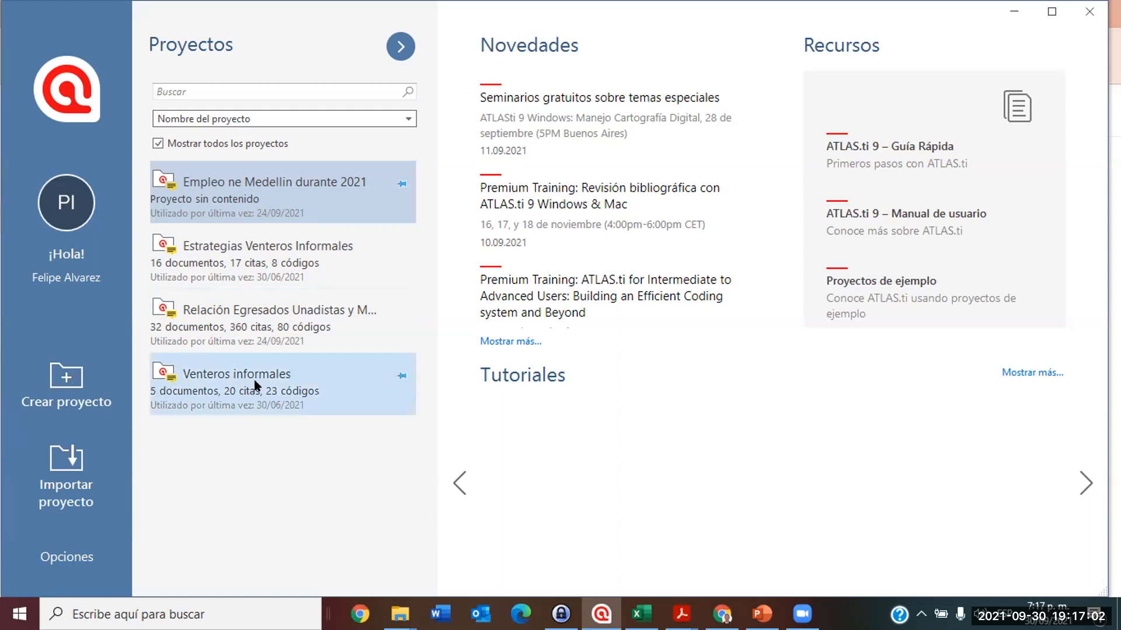
mouse_move(255, 384)
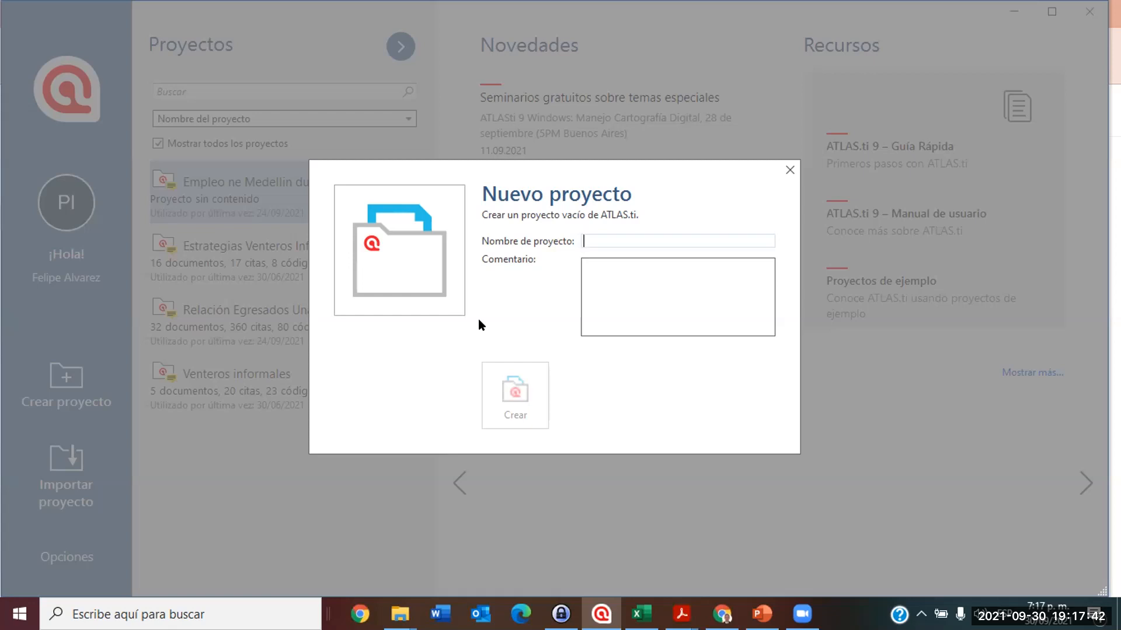
Name the new project "Estado del arte sobre el trabajo infantil".
type("Trabajo ")
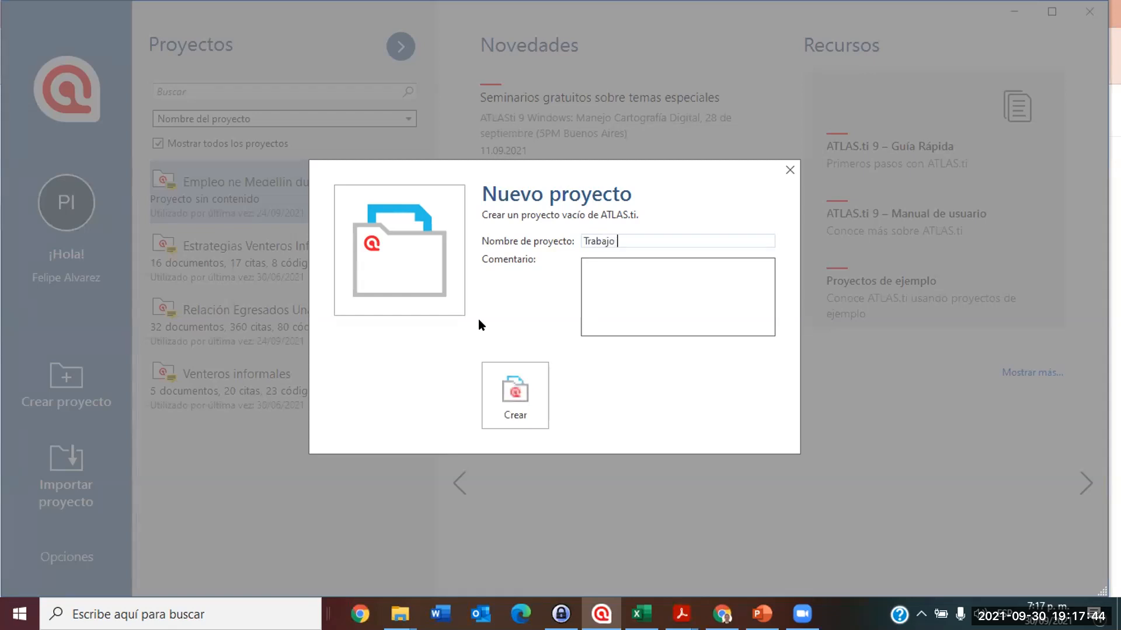
type("infantil")
key("BackSpace")
key("Left")
key("Left")
key("Left")
key("Left")
key("Left")
key("Left")
key("Left")
type("Estado del arte sobre el")
key("Delete")
type("t")
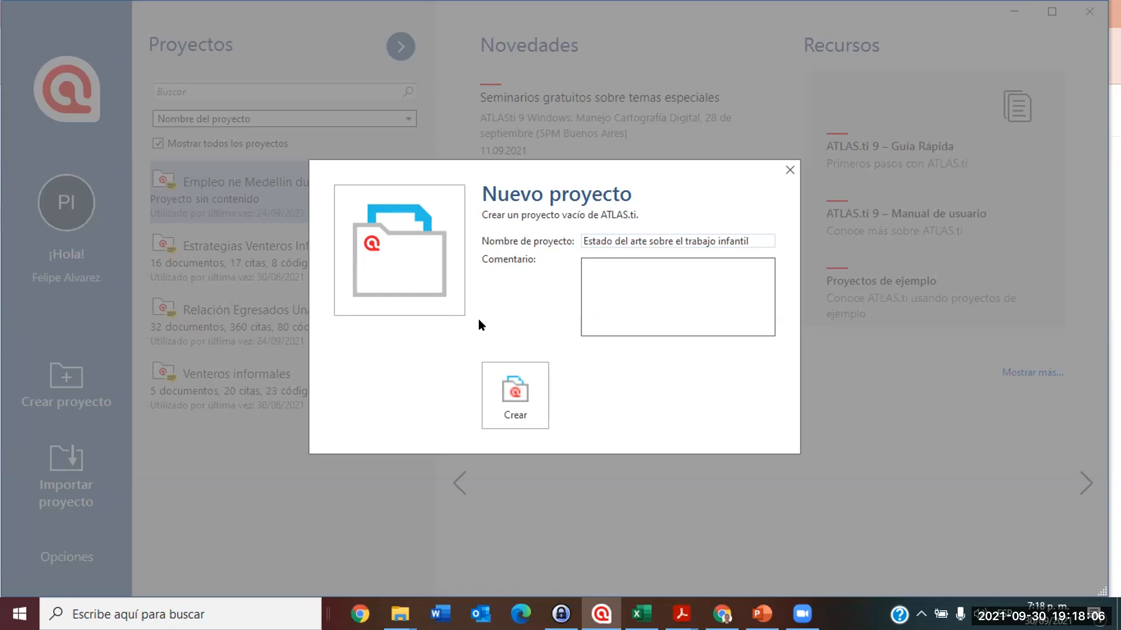
Fill the comment with placeholder text beginning with "Estudio" and create the project.
left_click(625, 282)
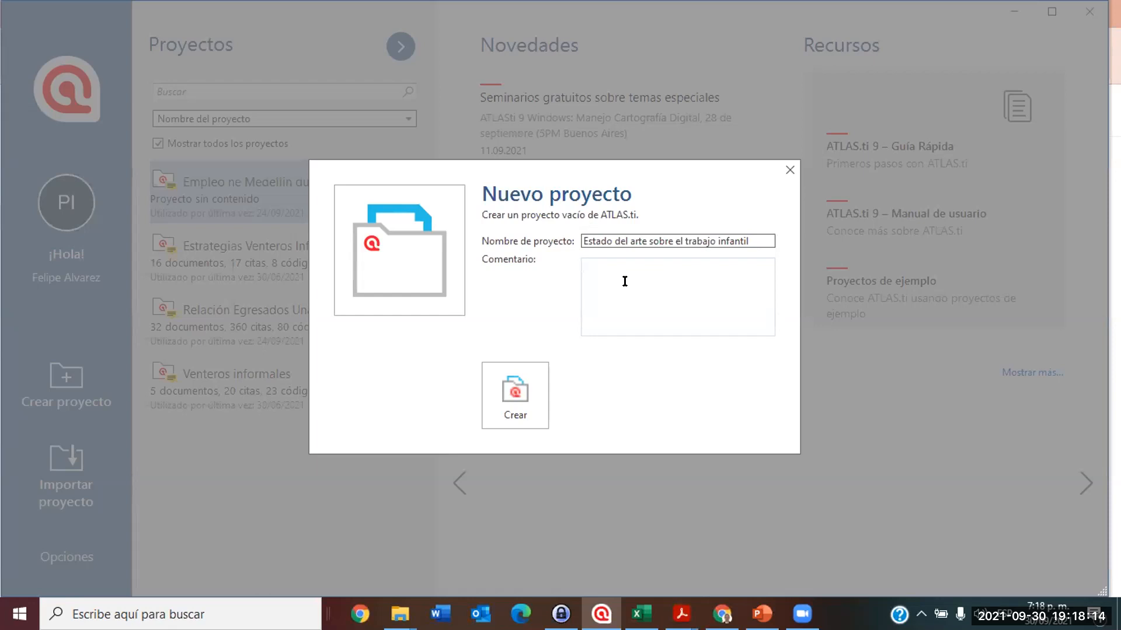
type("Estudio sonr eepn zd{o")
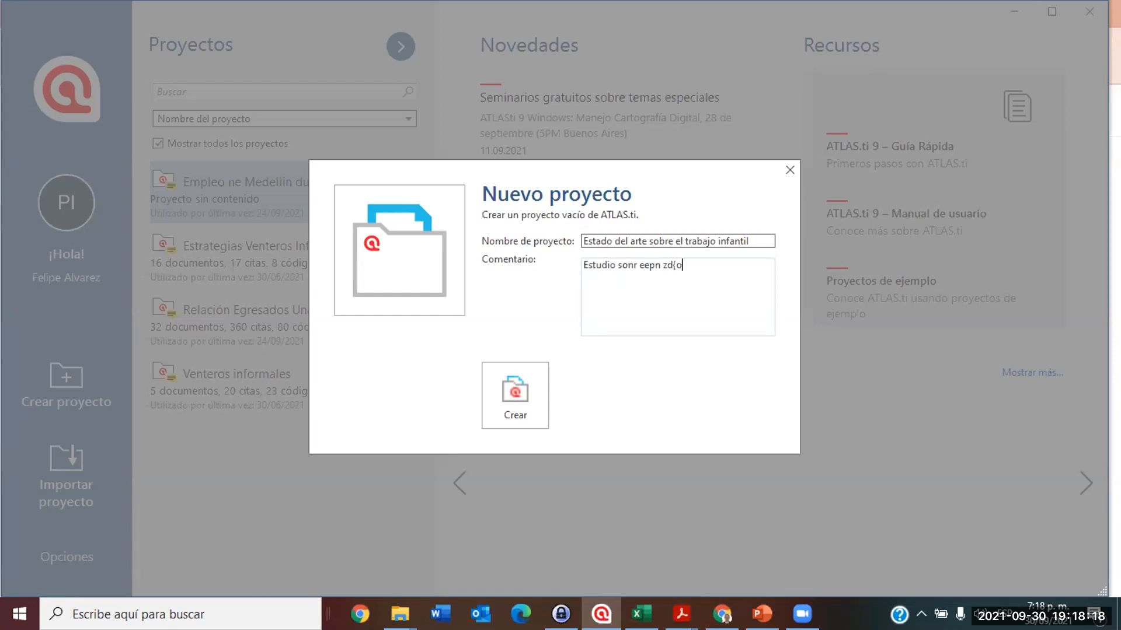
type("sd bsfixfbixpfnpcf")
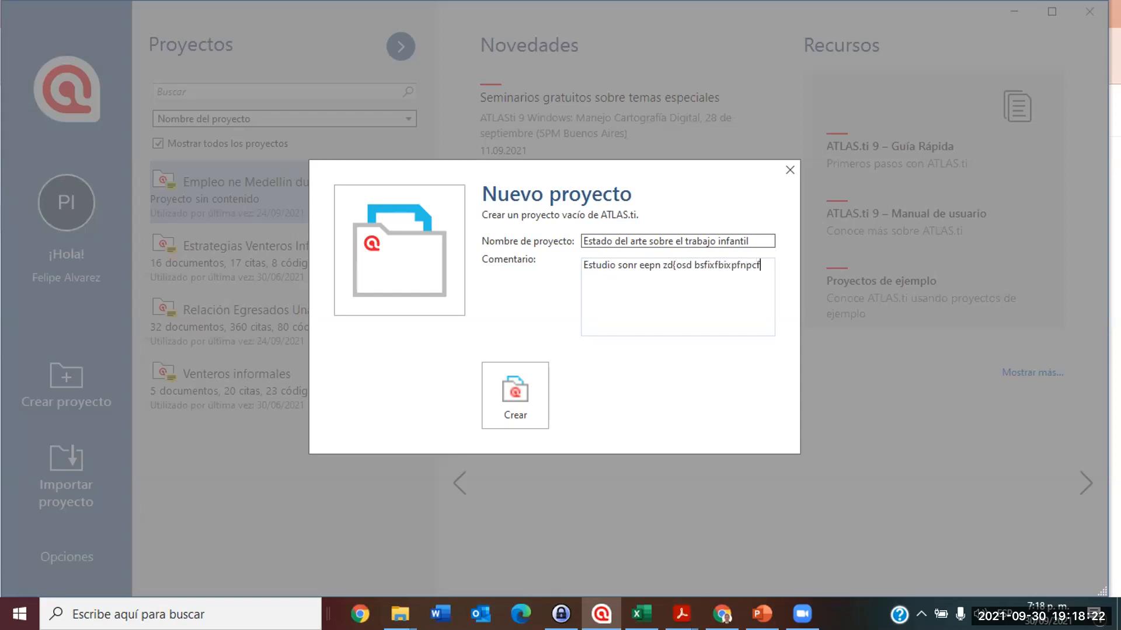
type("fognsodfbnodfbnnbofbn")
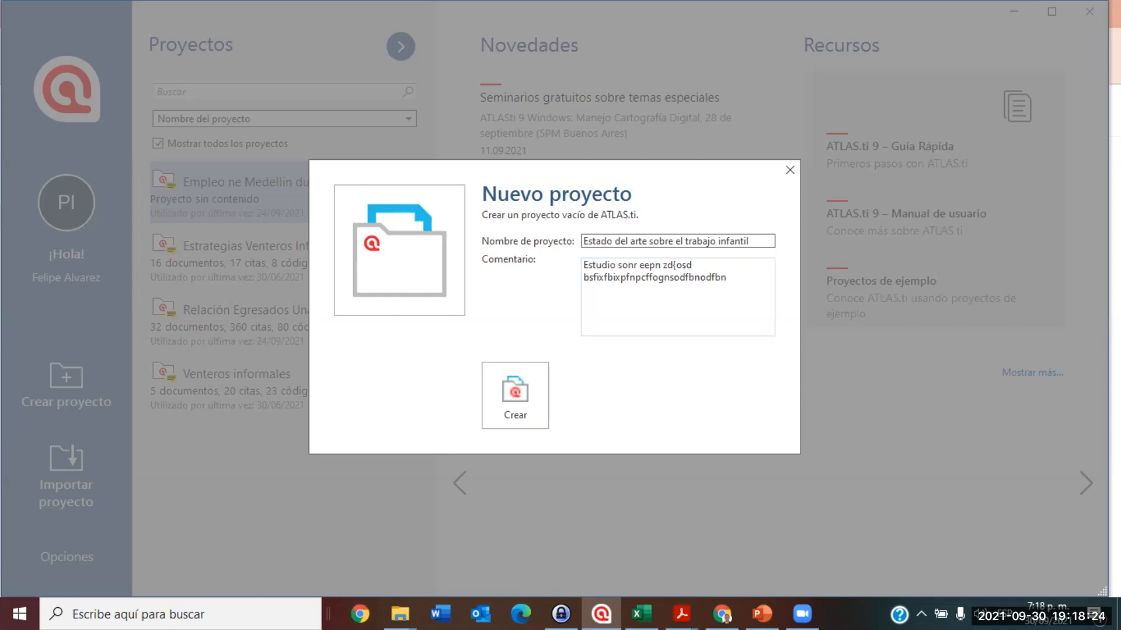
left_click(503, 370)
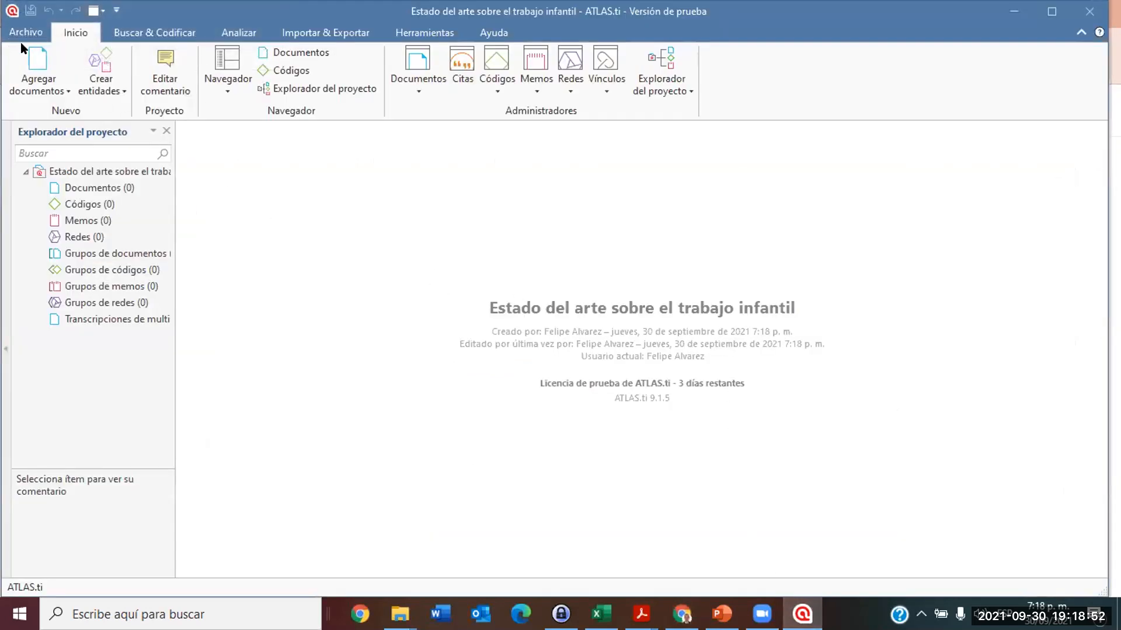
View the project's information page and the recent projects, and open "Estado del arte sobre el trabajo infantil" from that list.
left_click(25, 32)
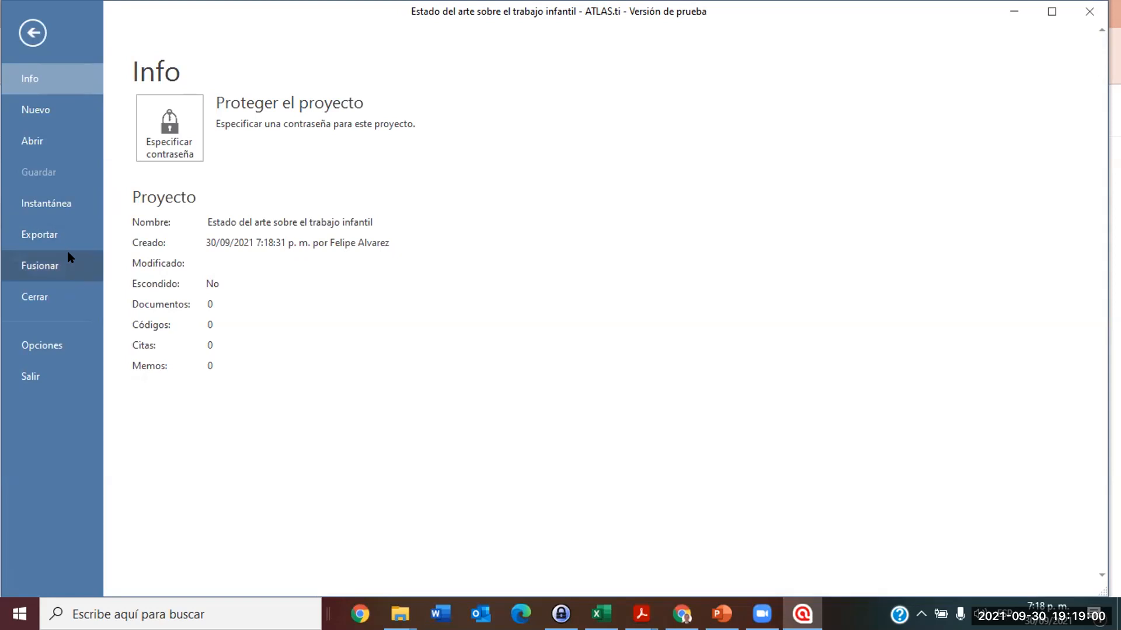
left_click(92, 148)
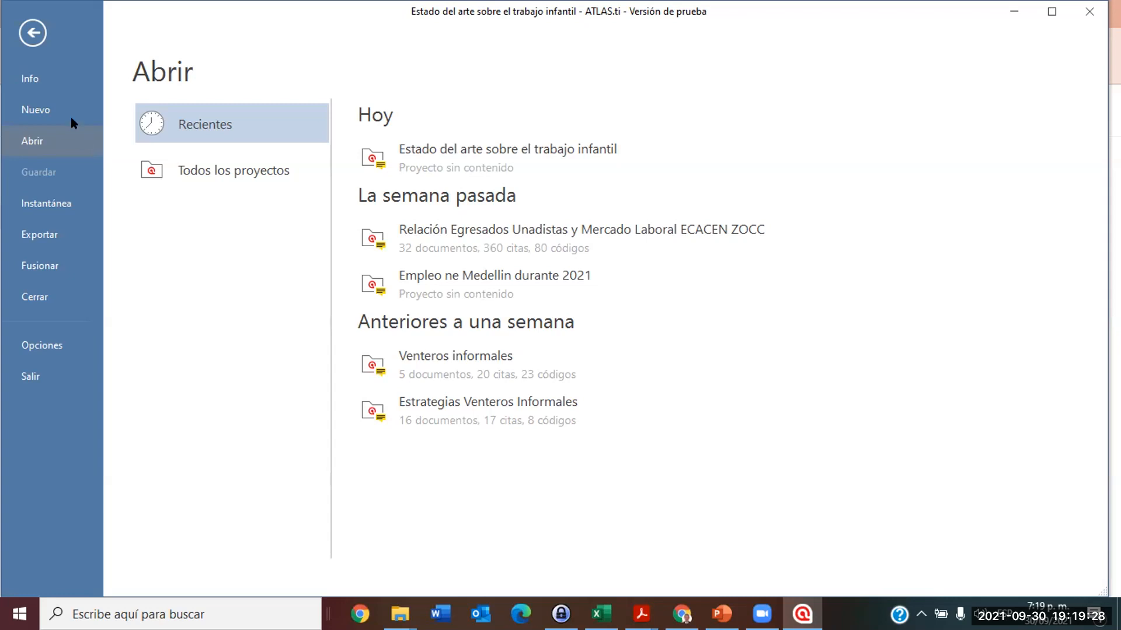
left_click(463, 175)
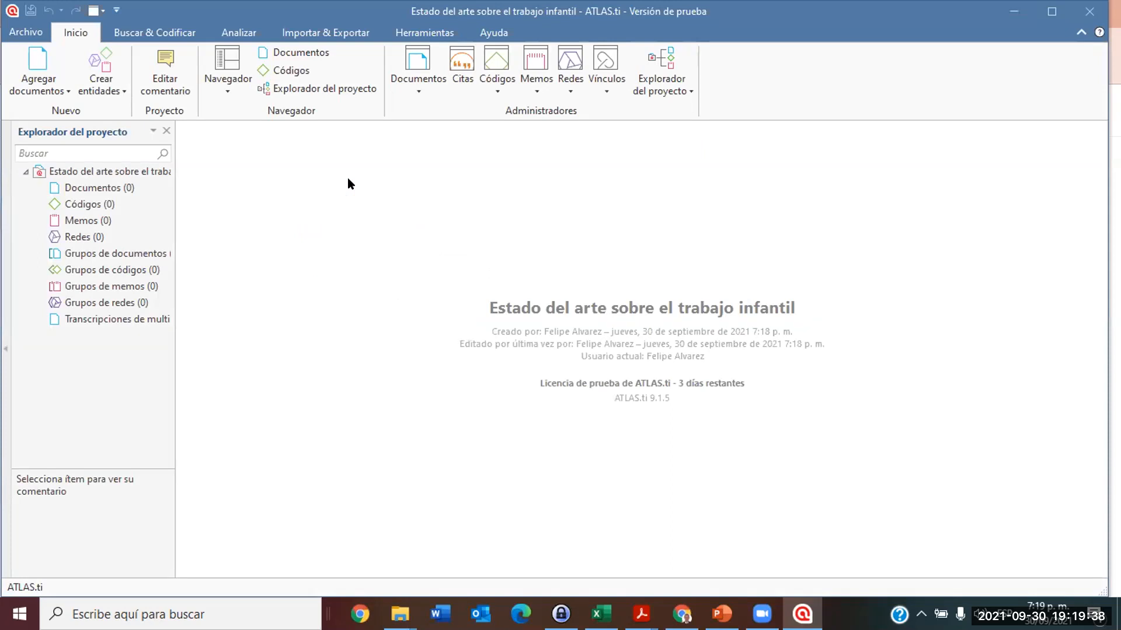
left_click(27, 29)
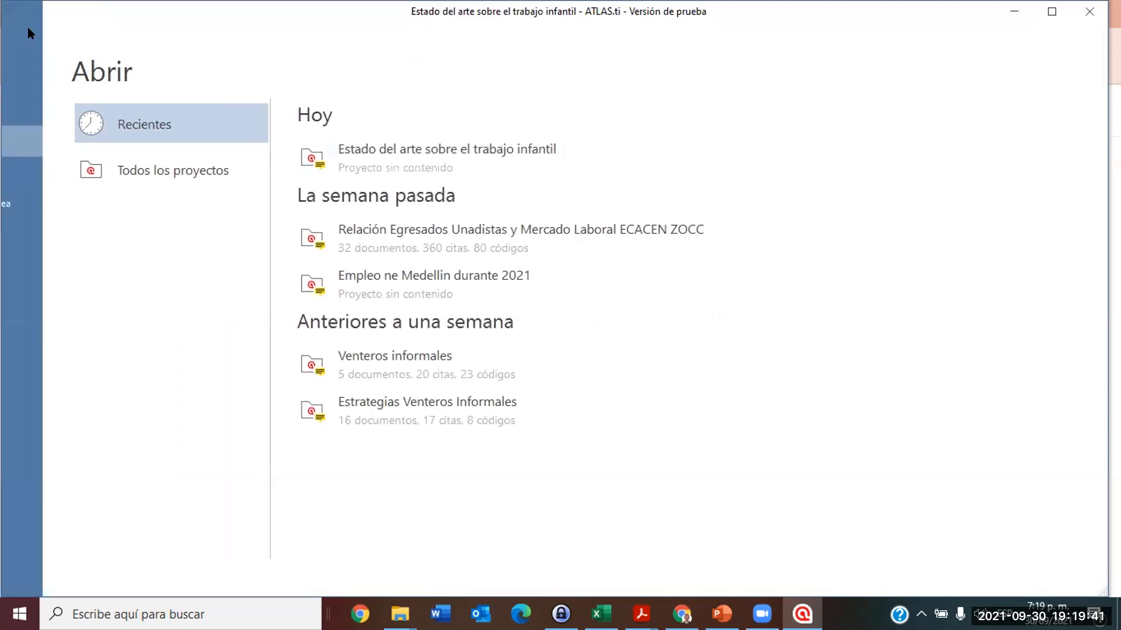
left_click(464, 156)
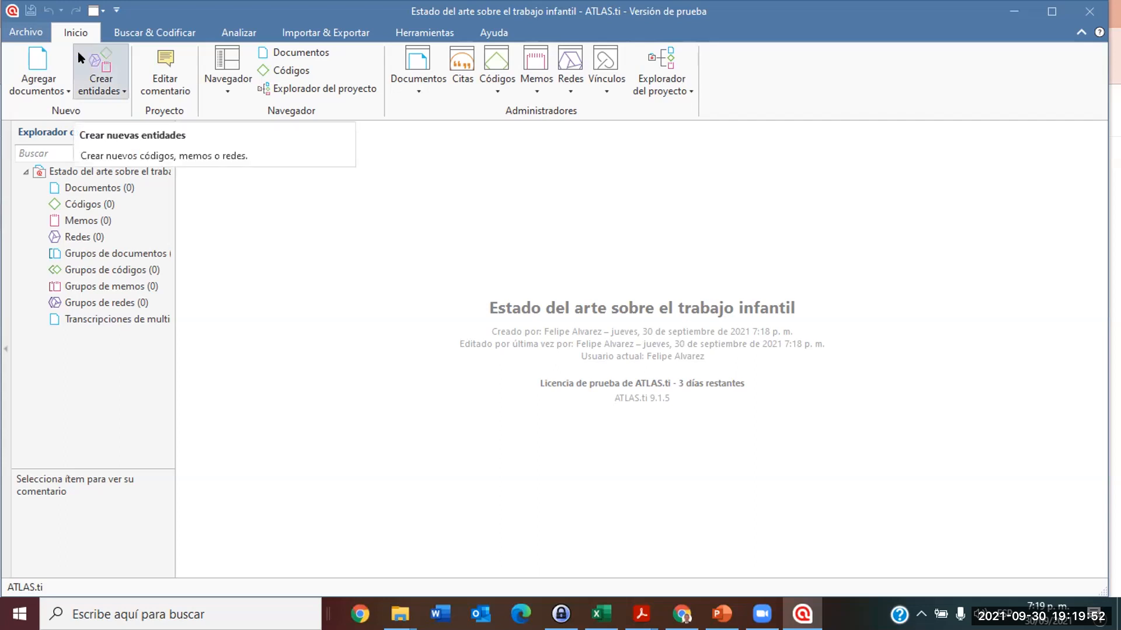
Look over the recent projects, the options for creating entities, and the search-and-code and import/export commands.
left_click(28, 32)
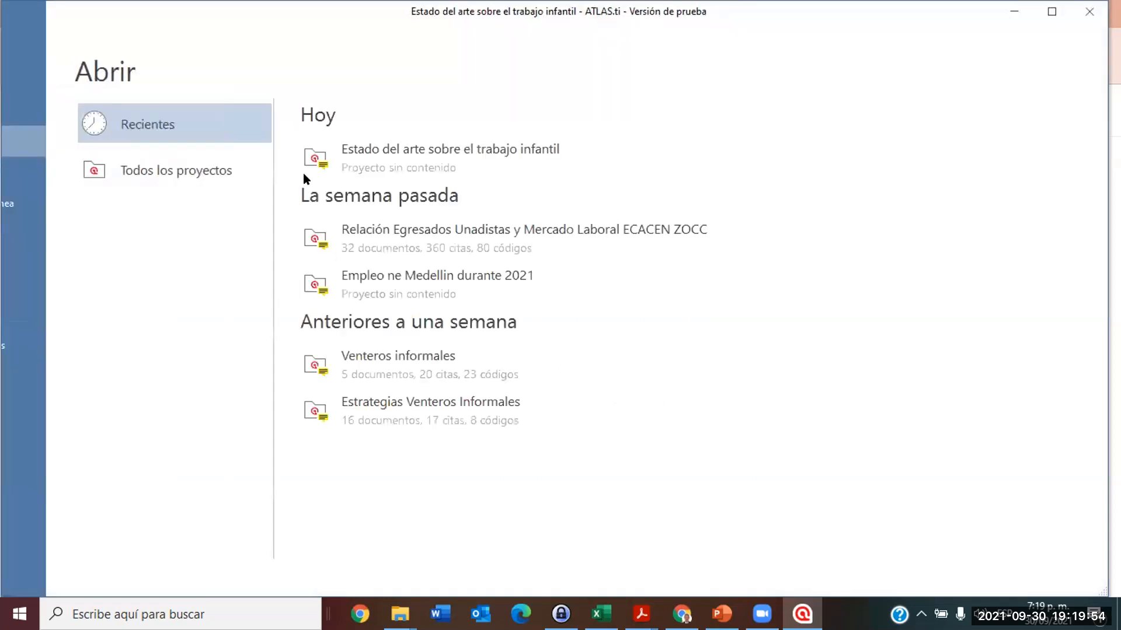
left_click(32, 45)
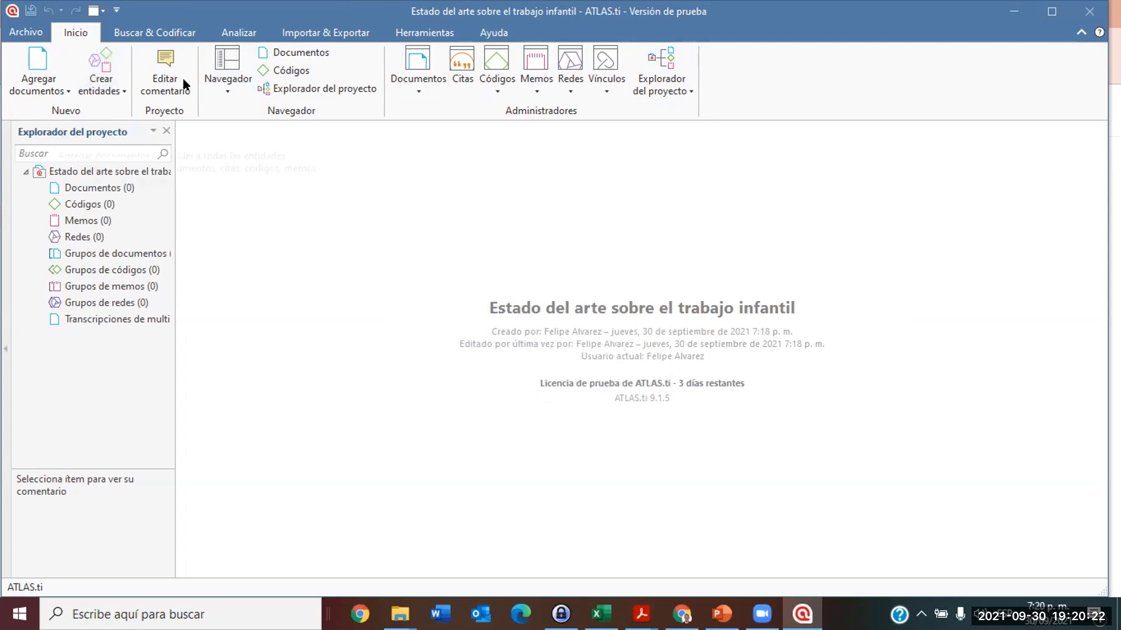
left_click(121, 85)
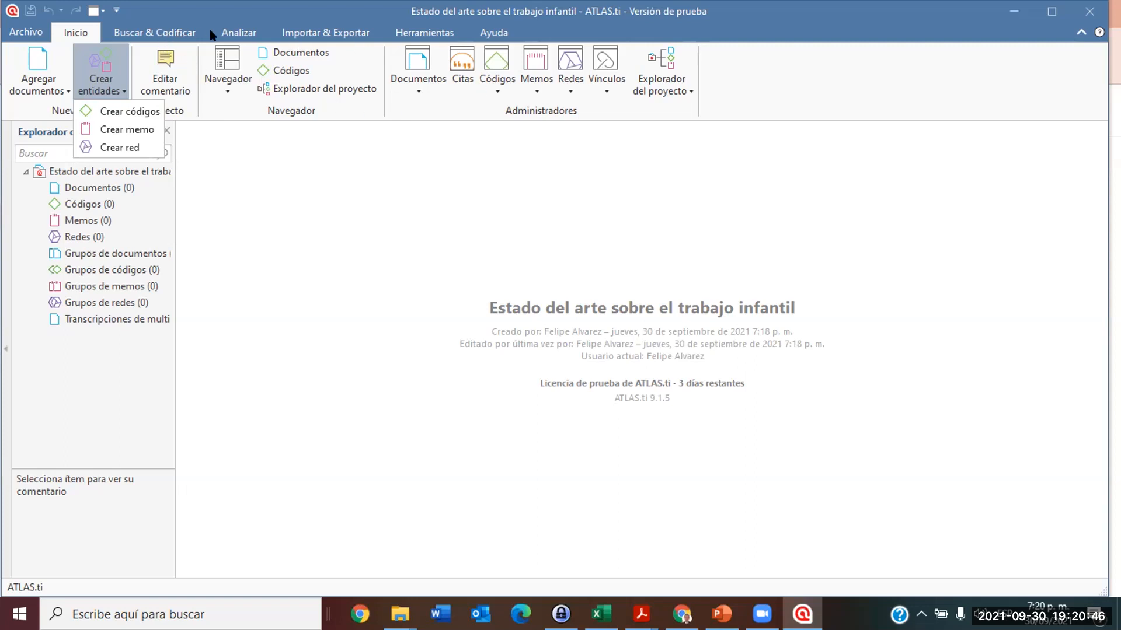
left_click(187, 33)
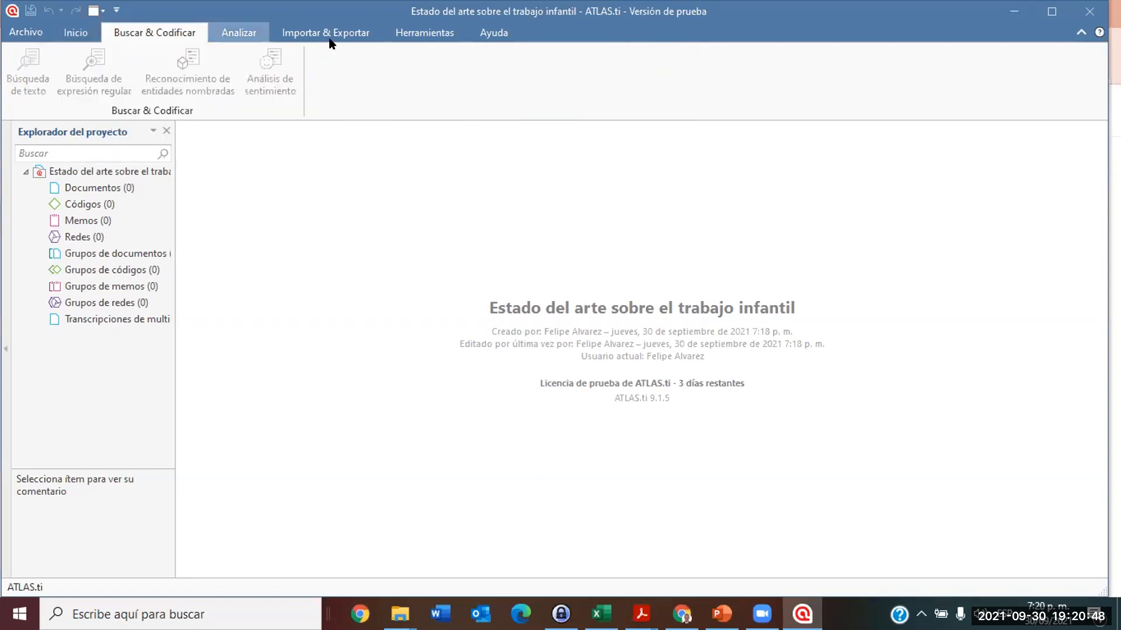
left_click(329, 37)
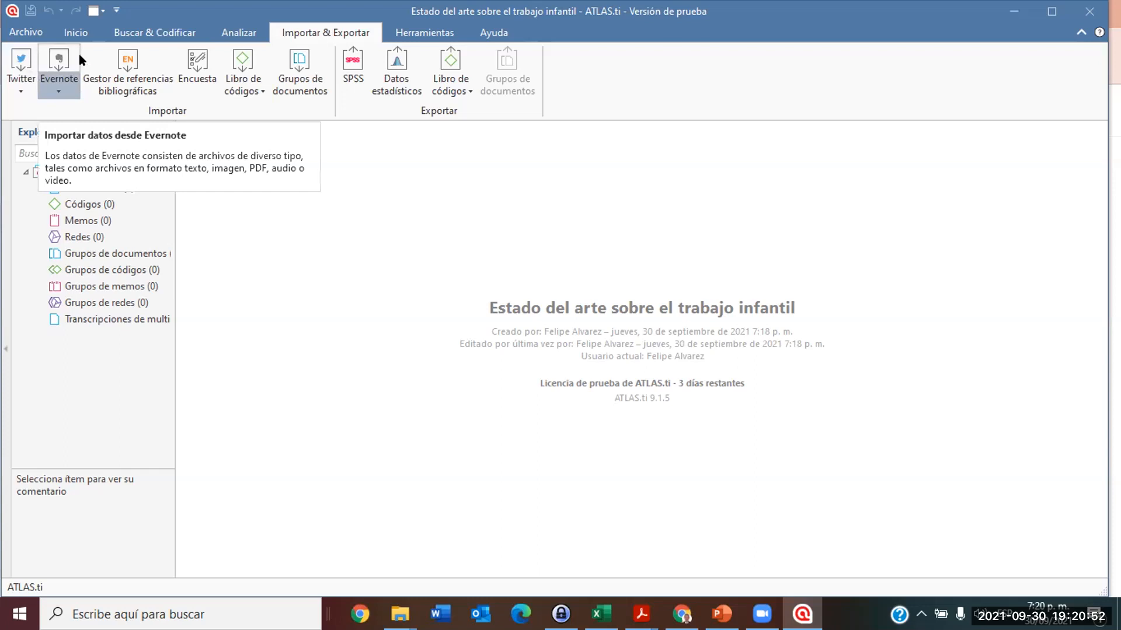
left_click(76, 34)
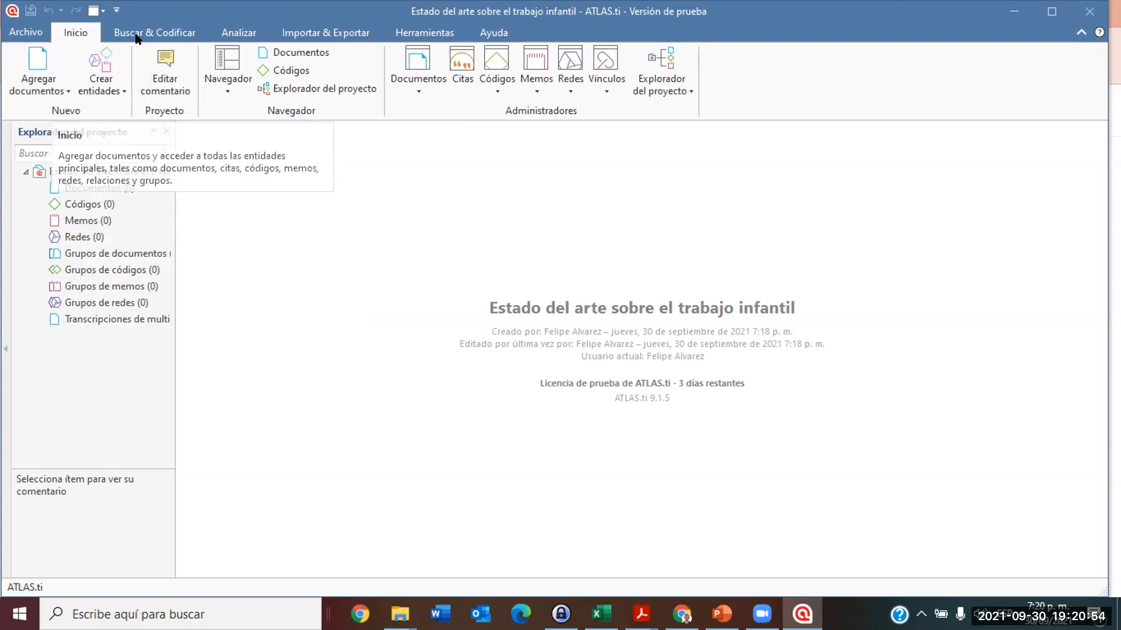
Examine the commands for searching and coding, analysis, importing and exporting, tools and help, and return to the home commands.
left_click(159, 36)
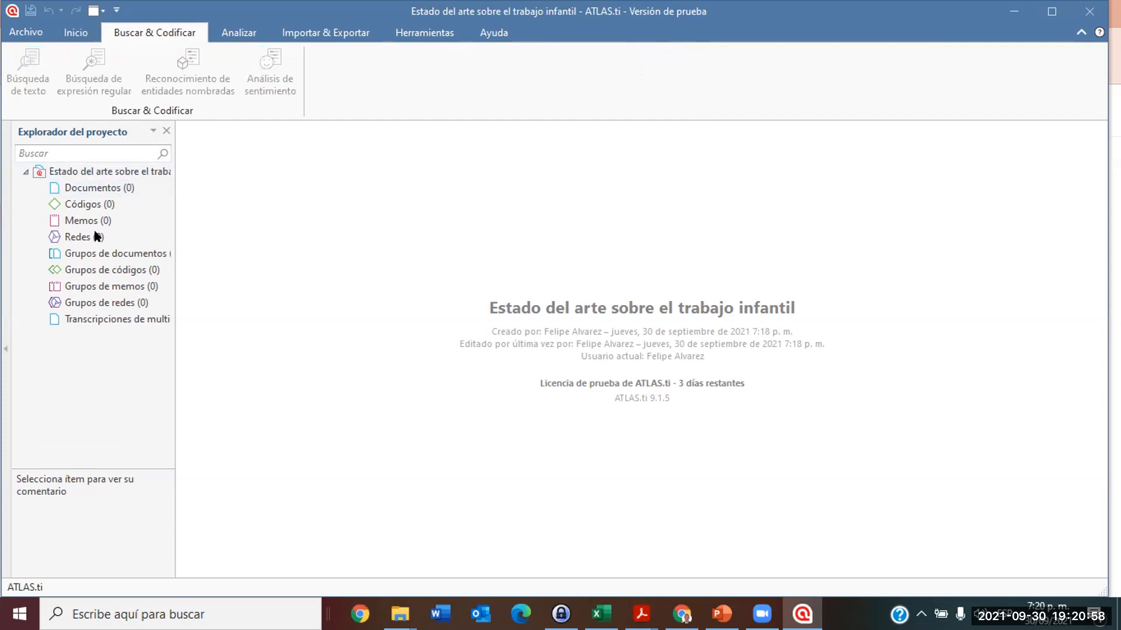
left_click(244, 36)
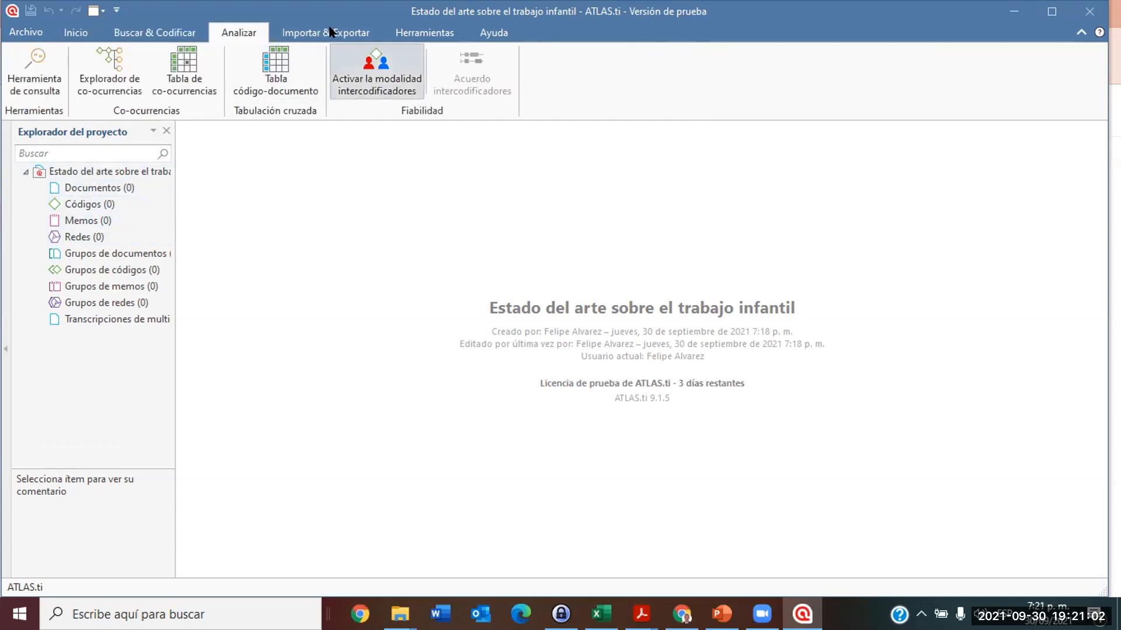
left_click(348, 29)
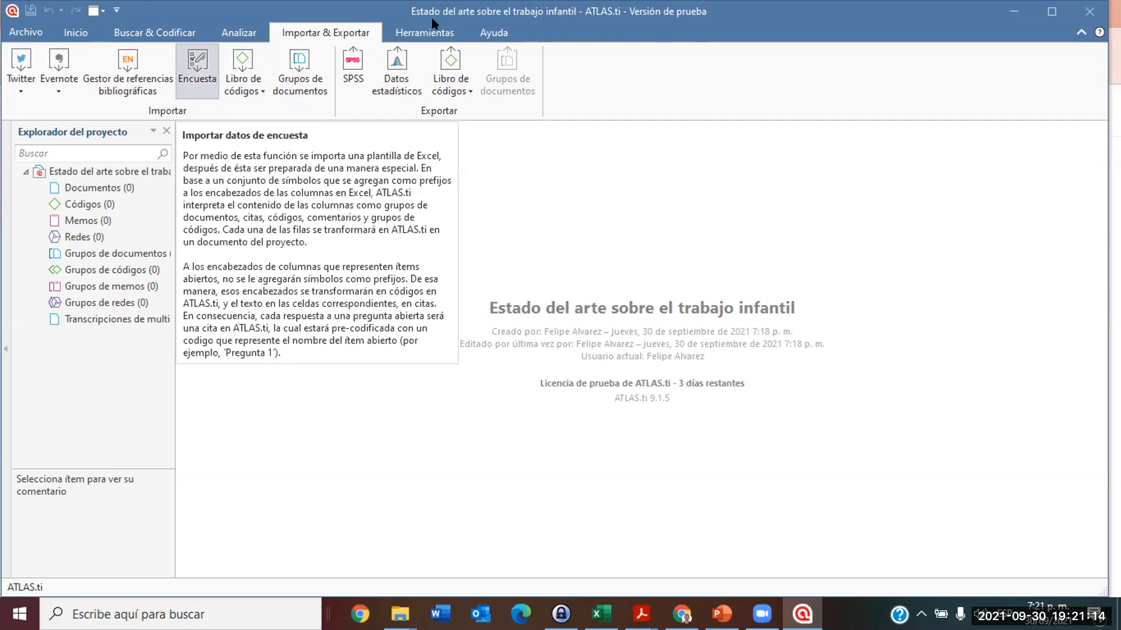
left_click(425, 32)
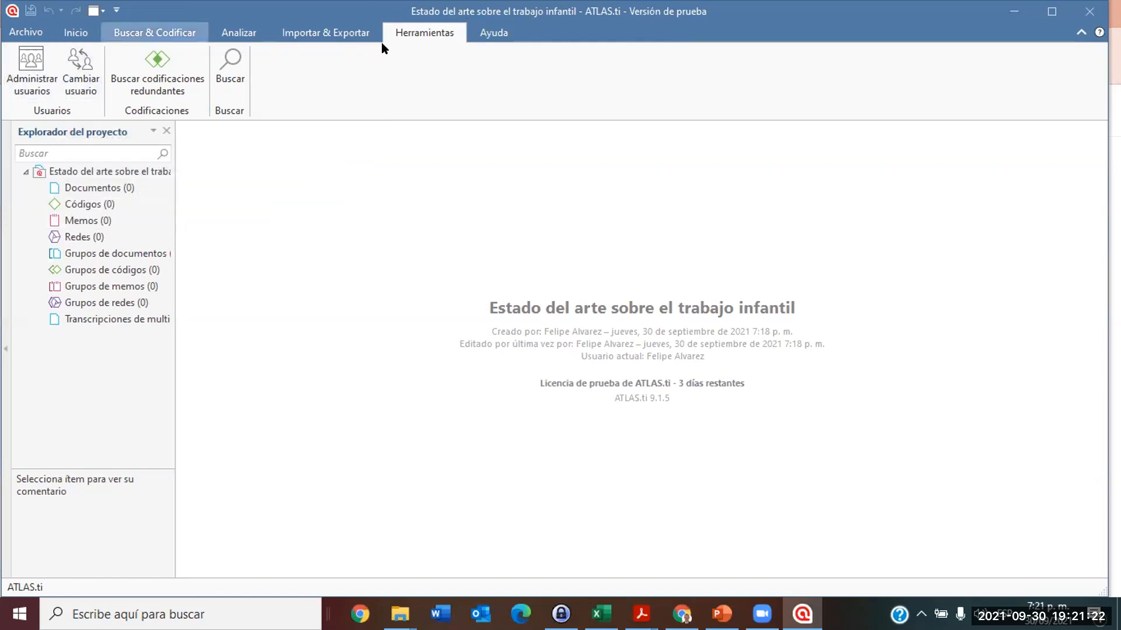
left_click(493, 33)
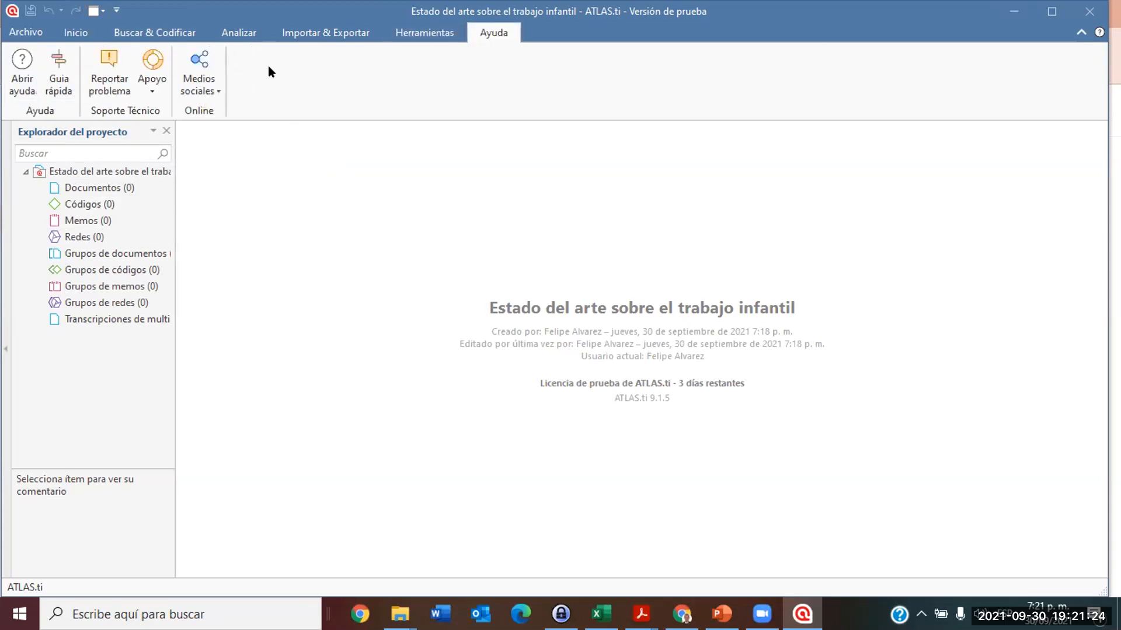
left_click(82, 34)
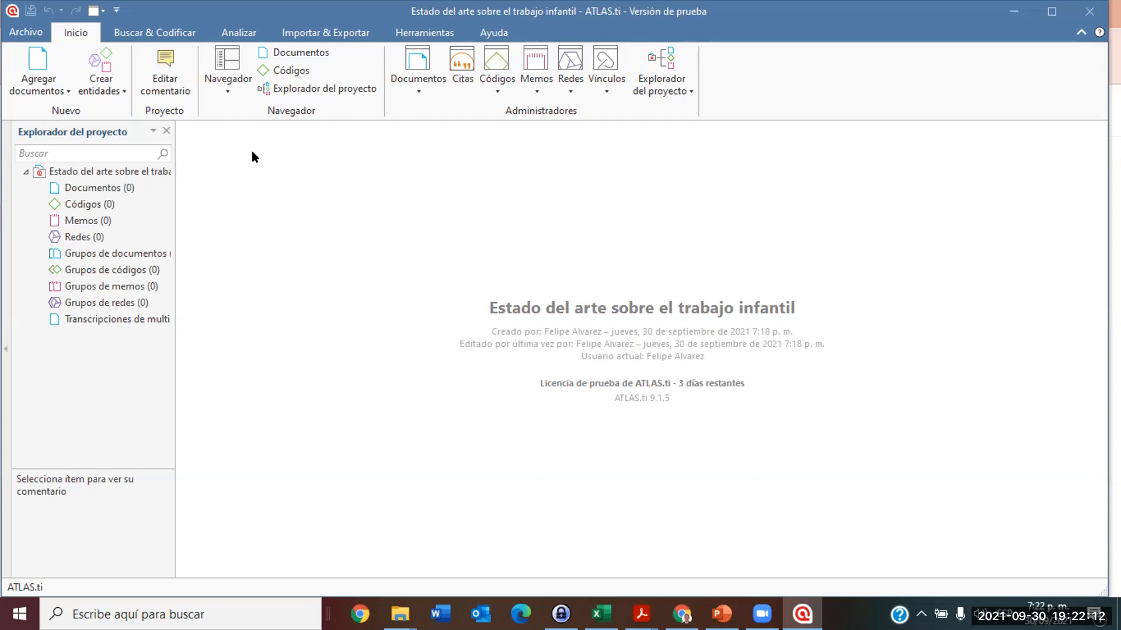
Review the project's information page, the application preferences, and the pages for creating, opening, snapshotting, exporting and merging projects.
left_click(26, 33)
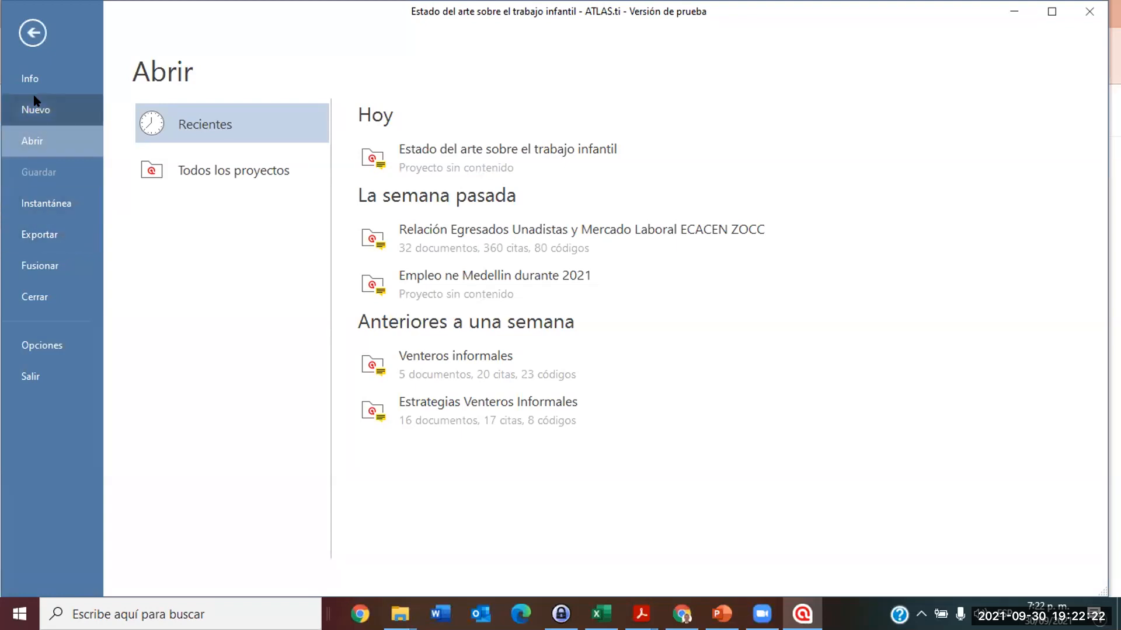
left_click(36, 38)
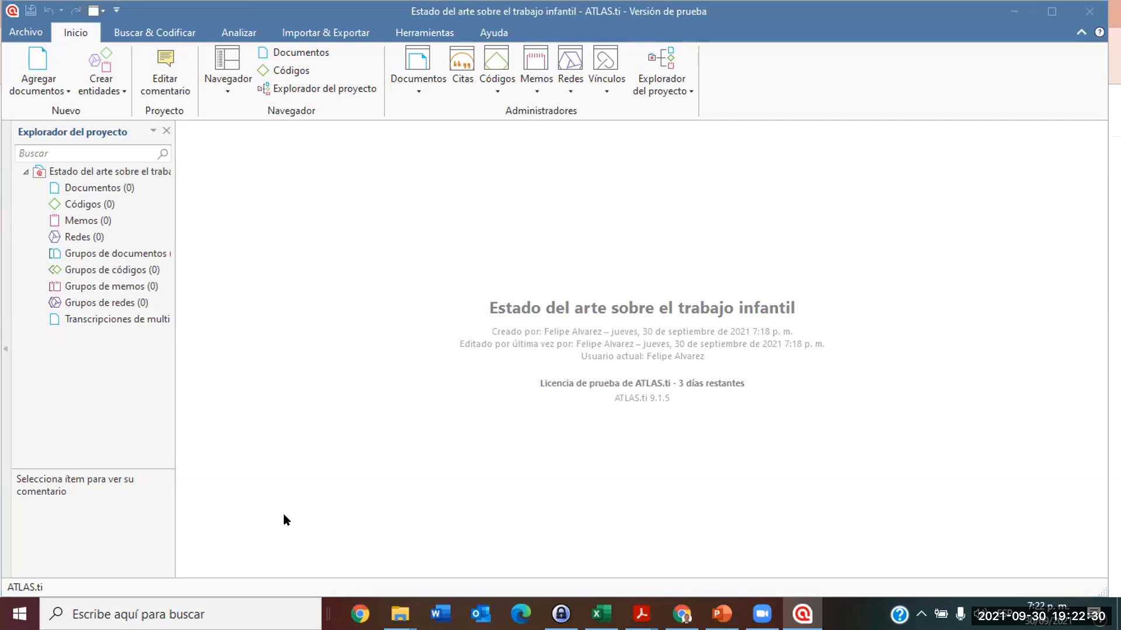
left_click(31, 35)
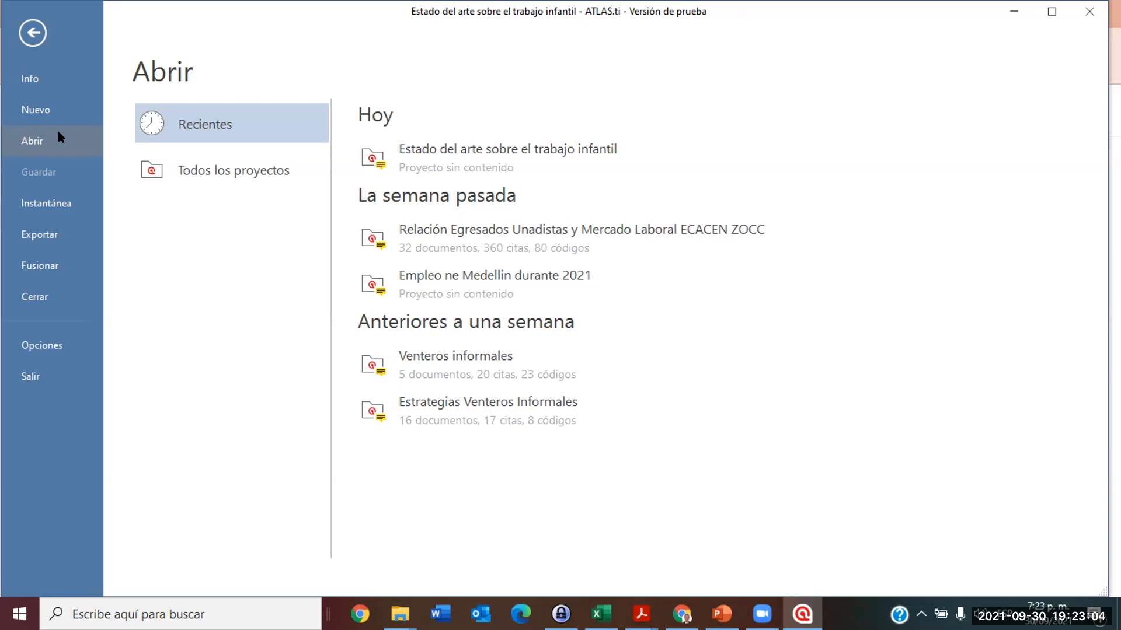
left_click(26, 34)
left_click(27, 35)
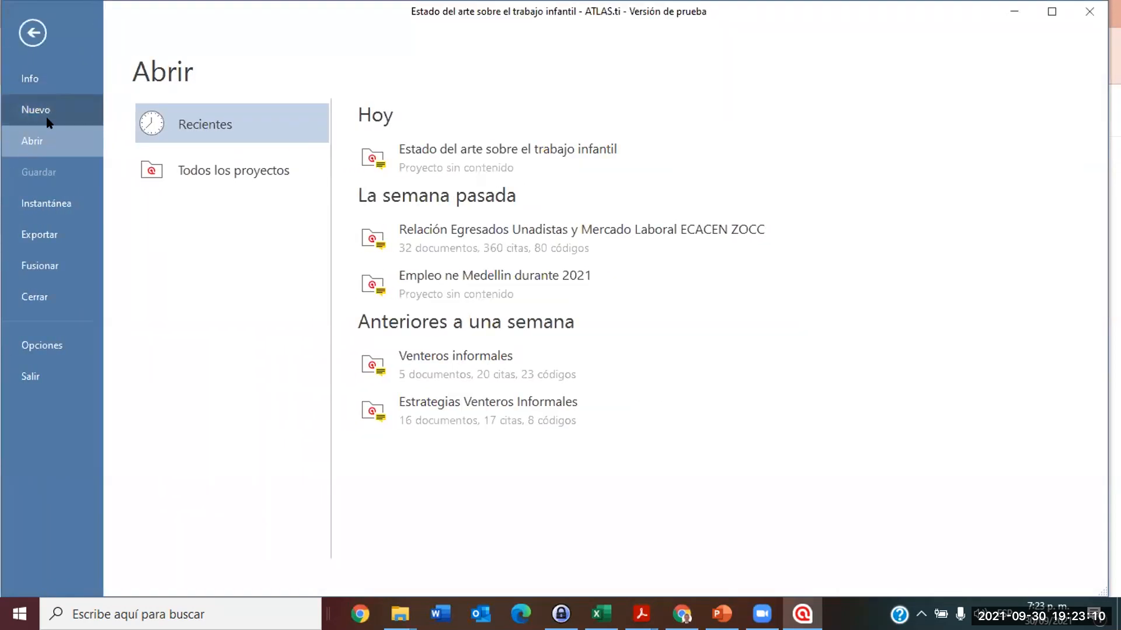
left_click(44, 79)
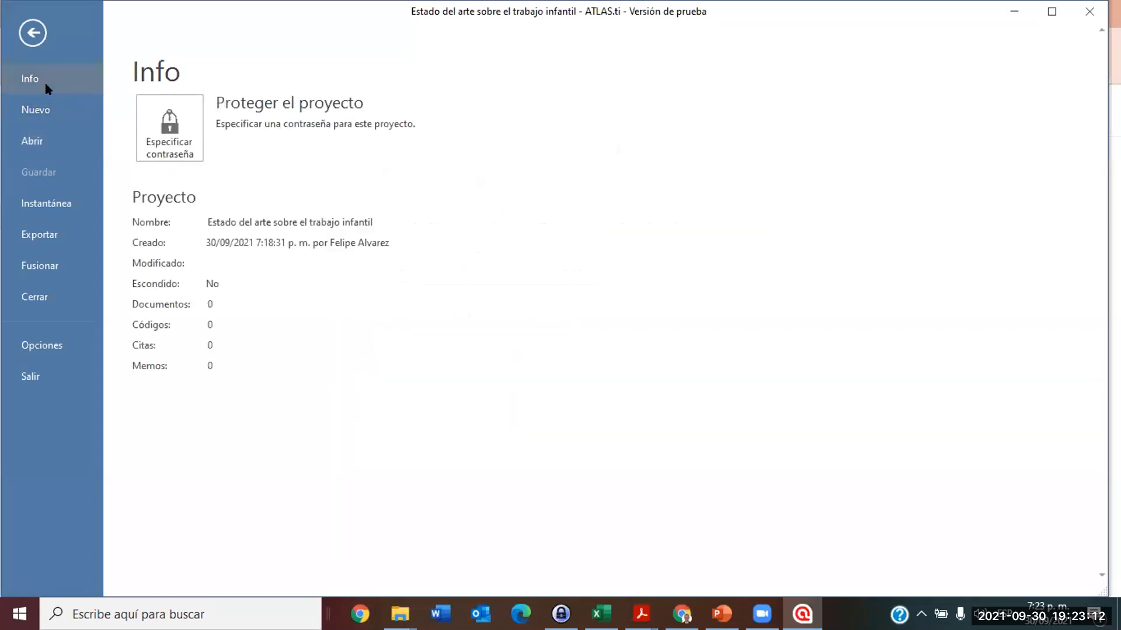
left_click(46, 113)
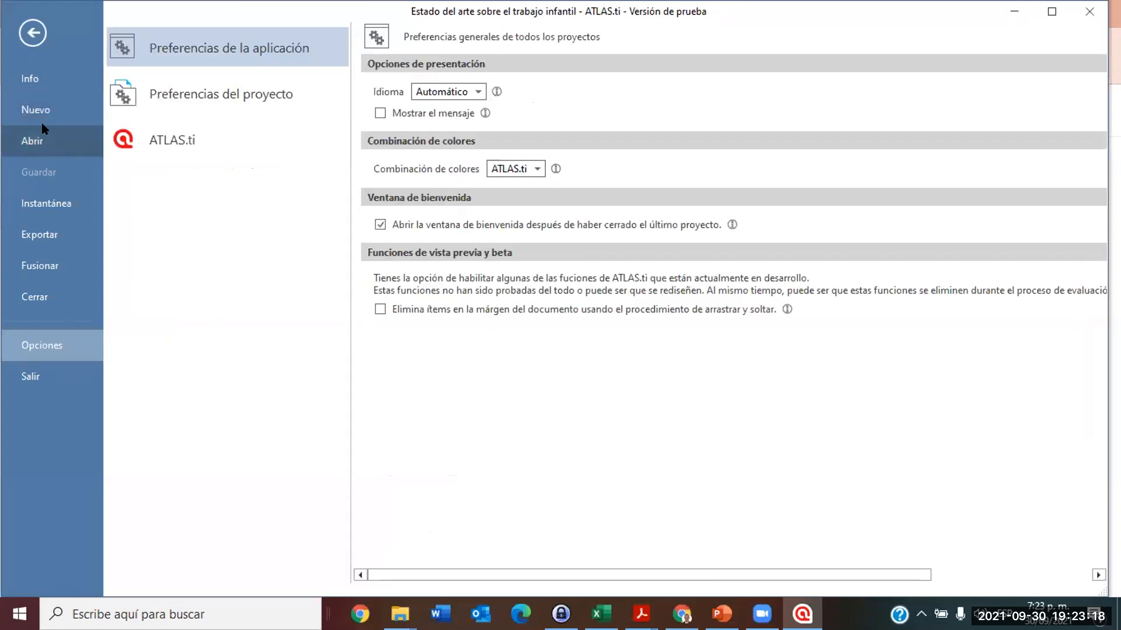
left_click(45, 100)
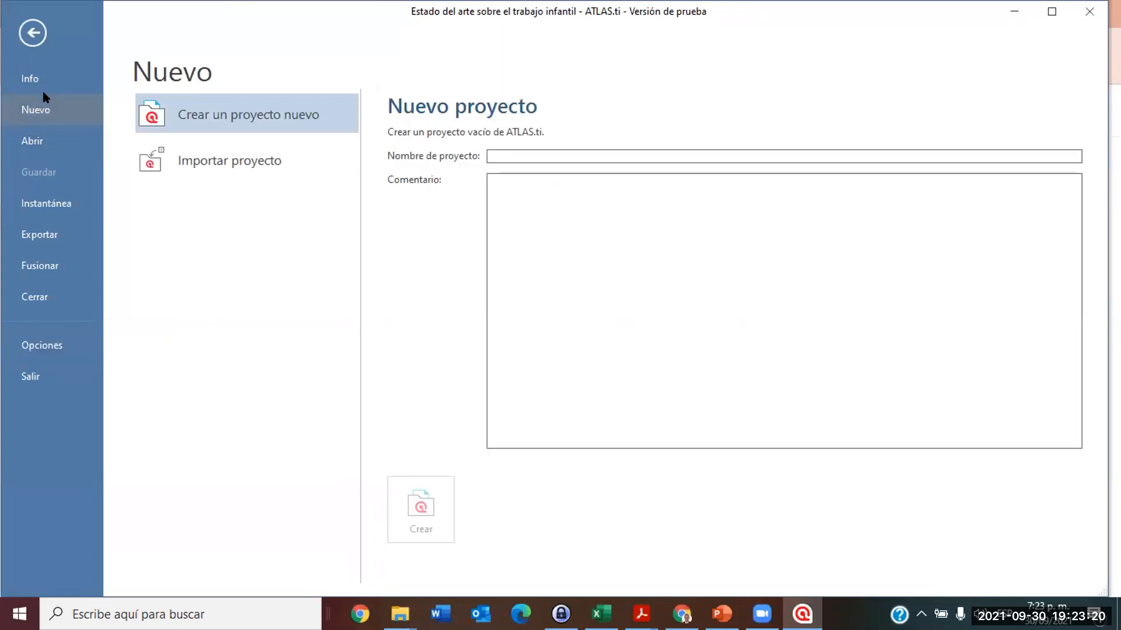
left_click(39, 146)
left_click(50, 204)
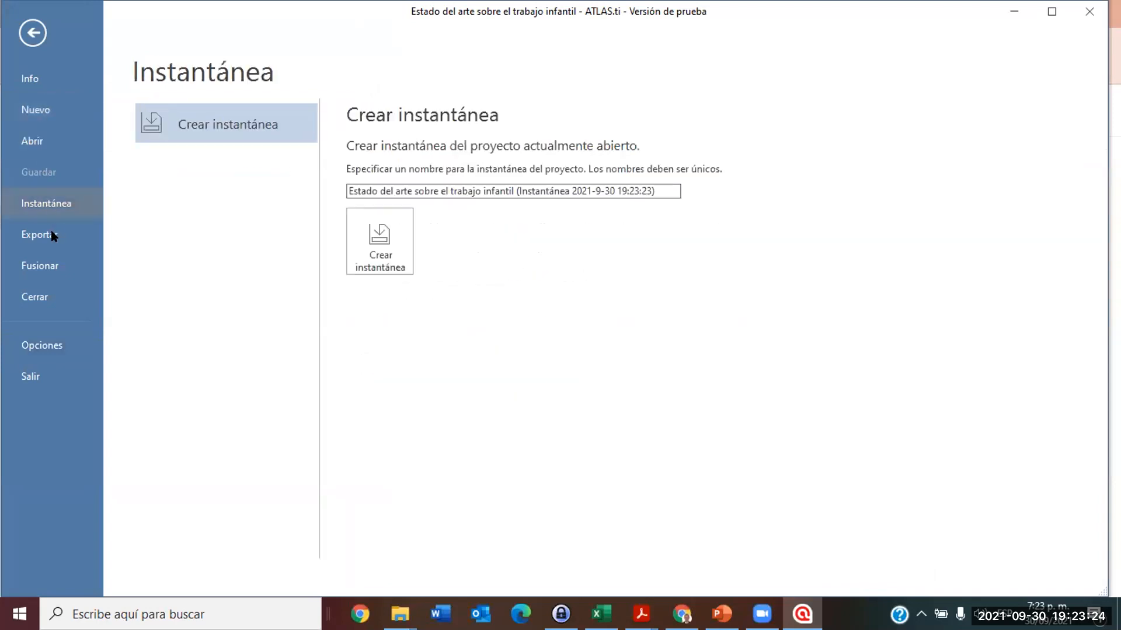
left_click(51, 240)
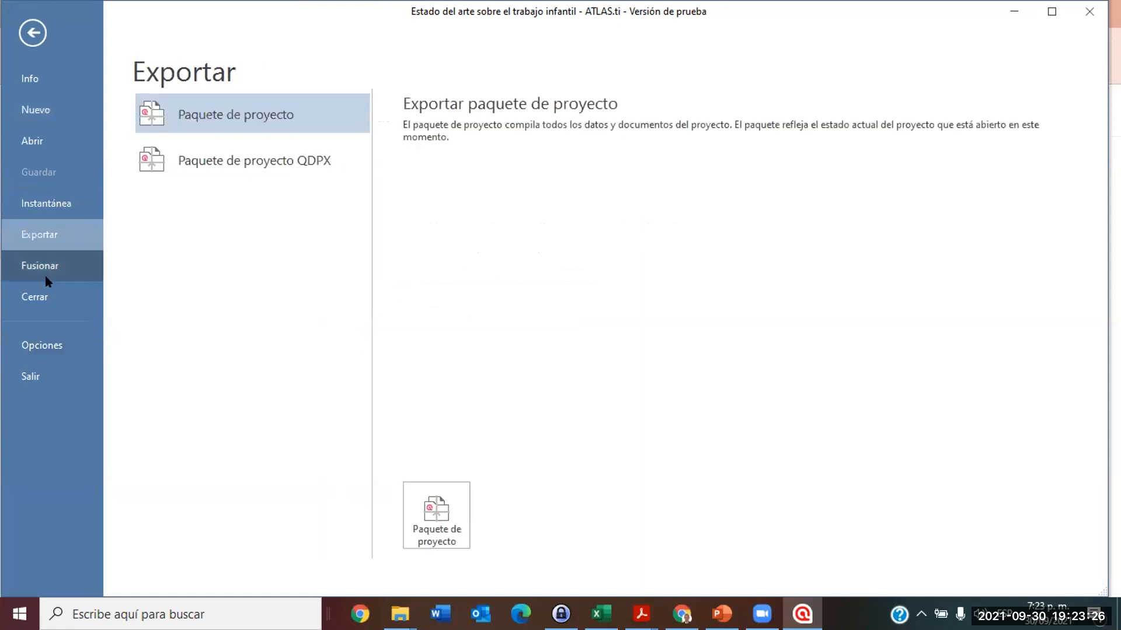
left_click(45, 278)
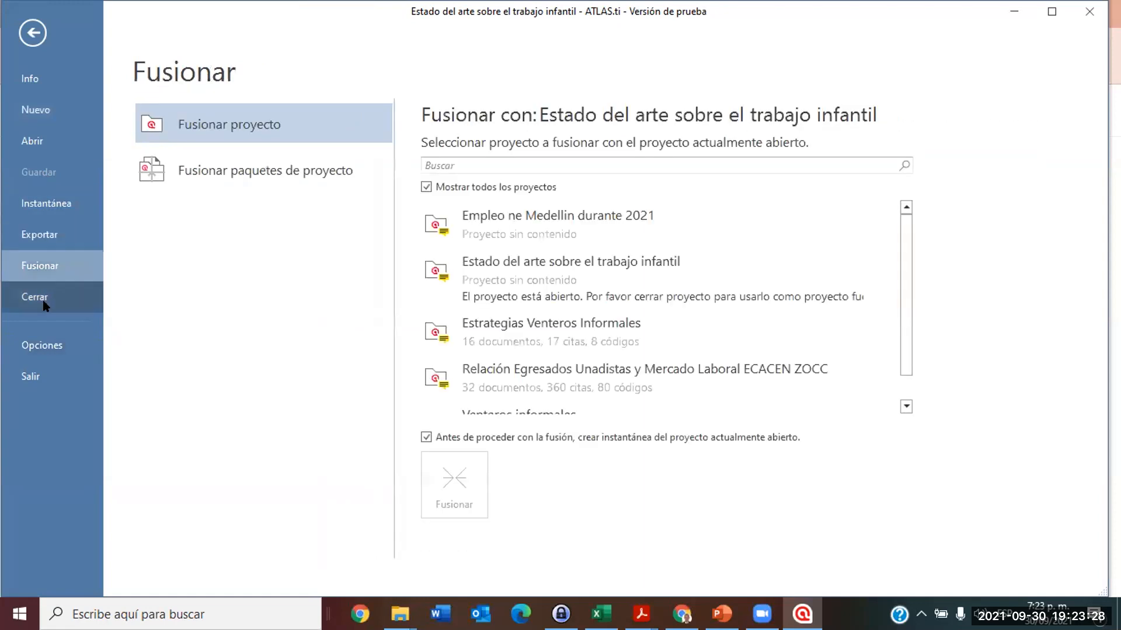
Close the current project and return to the start screen with the project list.
left_click(44, 301)
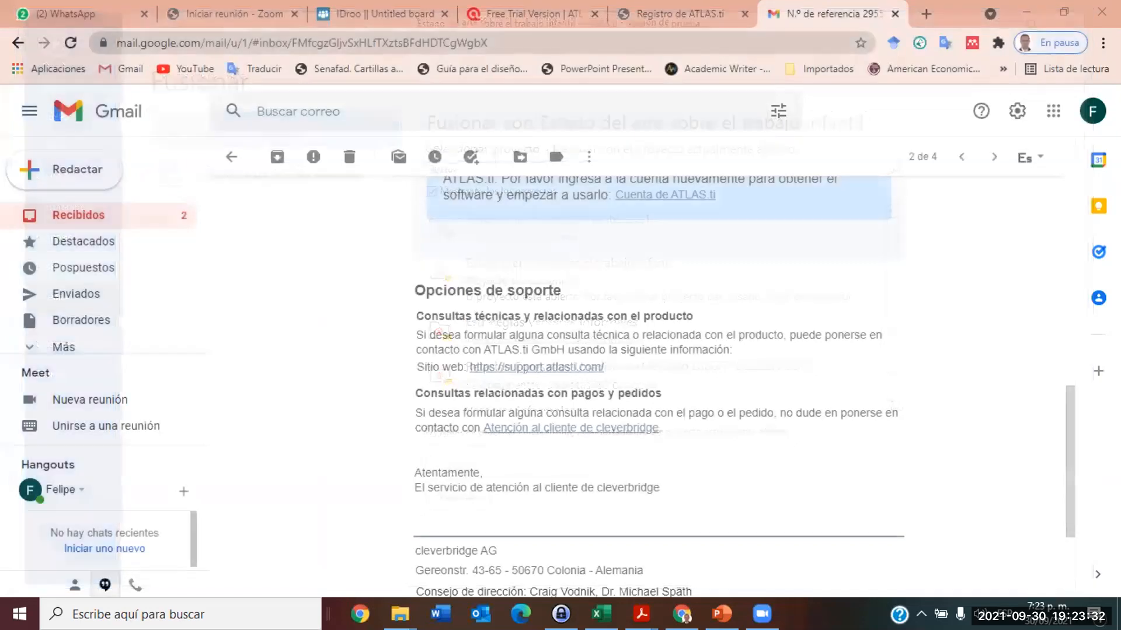
key("super+s")
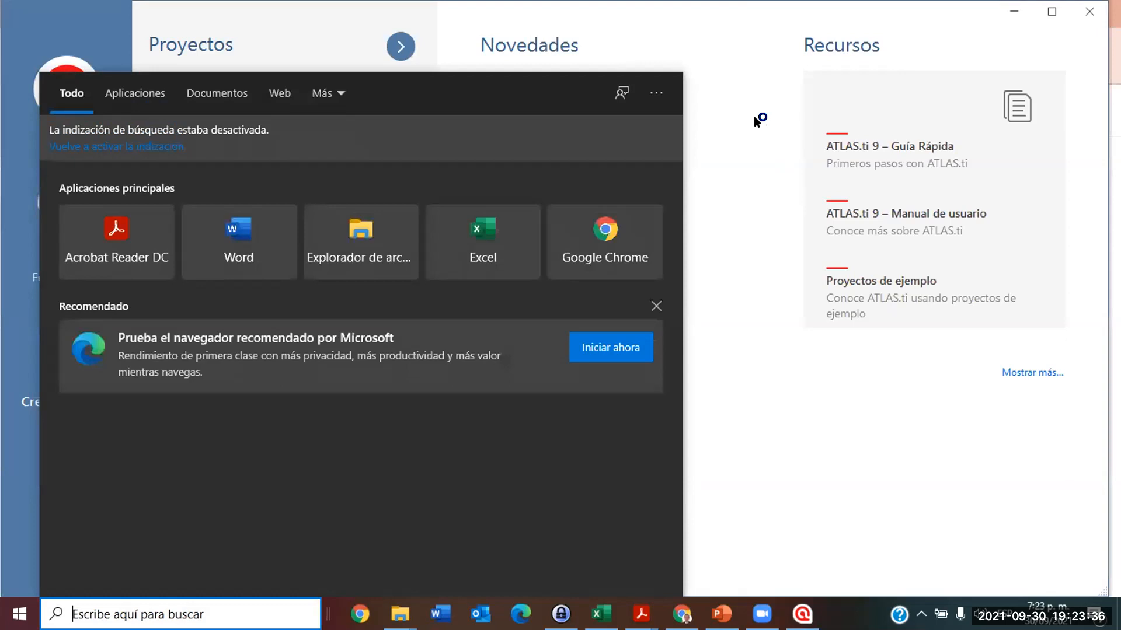
left_click(728, 124)
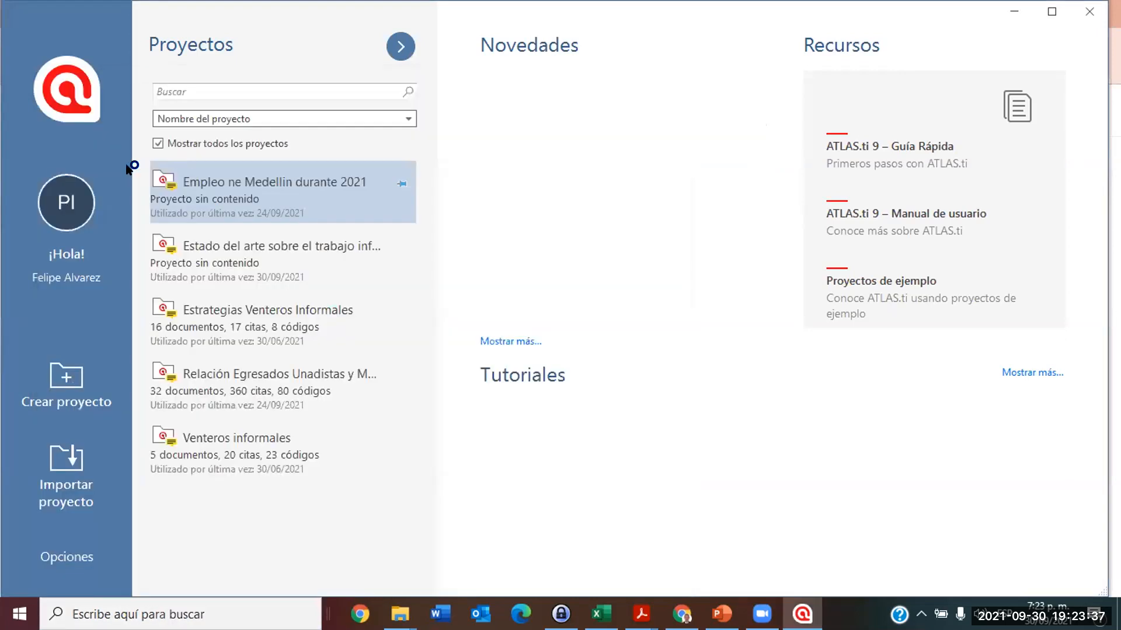
View the signed-in account's details and reopen the project "Estado del arte sobre el trabajo infantil" from the start screen.
left_click(60, 205)
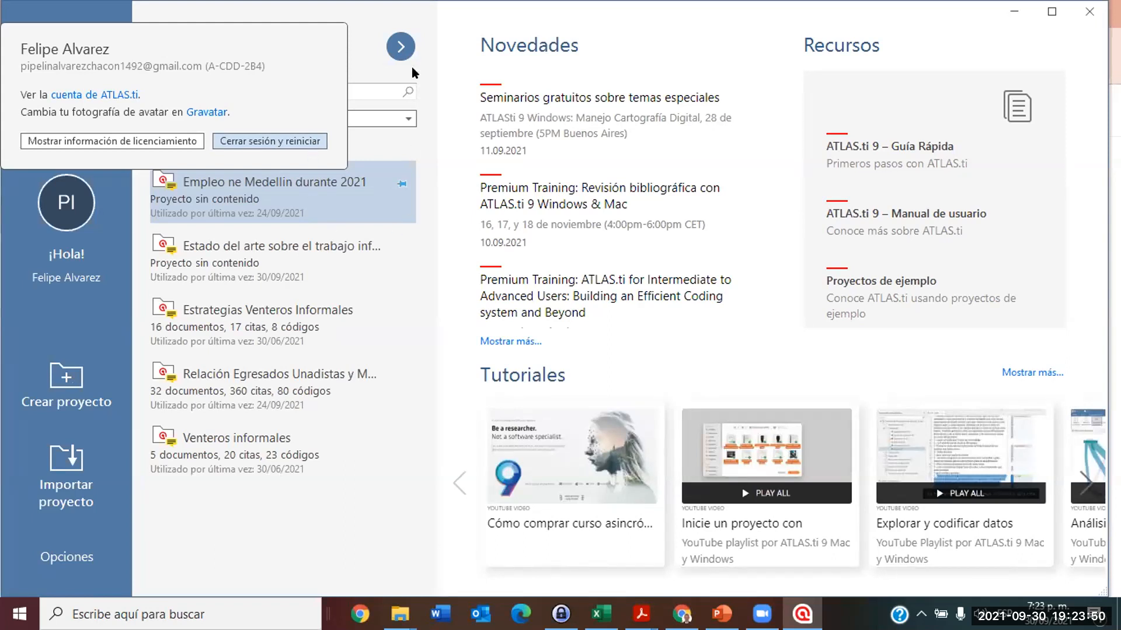
left_click(284, 281)
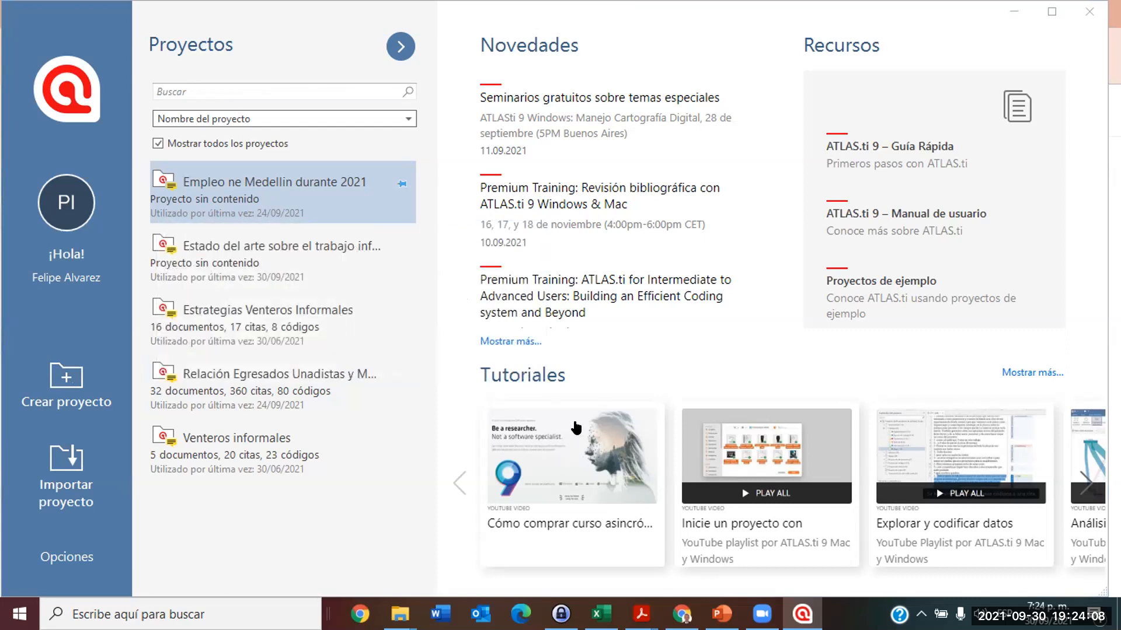
left_click(278, 255)
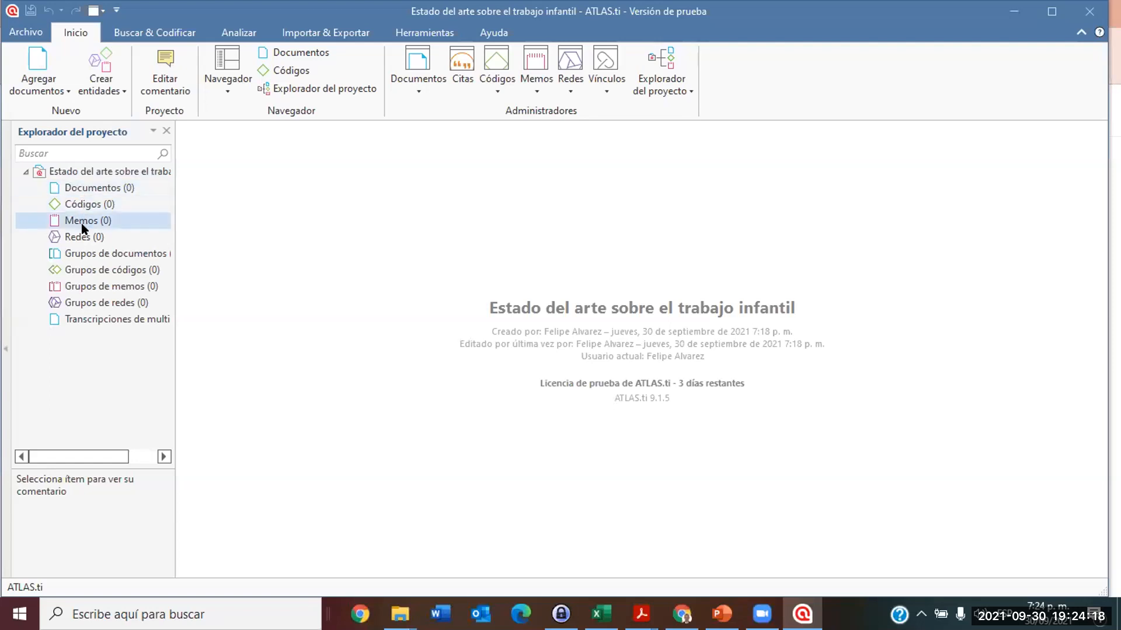
Add the PDF "Política pública para los vendedores informales" from the Descargas folder to the project and look through its first pages.
left_click(65, 86)
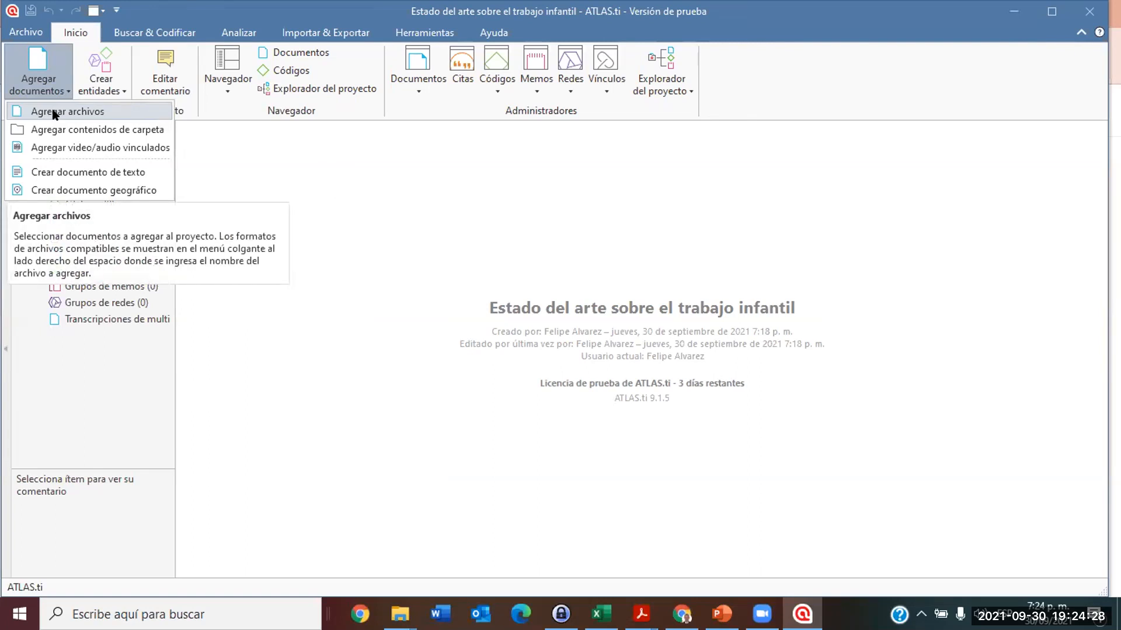
left_click(54, 112)
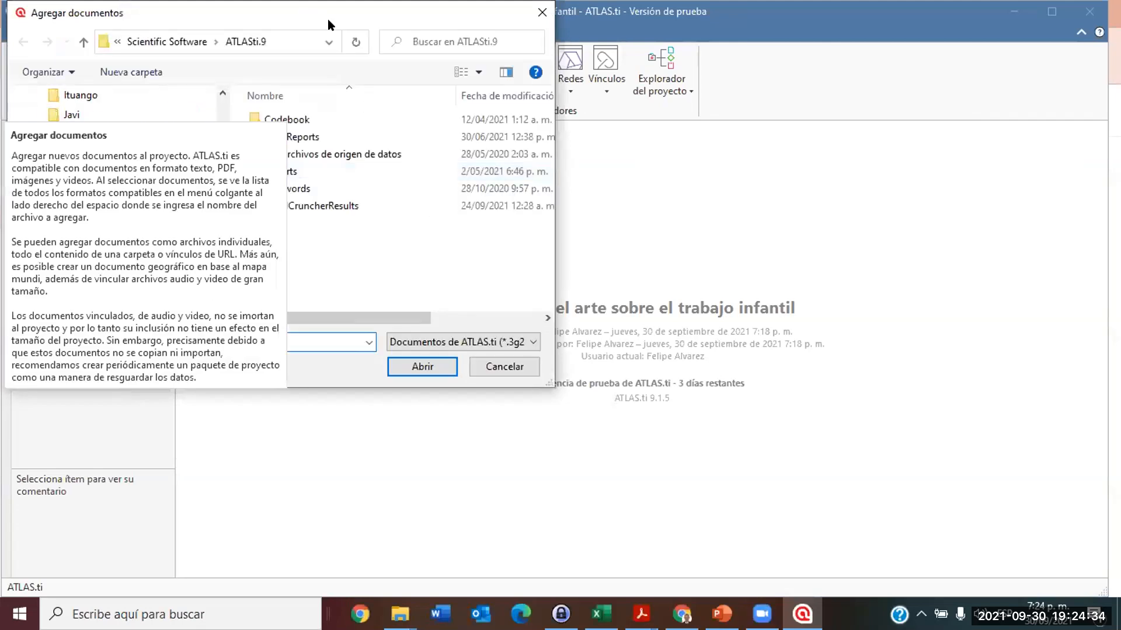
scroll(533, 239, "up", 6)
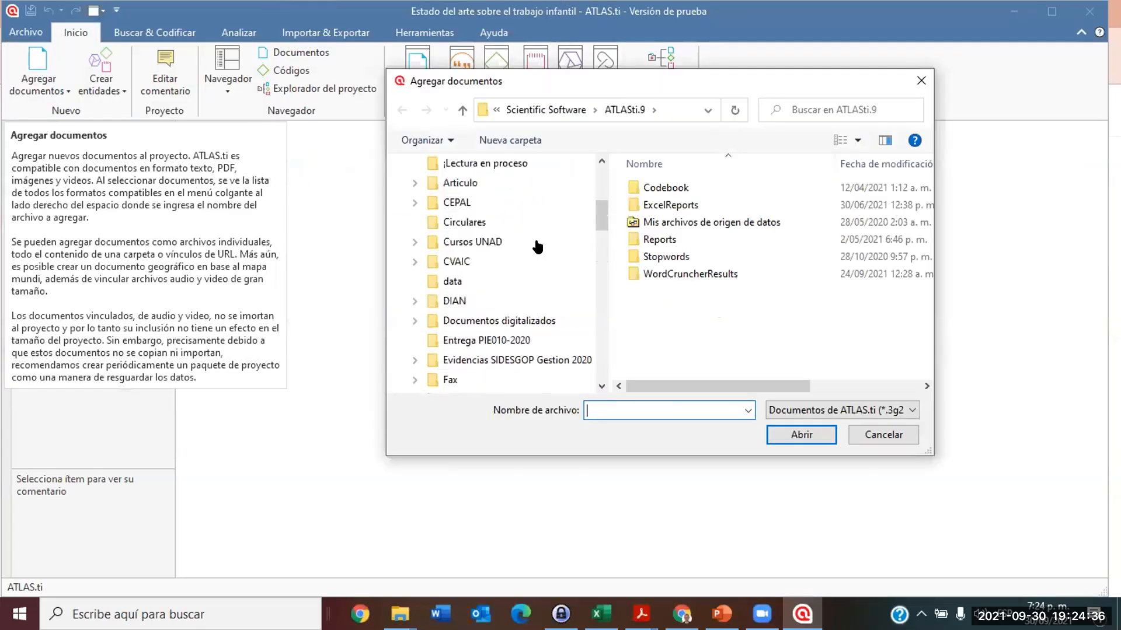
scroll(539, 245, "up", 2)
left_click(528, 224)
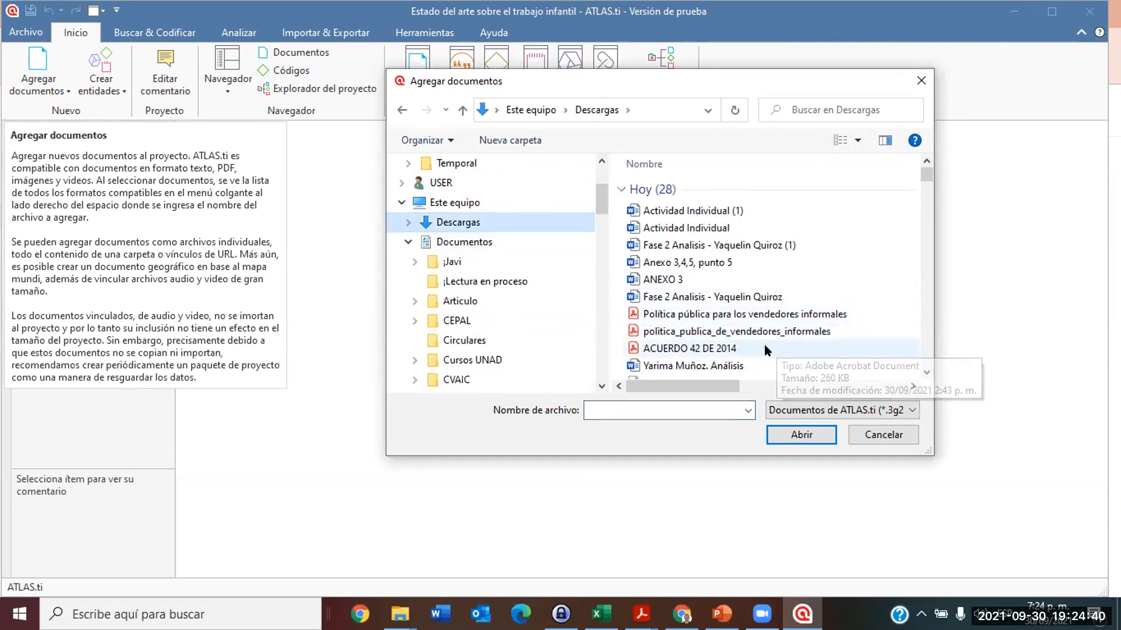
left_click(761, 314)
left_click(800, 436)
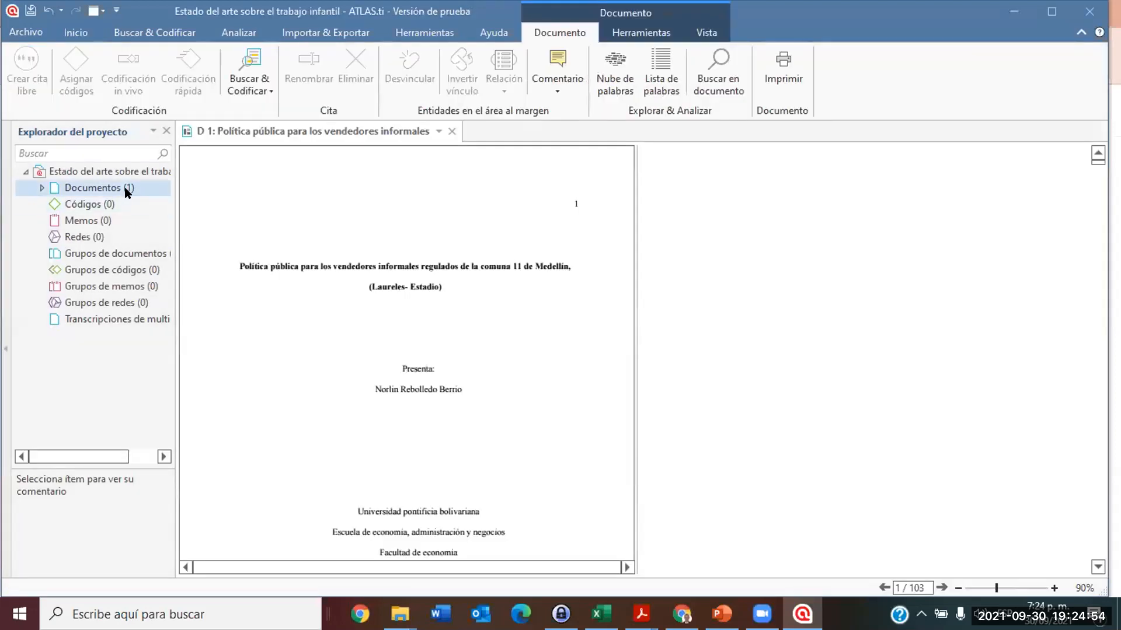
scroll(485, 368, "down", 15)
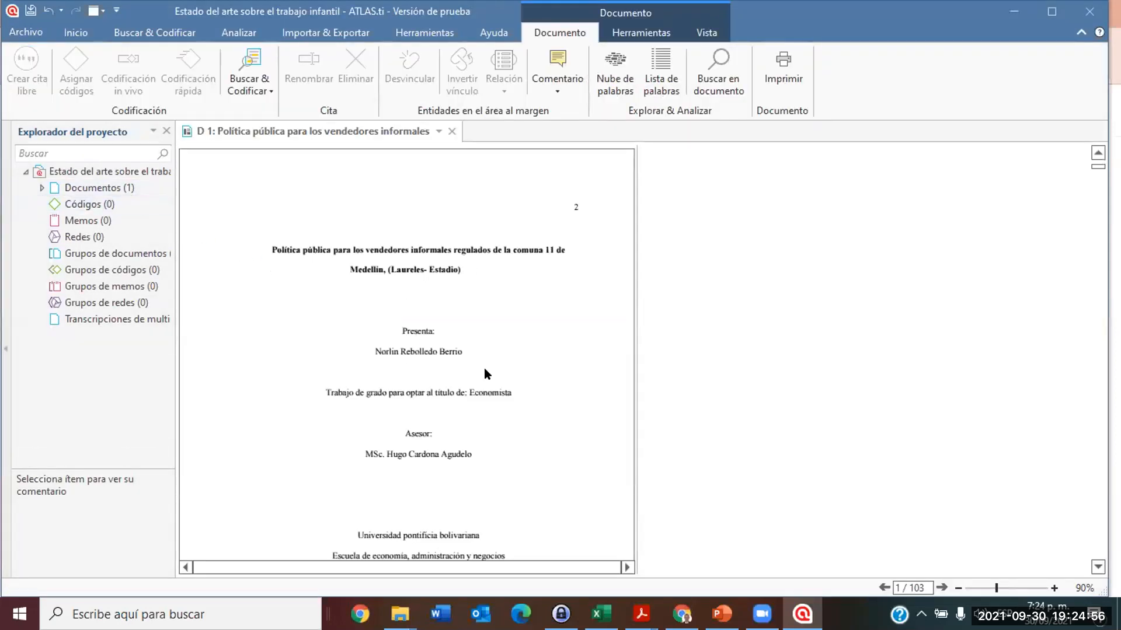
scroll(485, 369, "down", 15)
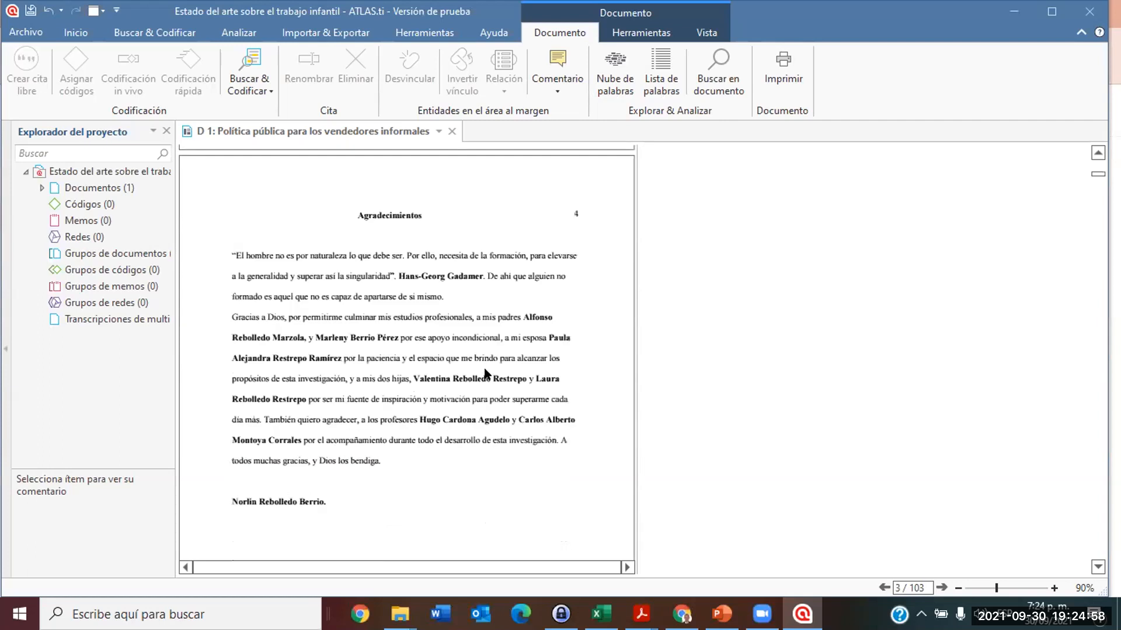
Browse the acknowledgements and table of contents of the open PDF, return towards its beginning, and close the document.
scroll(485, 370, "down", 8)
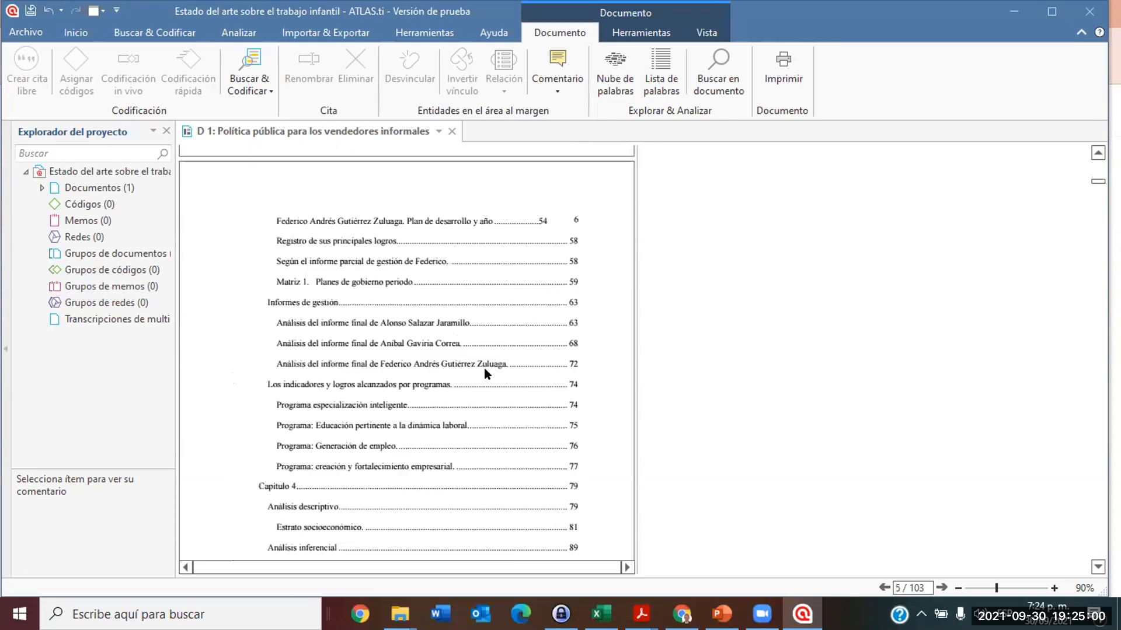
scroll(485, 370, "up", 8)
scroll(485, 369, "up", 20)
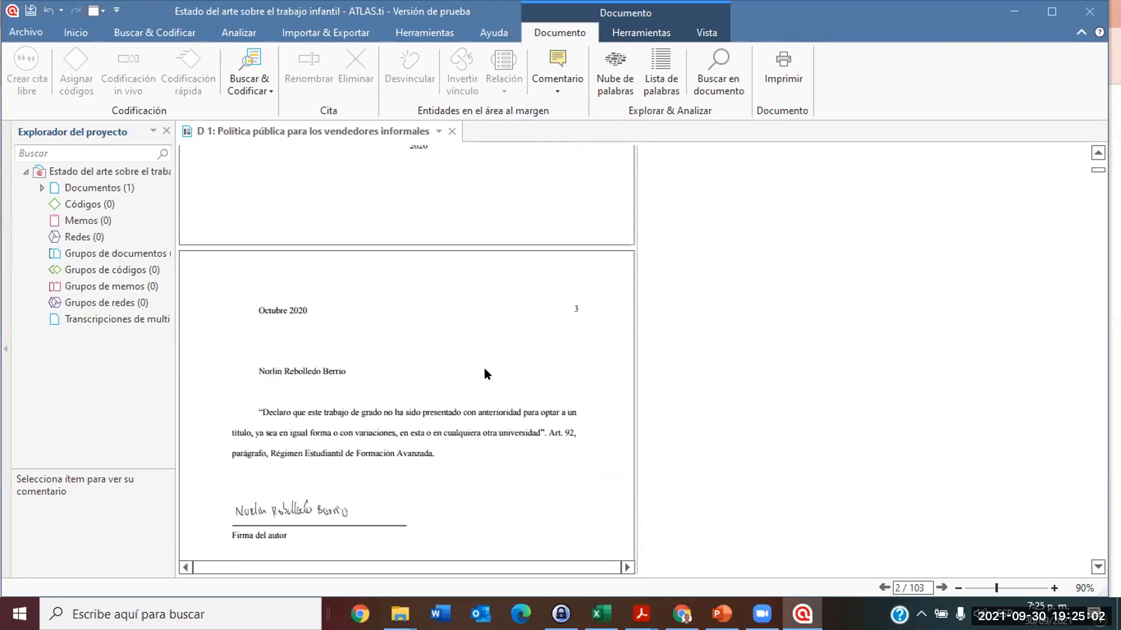
left_click(452, 131)
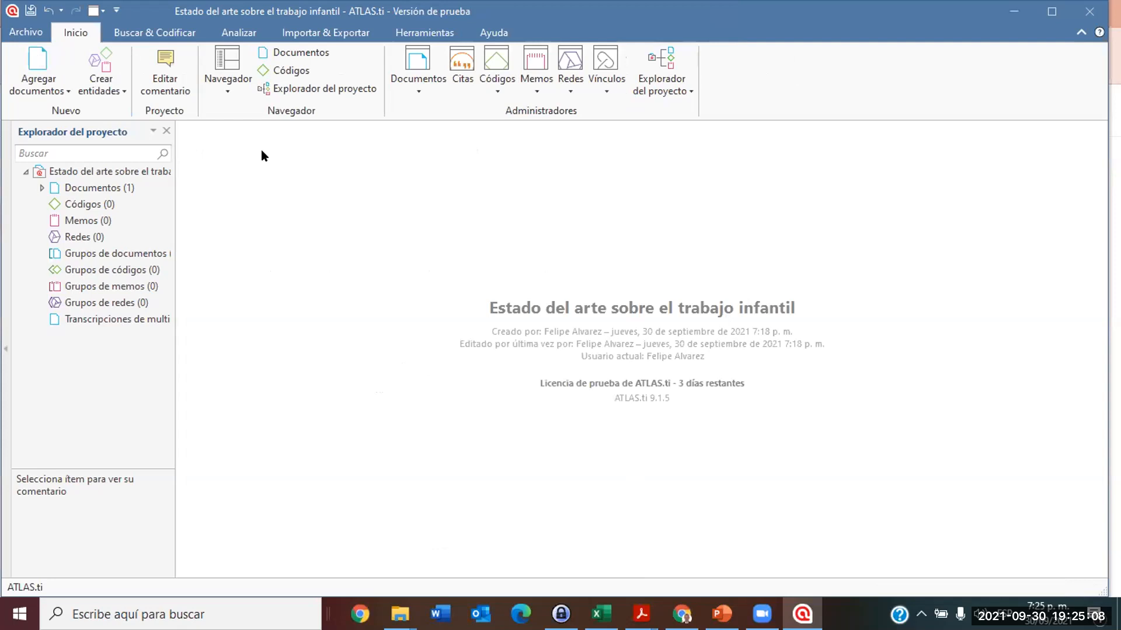
Expand the project's document list and reopen "Política pública para los vendedores informales", adjusting the project explorer's width to read the full title.
left_click(41, 187)
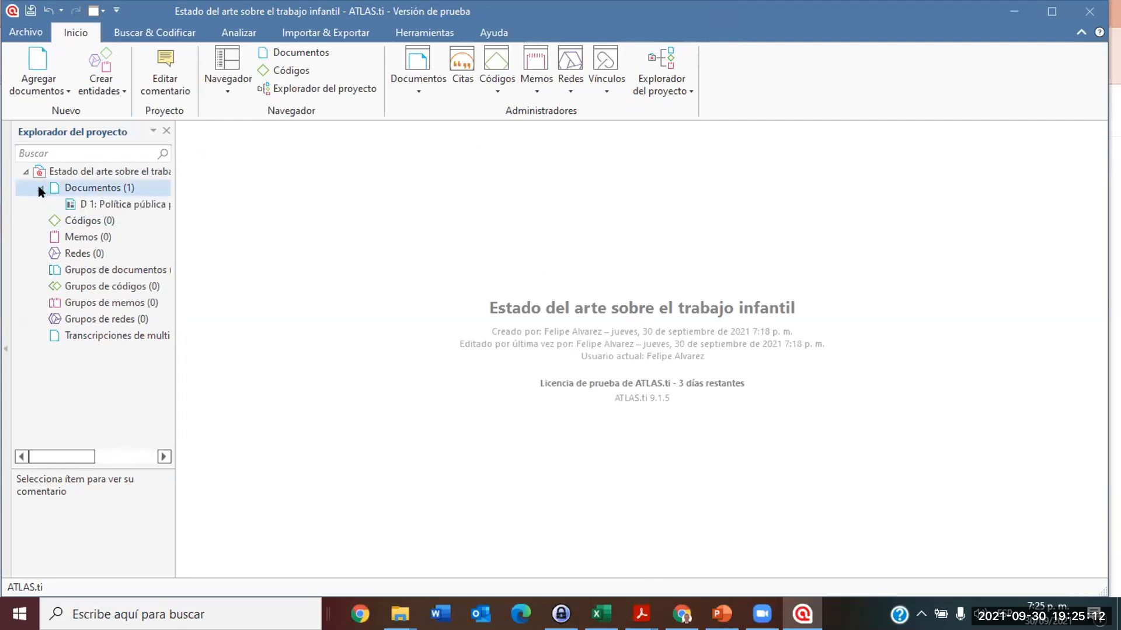
left_click_drag(175, 229, 376, 243)
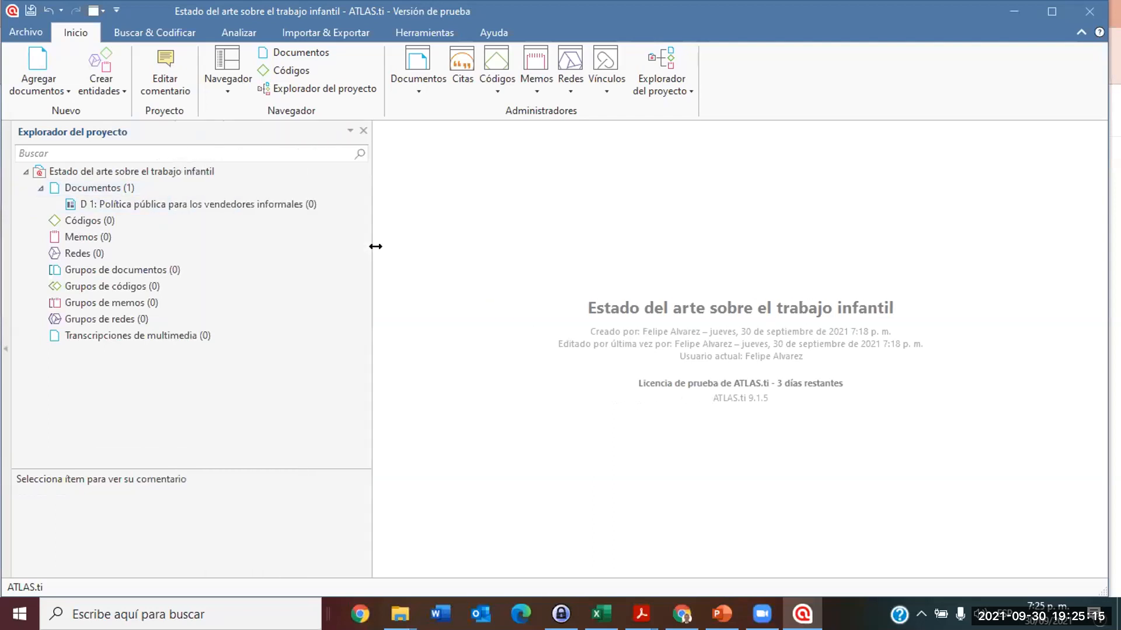
double_click(188, 203)
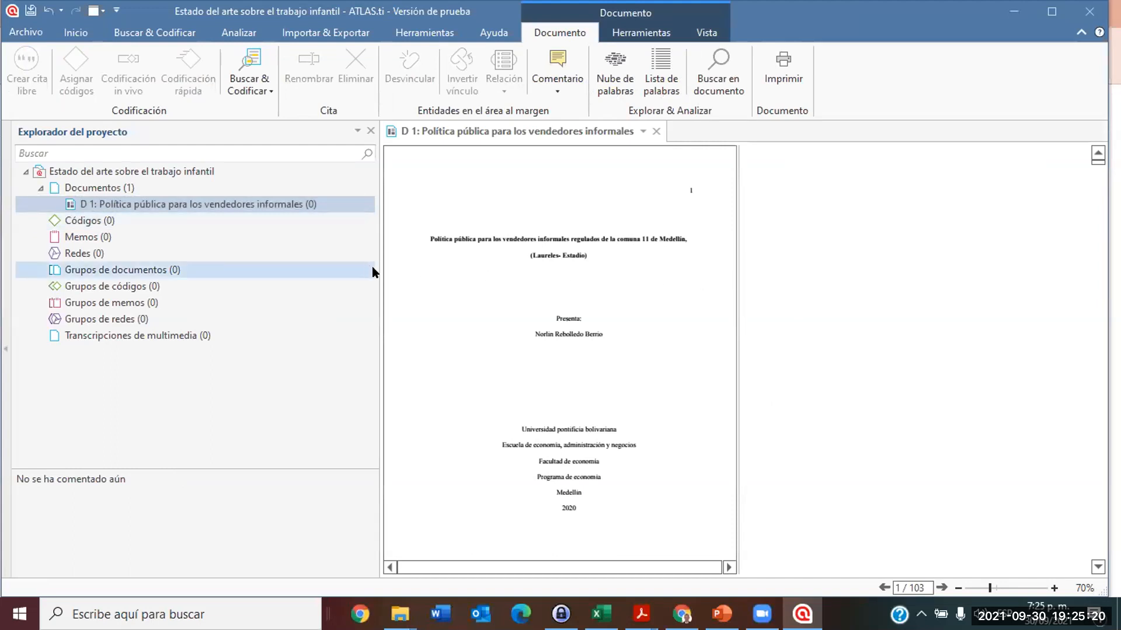
left_click_drag(375, 272, 199, 350)
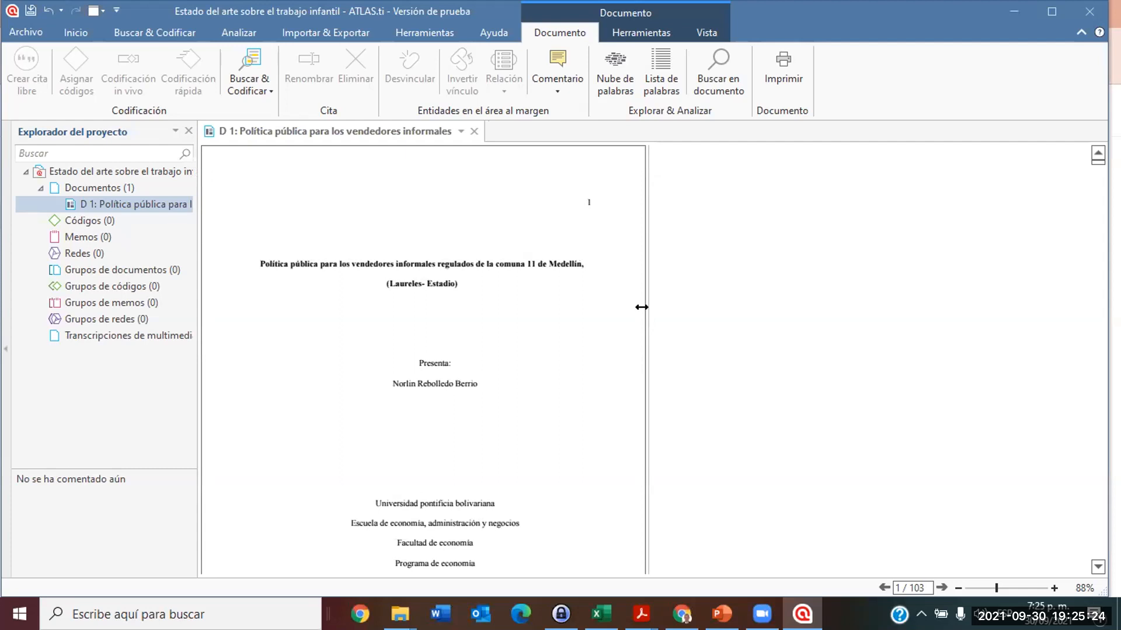
Enlarge and reduce the page width of the open PDF to compare its display sizes, and close the document.
left_click_drag(641, 307, 973, 406)
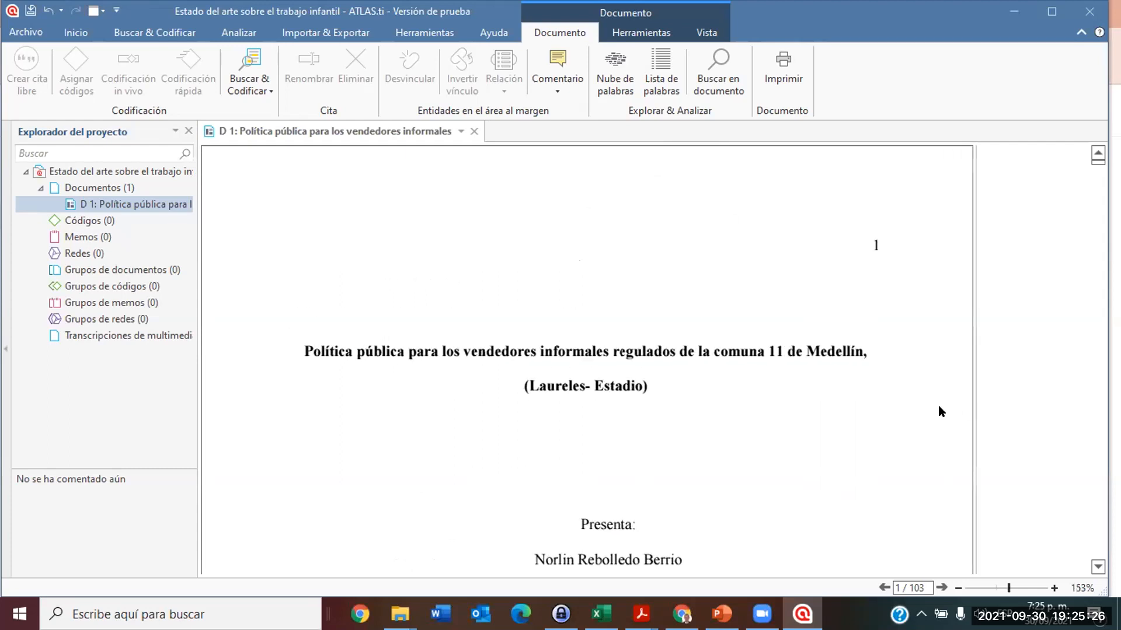
scroll(818, 474, "down", 5)
left_click_drag(971, 367, 580, 361)
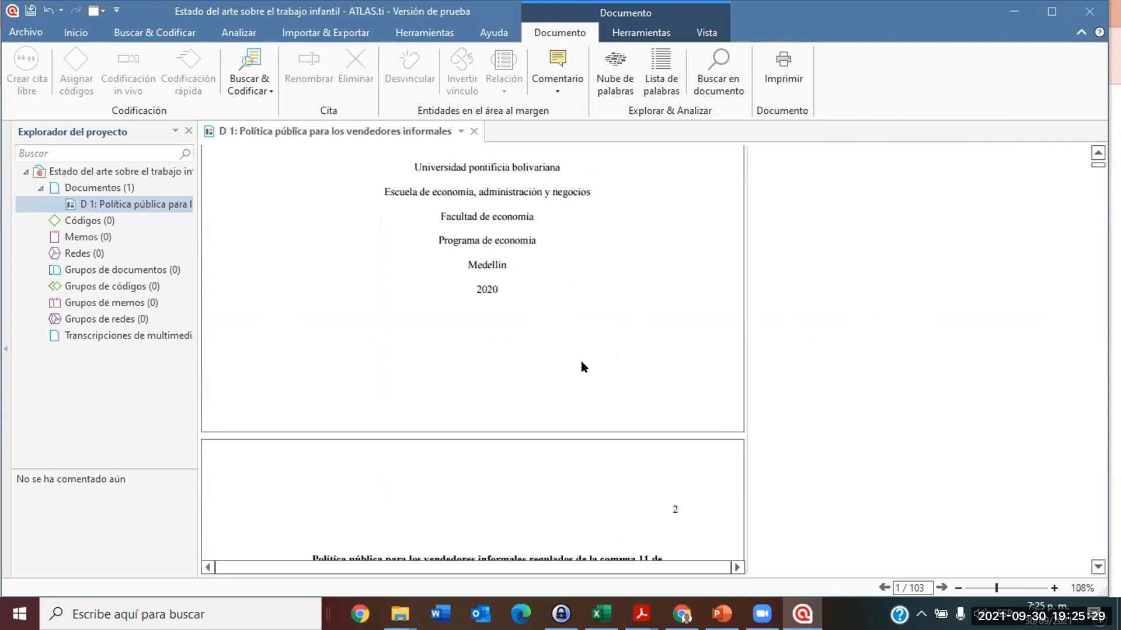
left_click(466, 132)
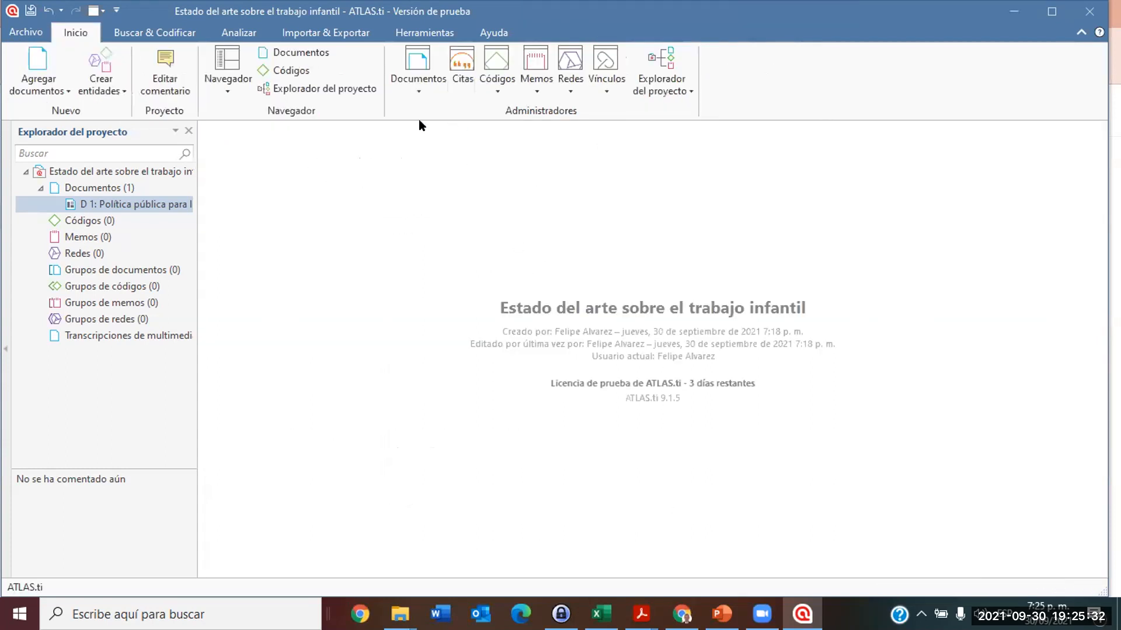
left_click(66, 91)
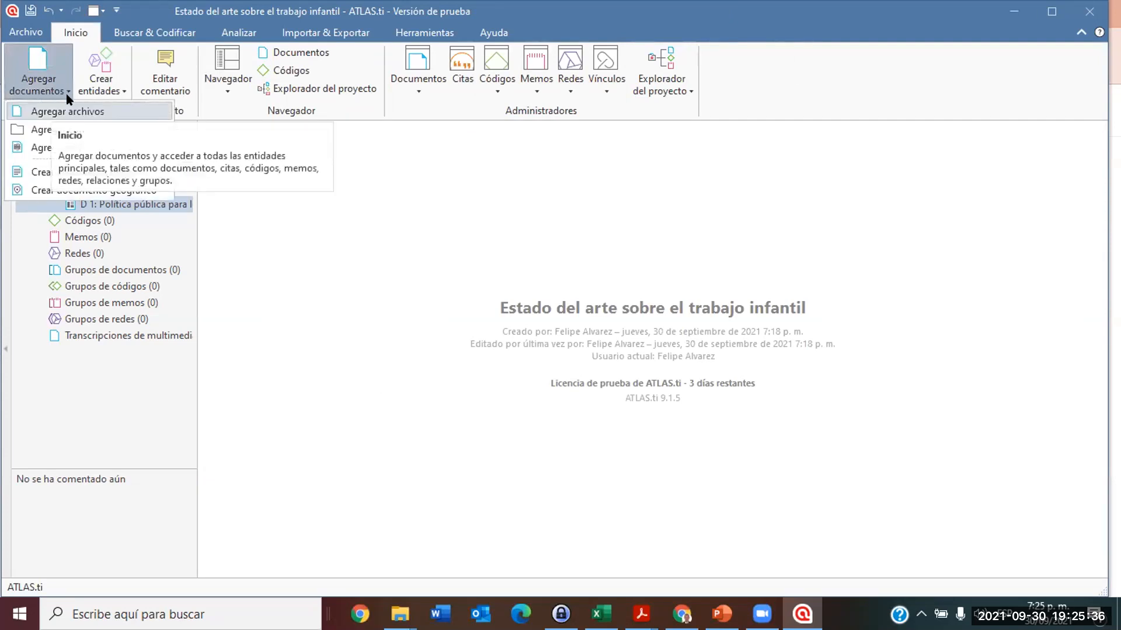
left_click(52, 129)
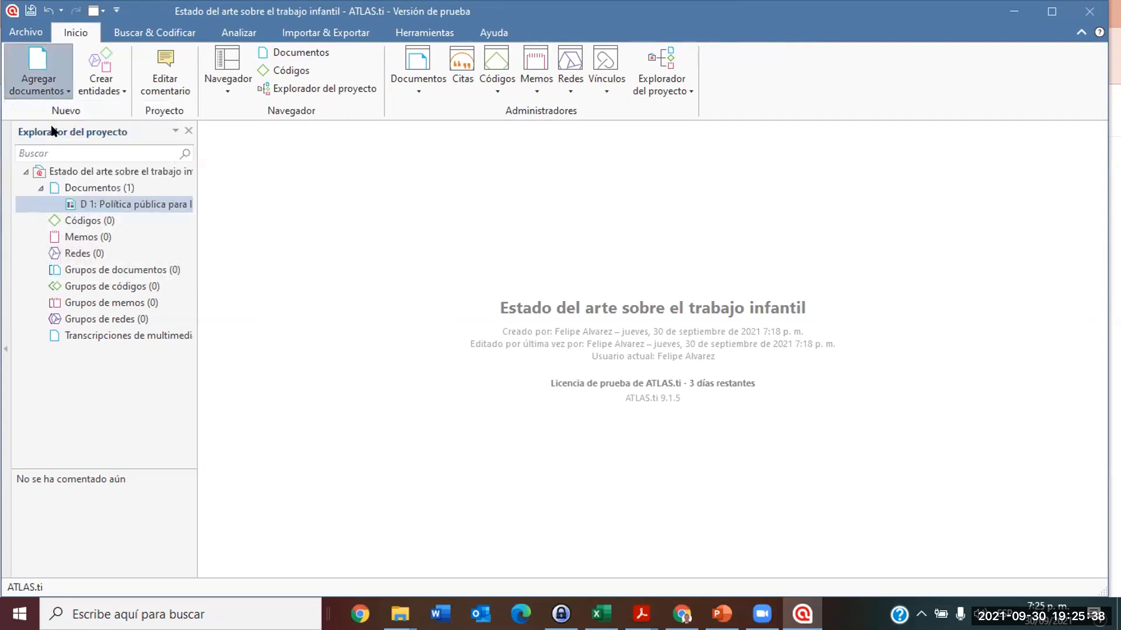
left_click(913, 84)
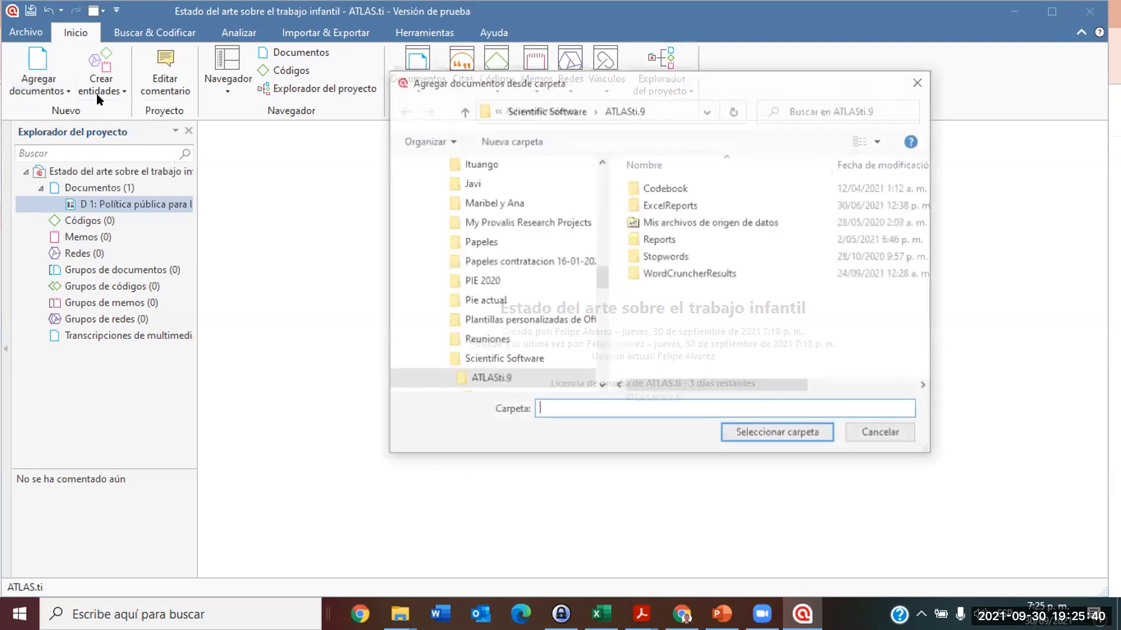
Add all the contents of the "Articulos" folder on the Escritorio to the project as documents.
left_click(65, 87)
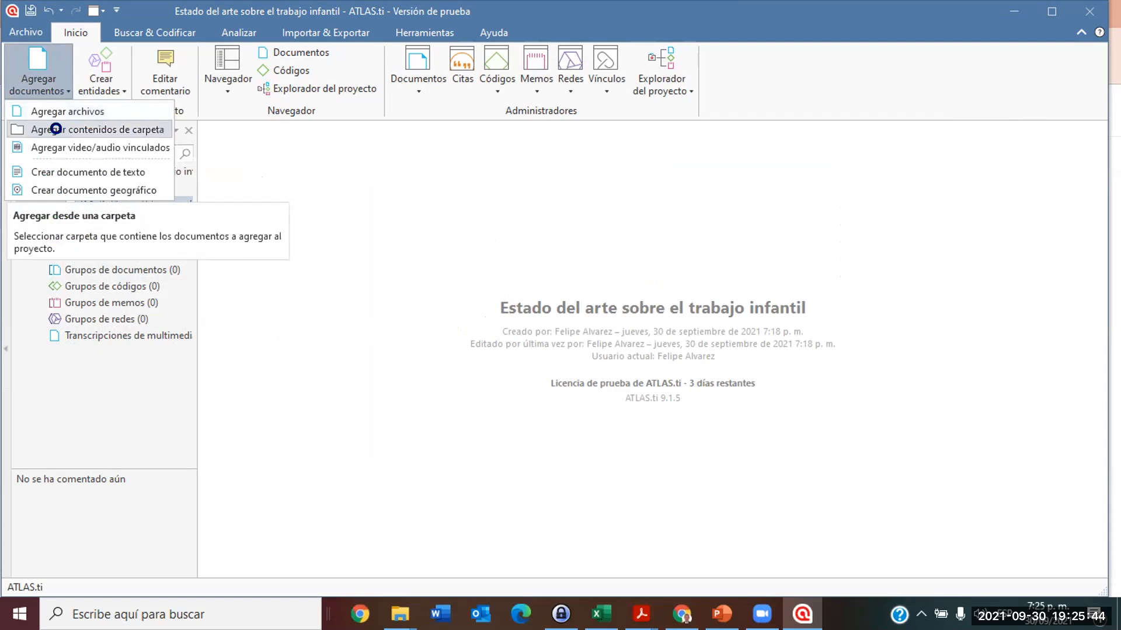
left_click(114, 132)
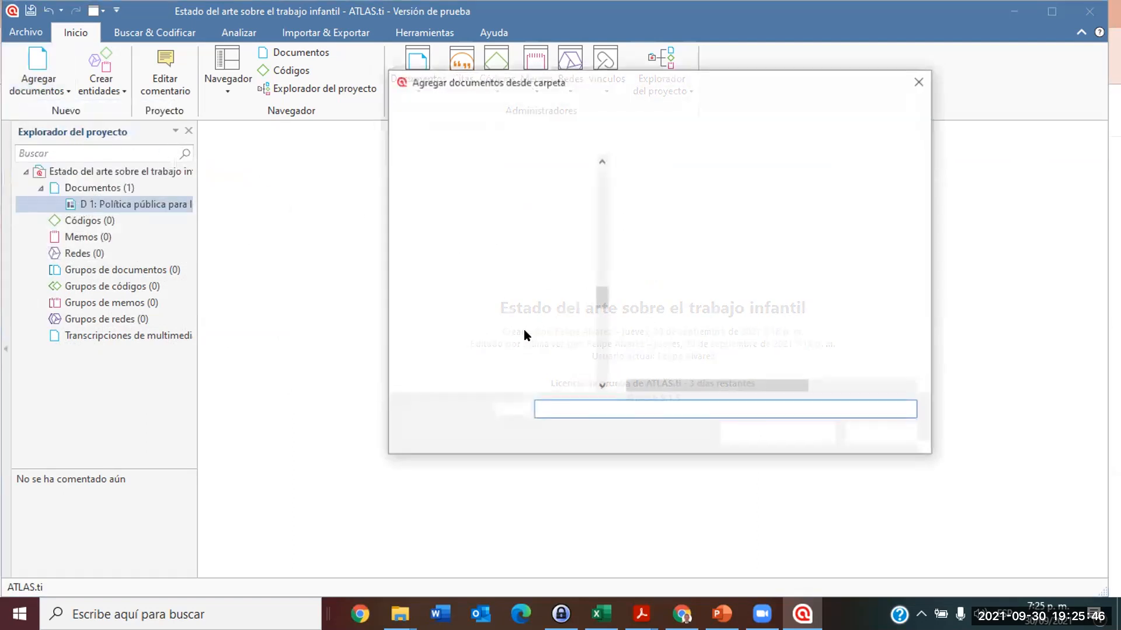
left_click(489, 361)
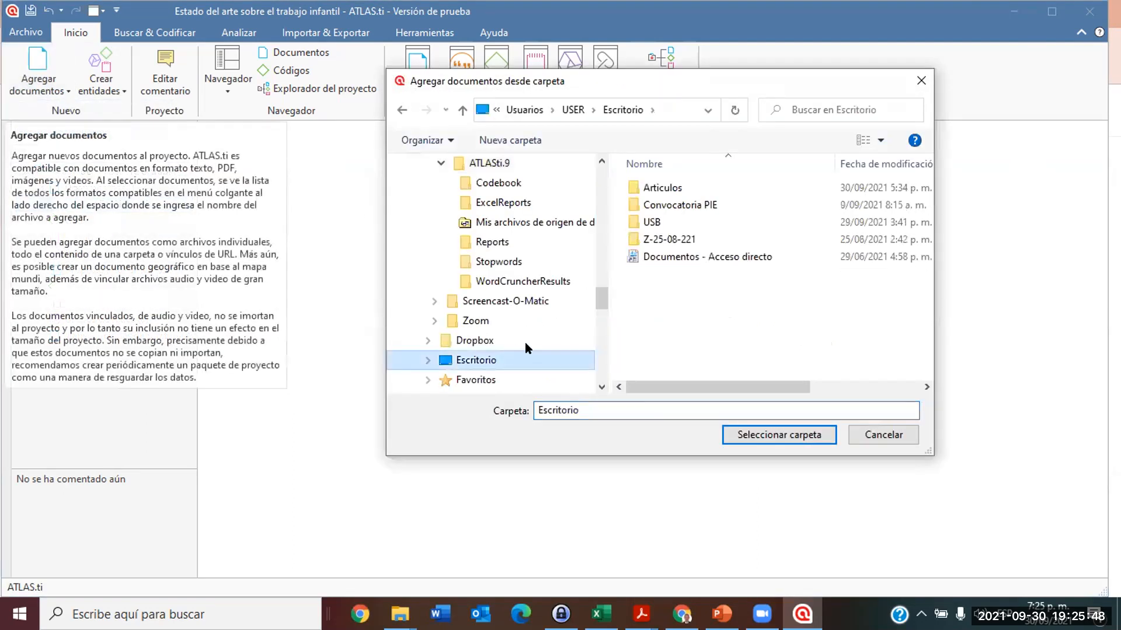
left_click(665, 190)
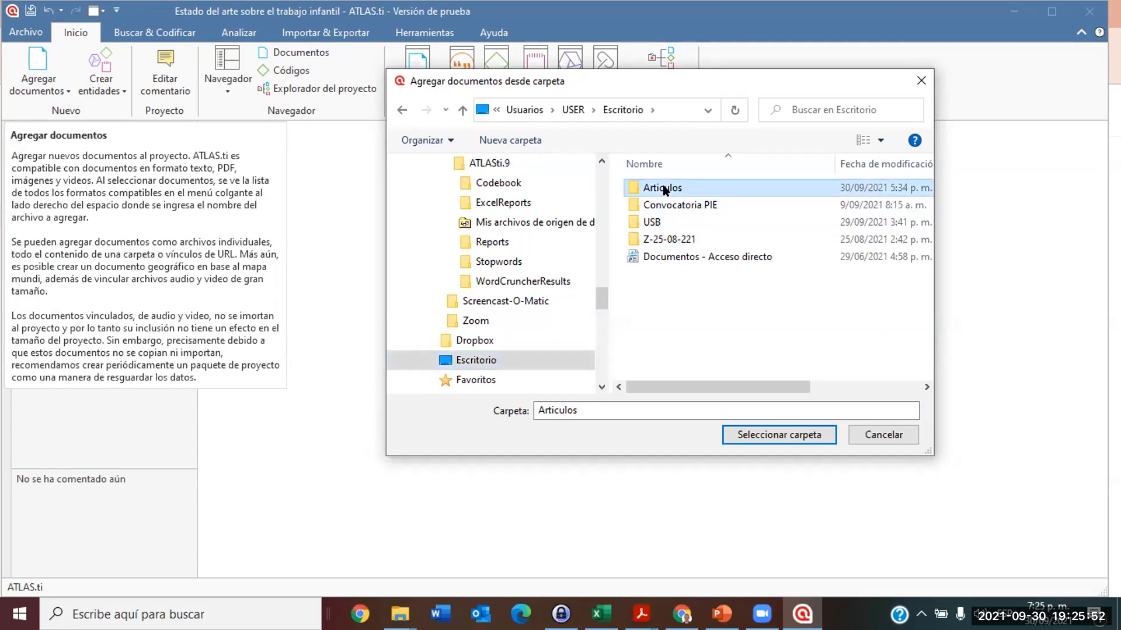
left_click(750, 437)
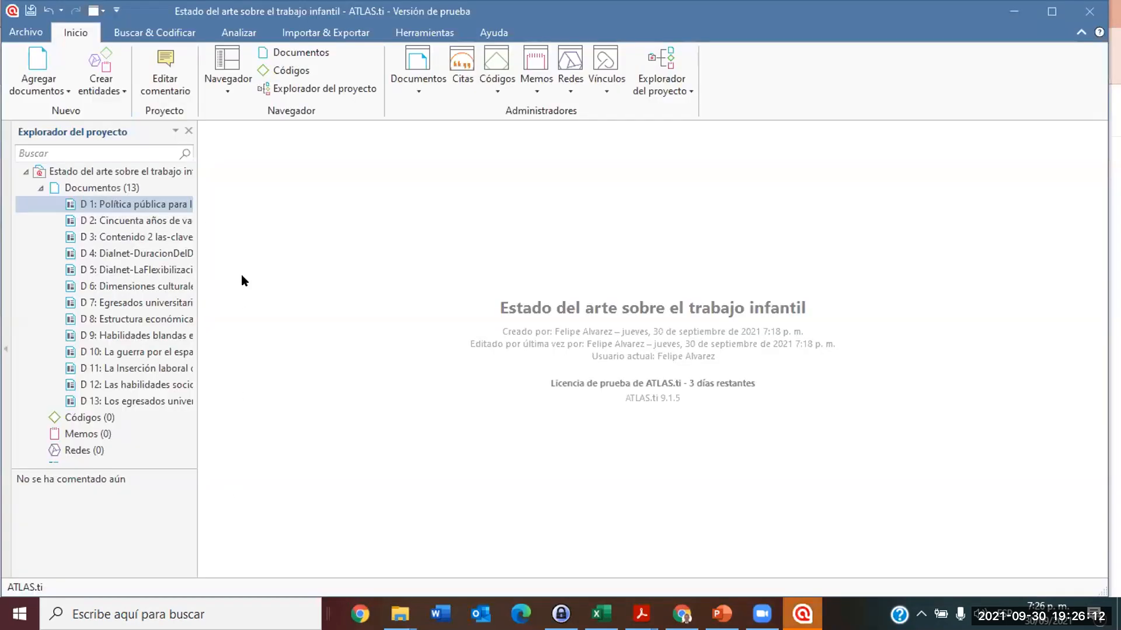
Open and close documents D 2, D 7 and D 10 one after another to check the added articles, and collapse the document list.
left_click_drag(196, 214, 263, 217)
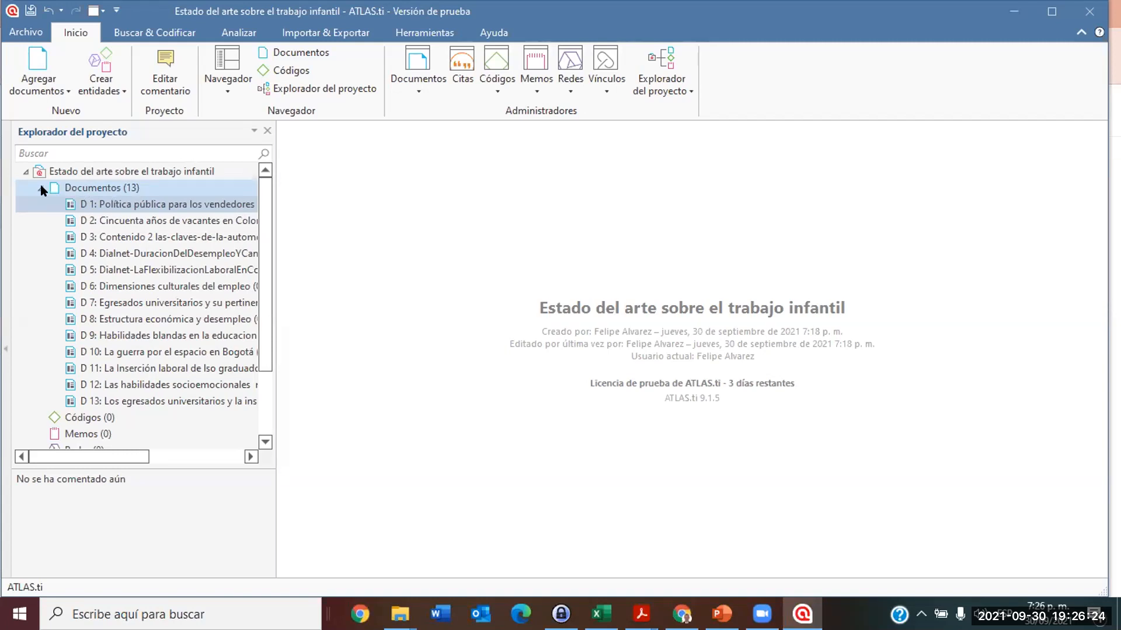
left_click(178, 222)
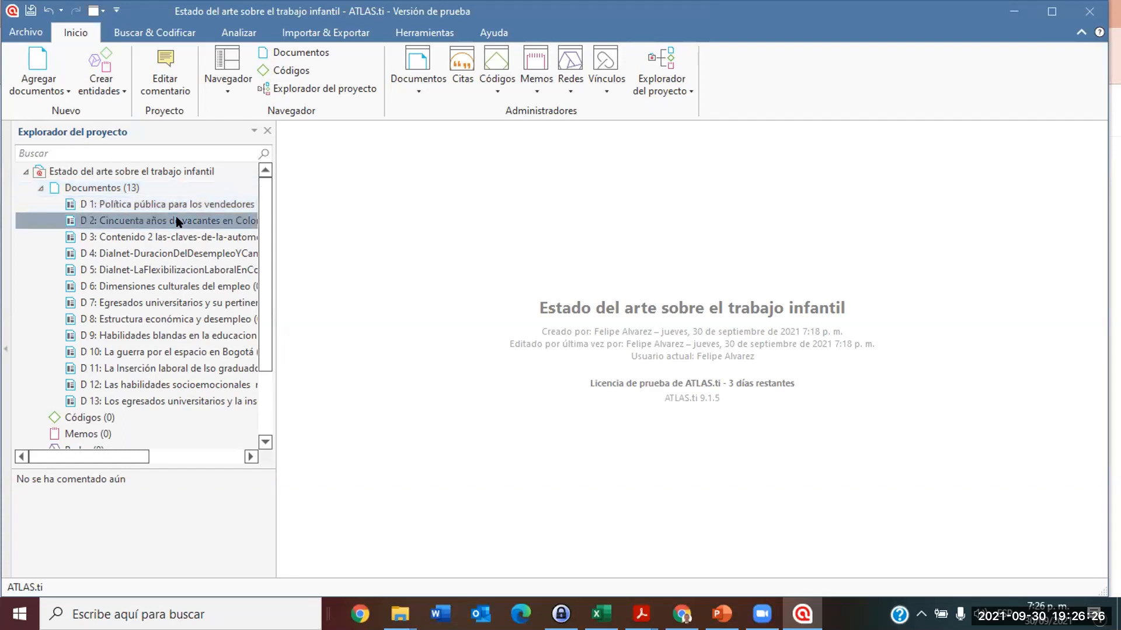
double_click(178, 222)
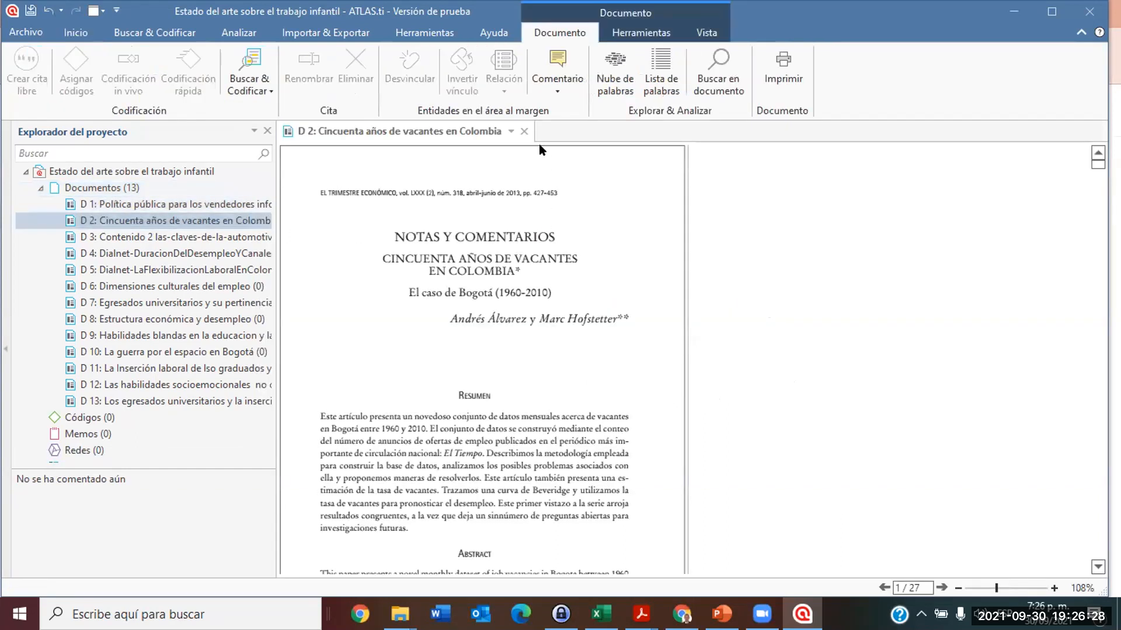
left_click(525, 132)
left_click(192, 303)
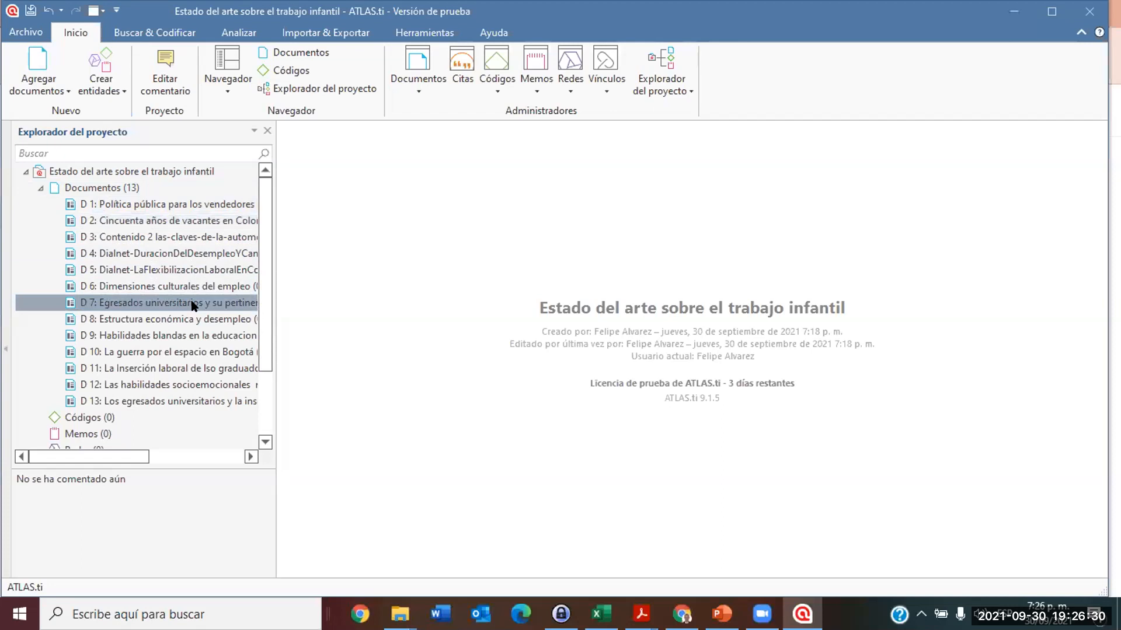
double_click(193, 303)
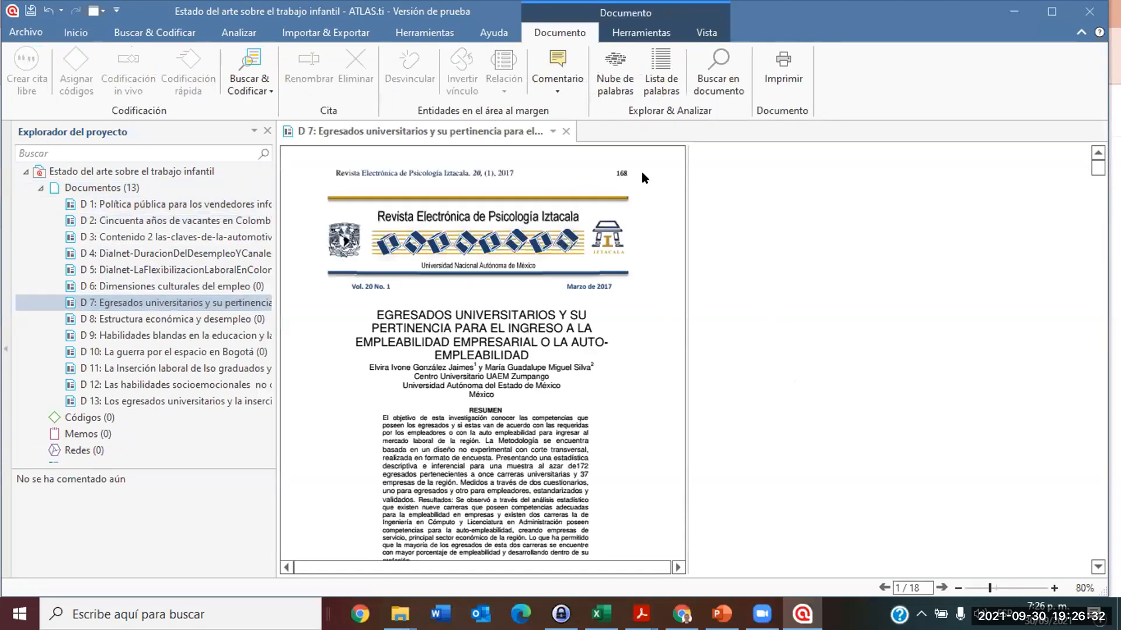
left_click(566, 131)
left_click(186, 352)
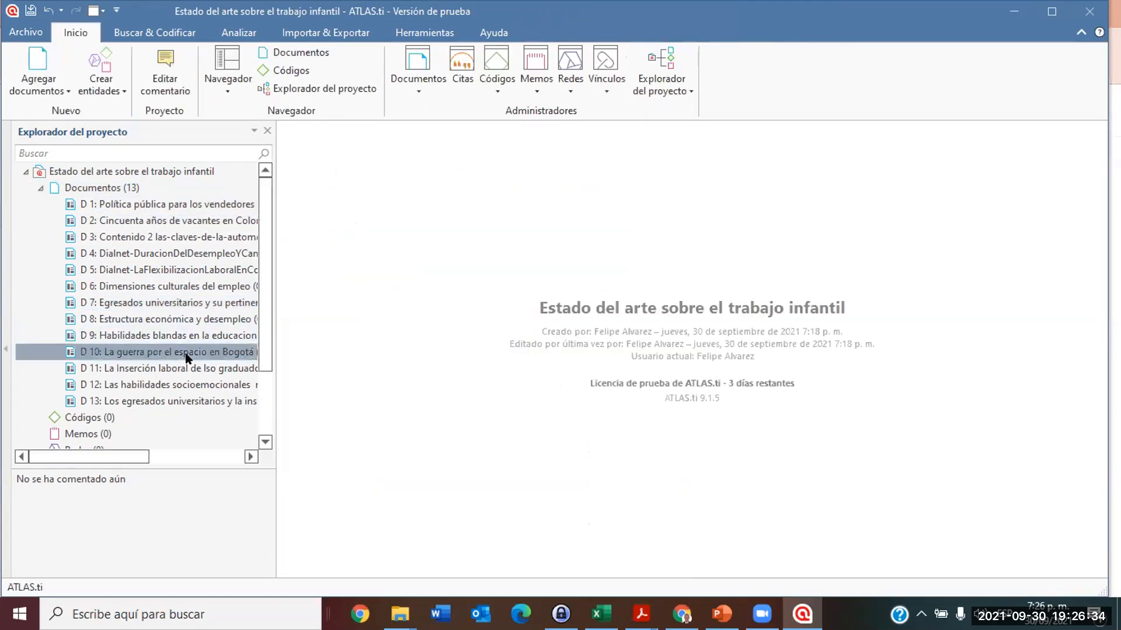
double_click(187, 352)
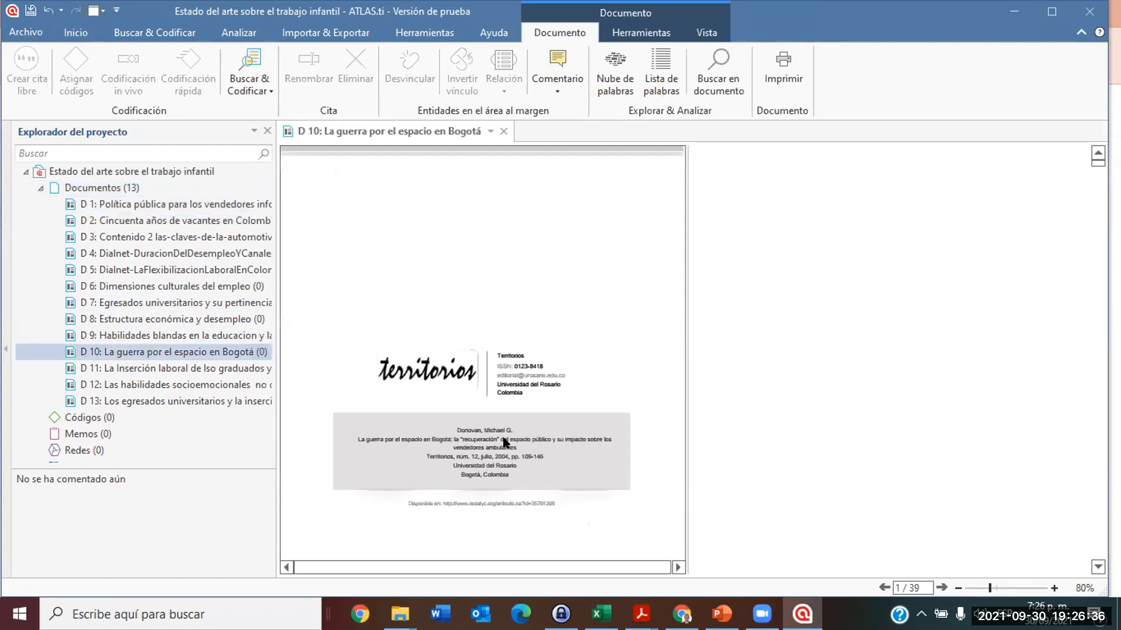
scroll(541, 251, "down", 2)
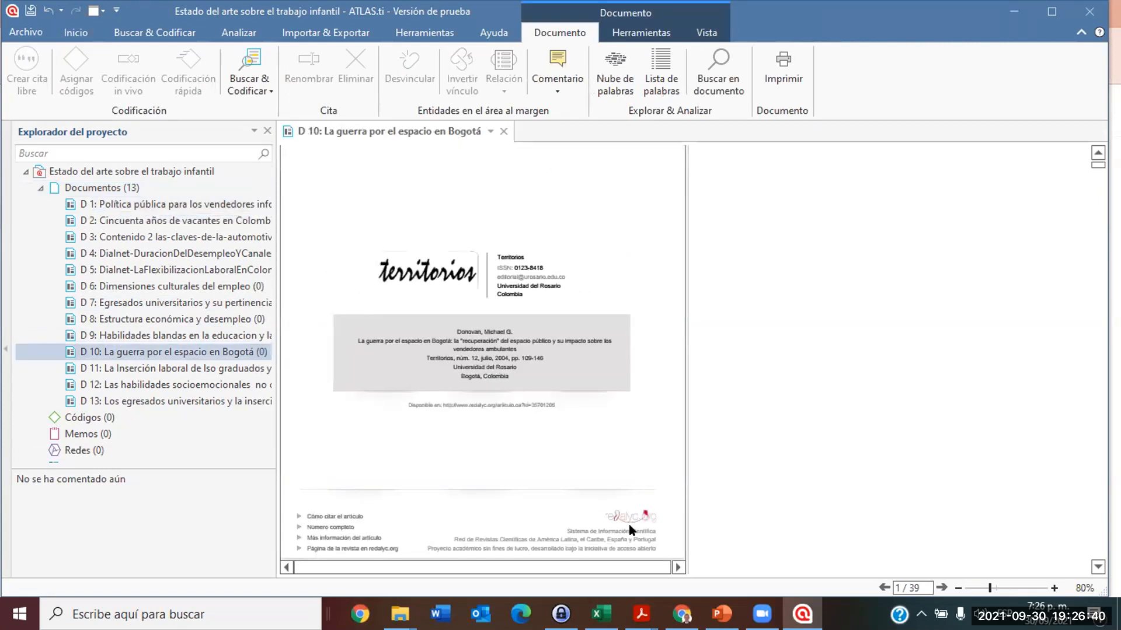
left_click(503, 131)
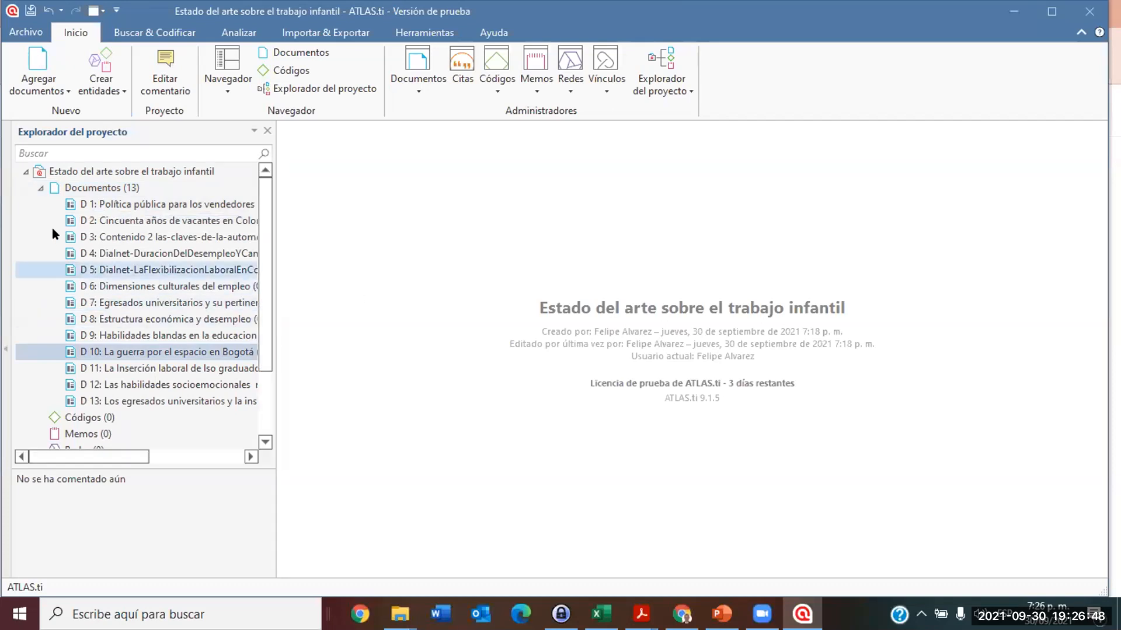
left_click(33, 187)
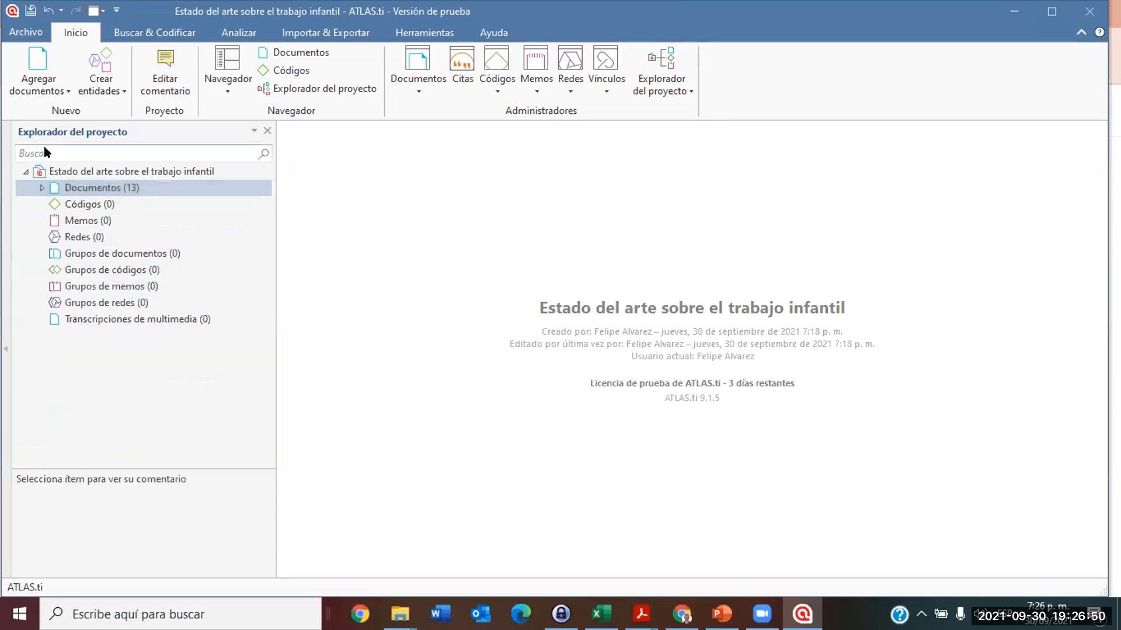
Add the video "Herramienta para realimentar y calificar fácilmente" from the Escritorio to the project as a linked multimedia document.
left_click(55, 87)
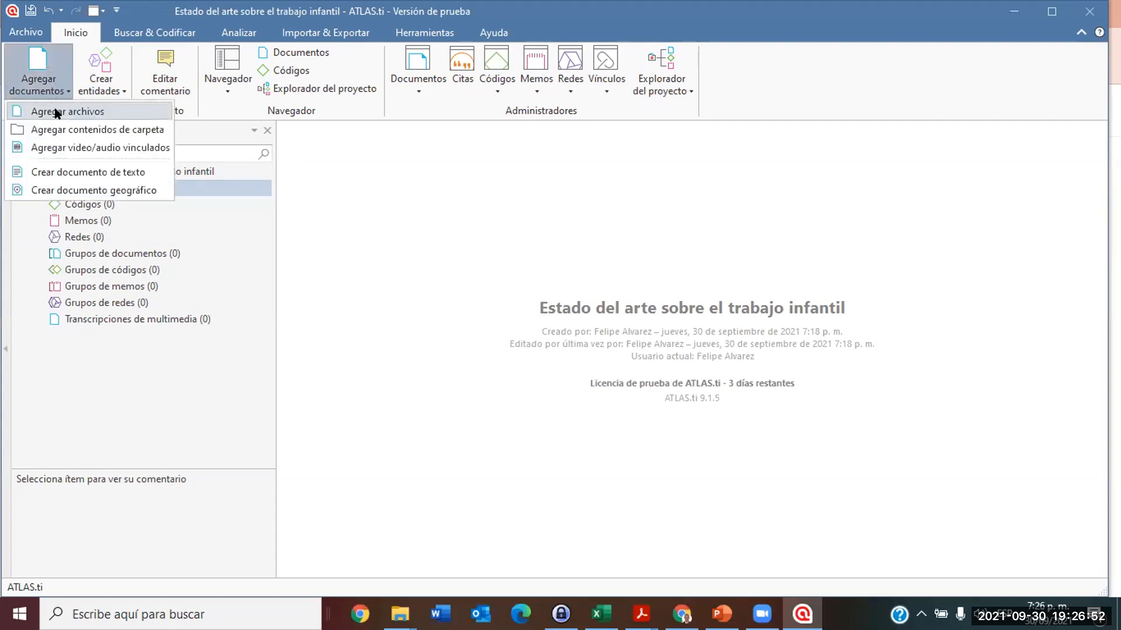
left_click(58, 148)
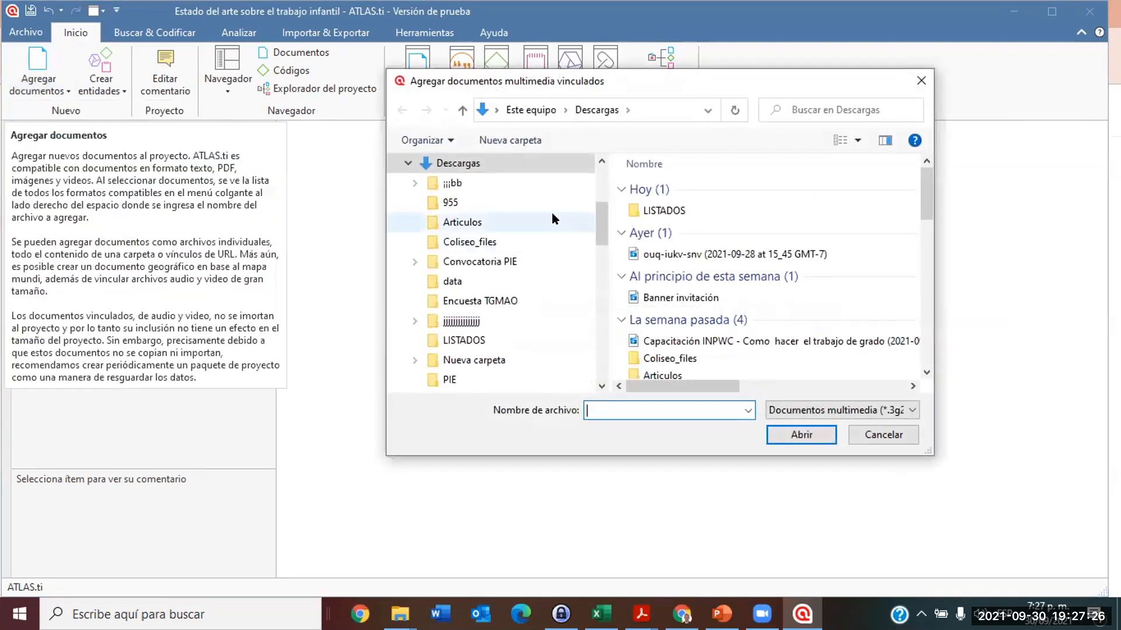
scroll(528, 225, "down", 2)
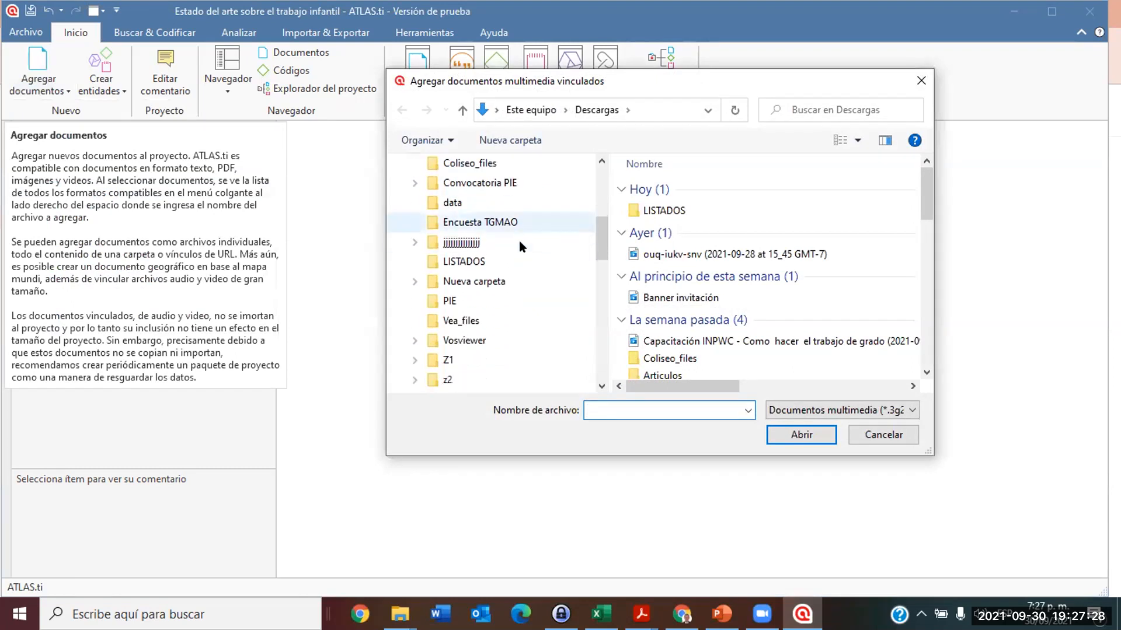
scroll(519, 240, "up", 4)
left_click(454, 169)
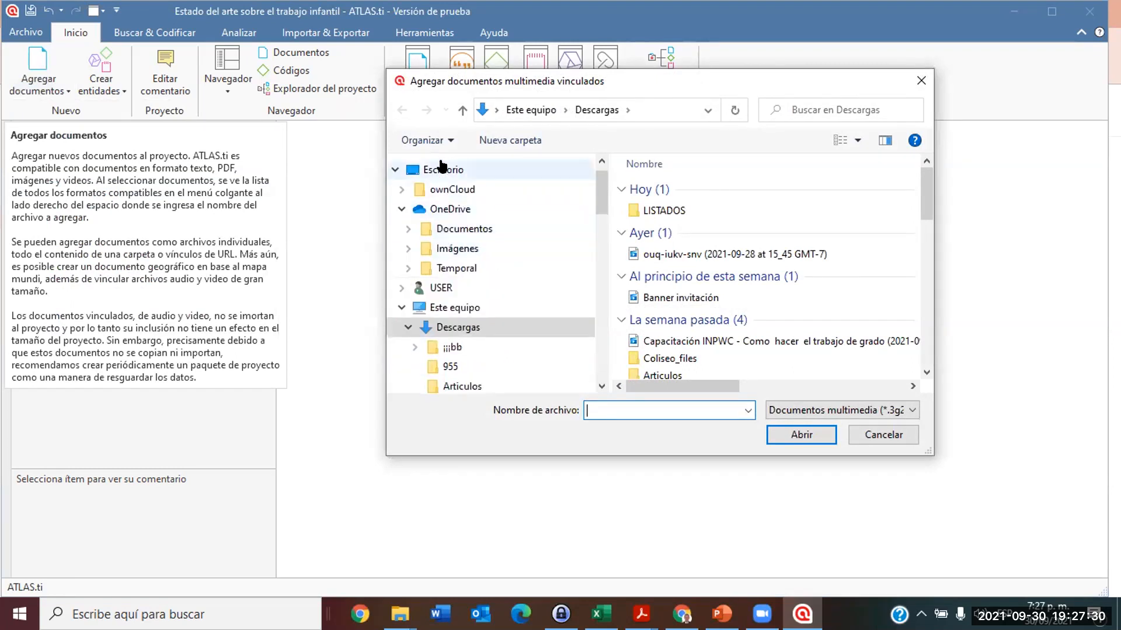
scroll(762, 253, "down", 5)
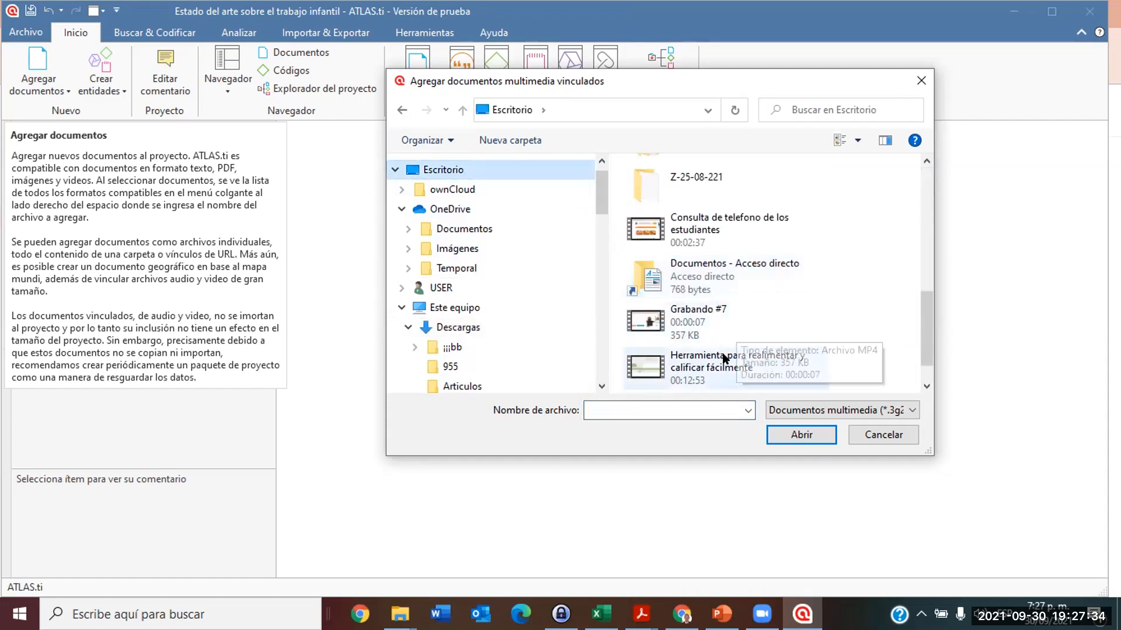
left_click(730, 372)
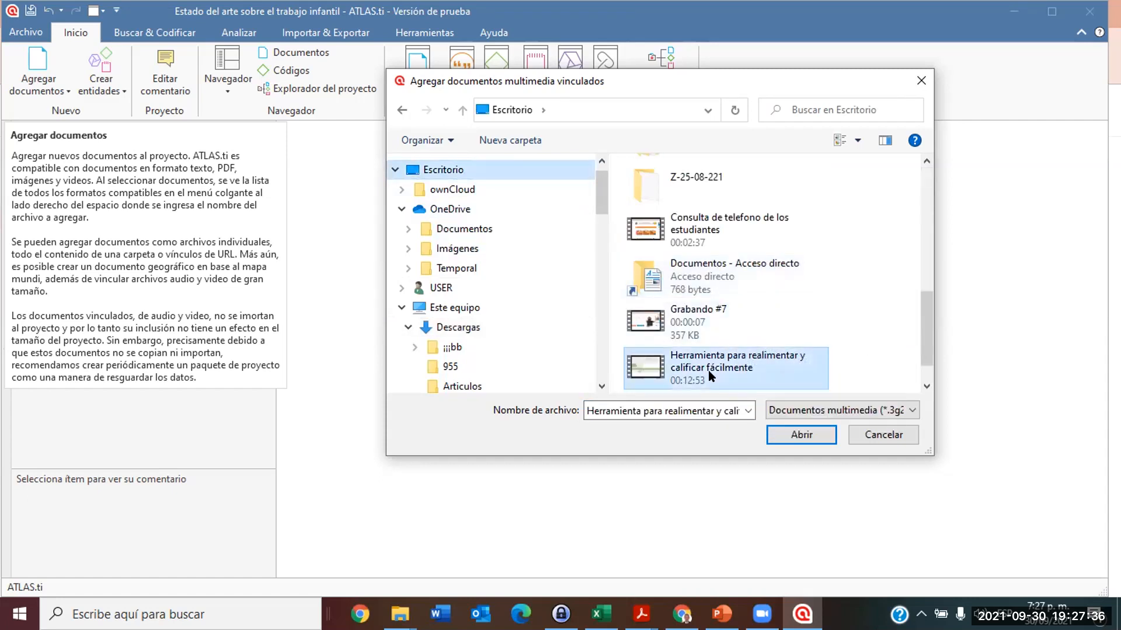
left_click(808, 433)
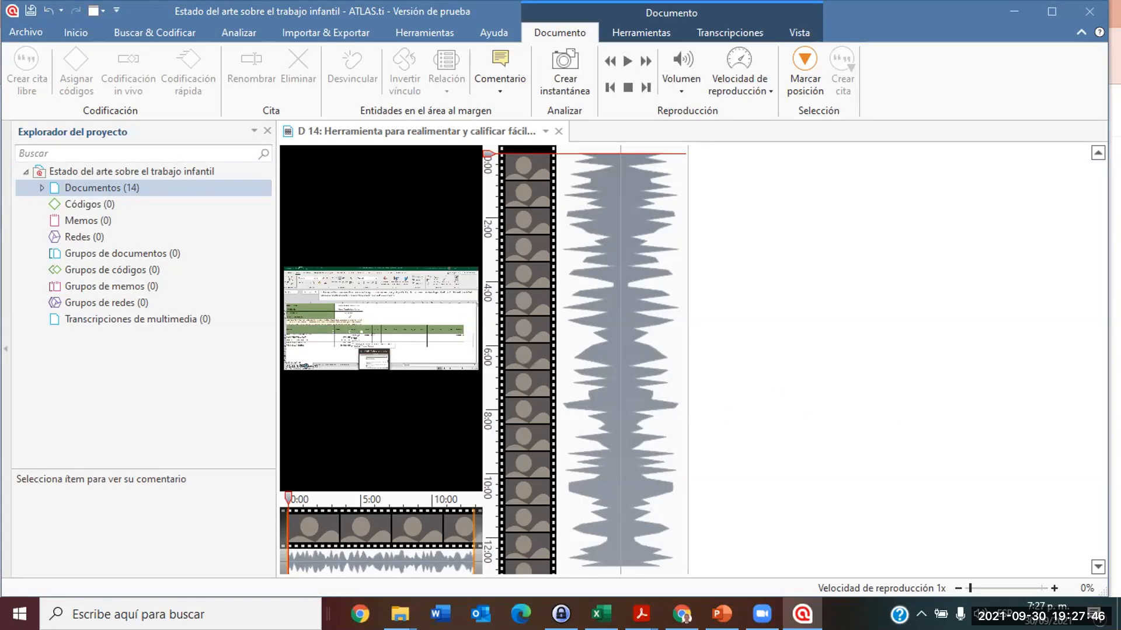
Play the linked video D 14 briefly and pause it.
left_click(376, 472)
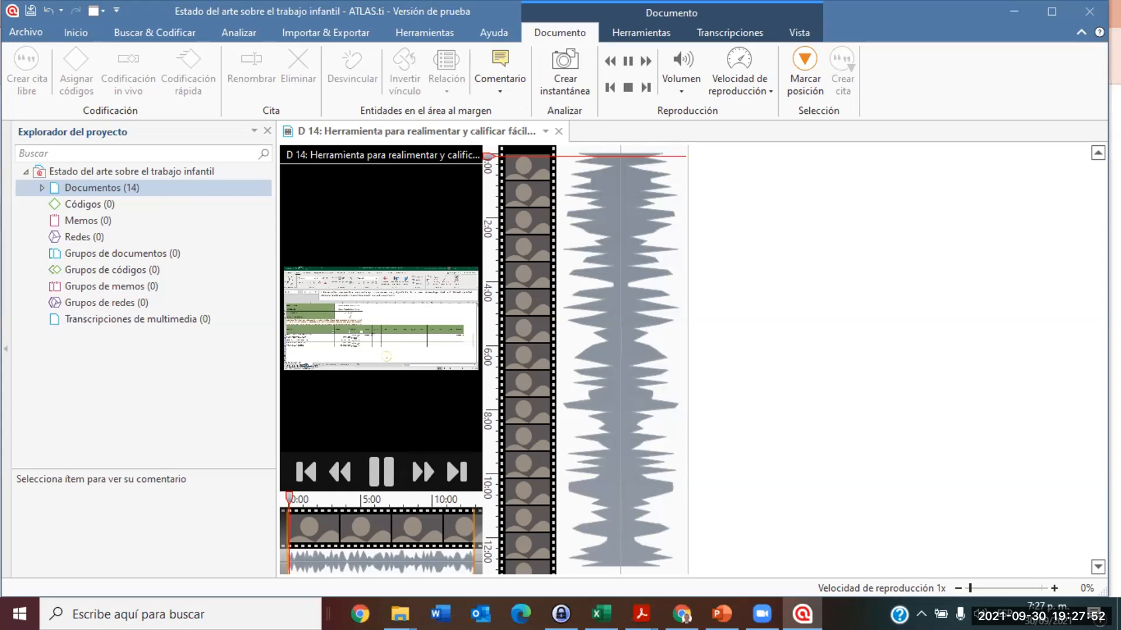
left_click(378, 470)
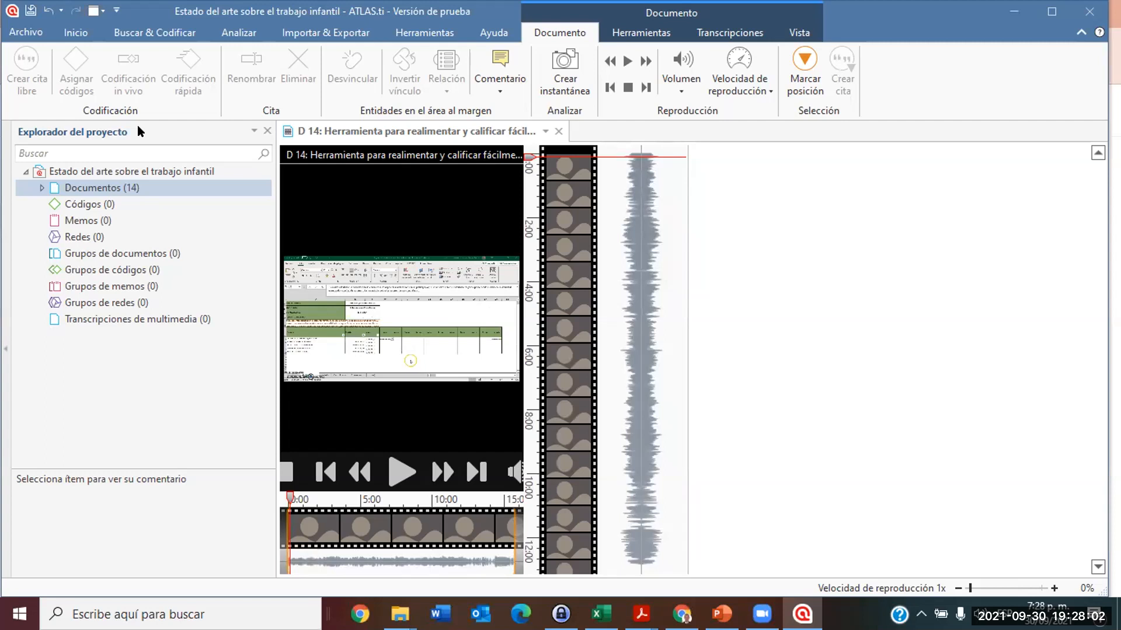
Look through the expanded document list, and close the video document and the project explorer.
left_click(41, 188)
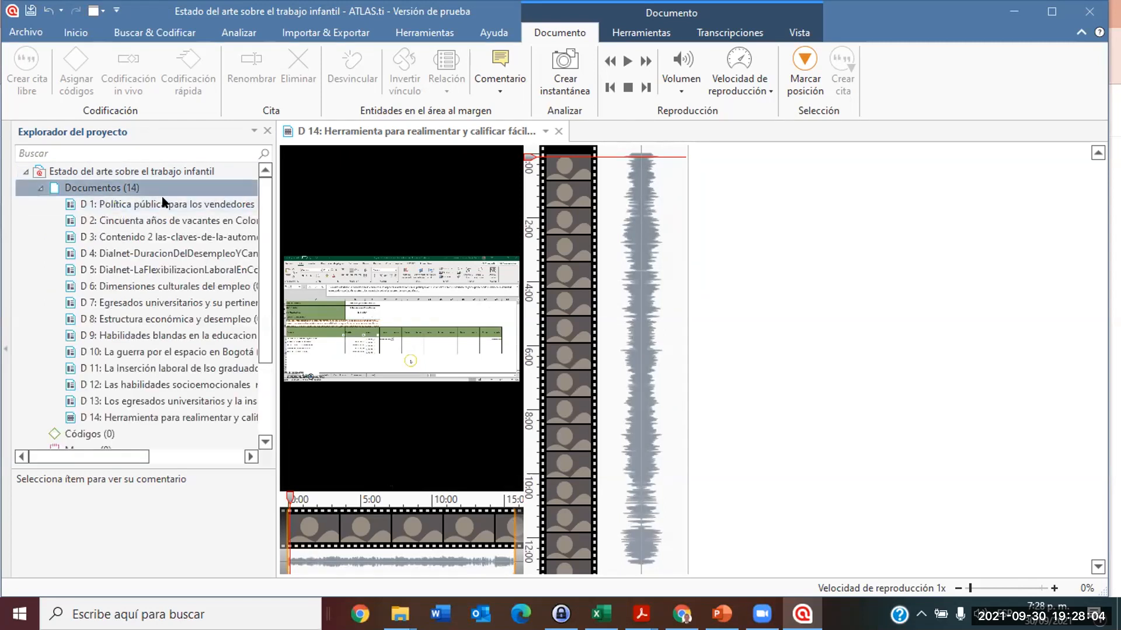
left_click_drag(264, 248, 261, 342)
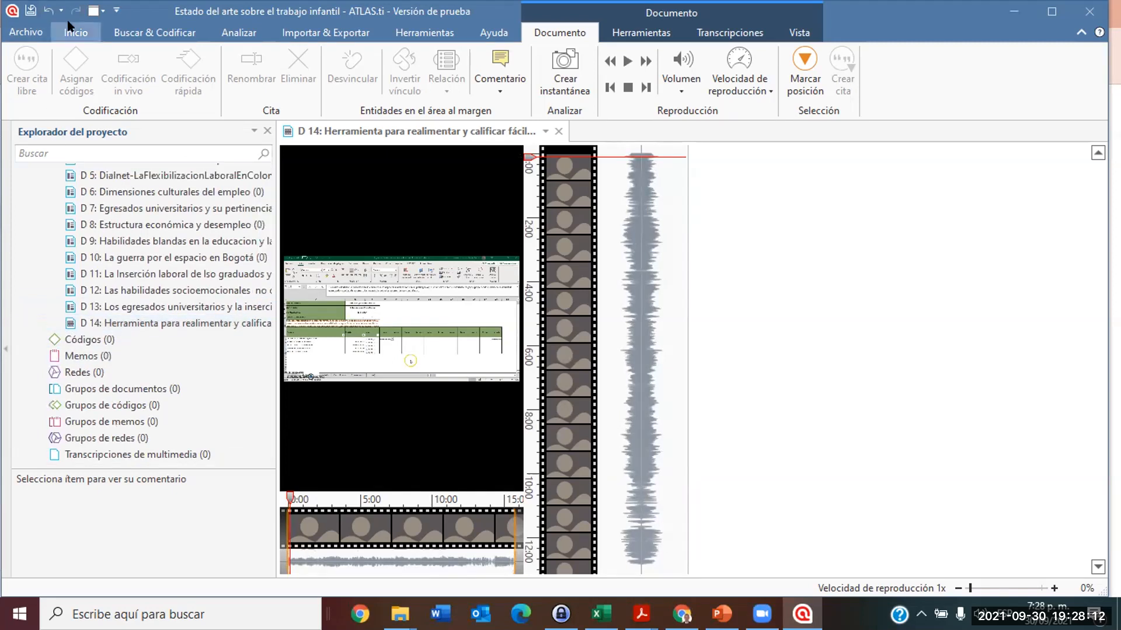
scroll(59, 222, "up", 3)
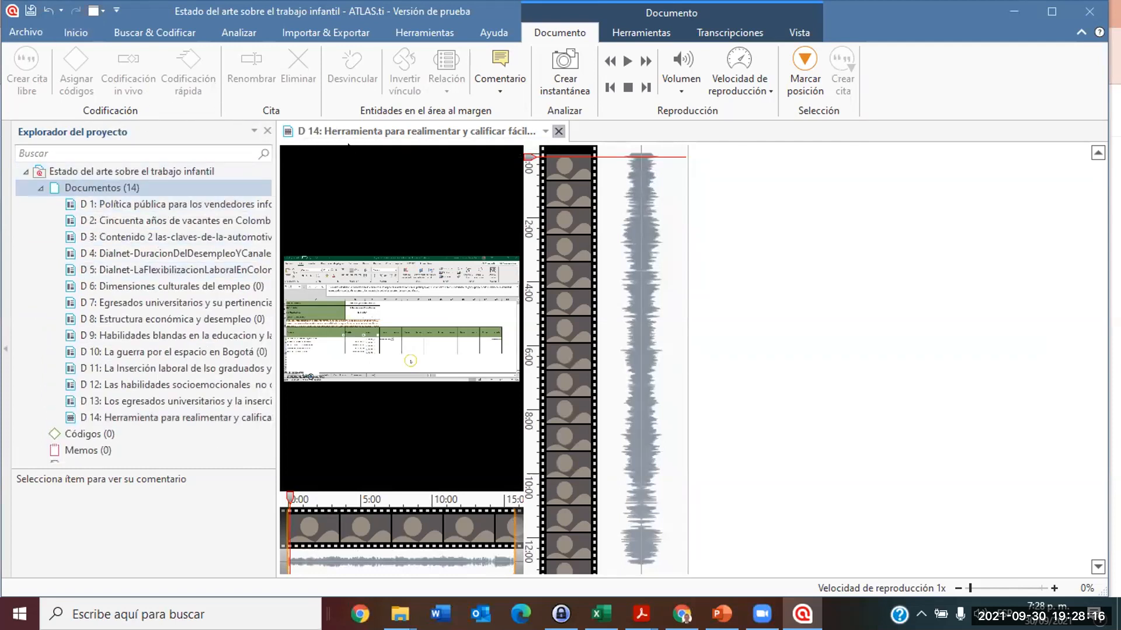
left_click(558, 133)
left_click(267, 131)
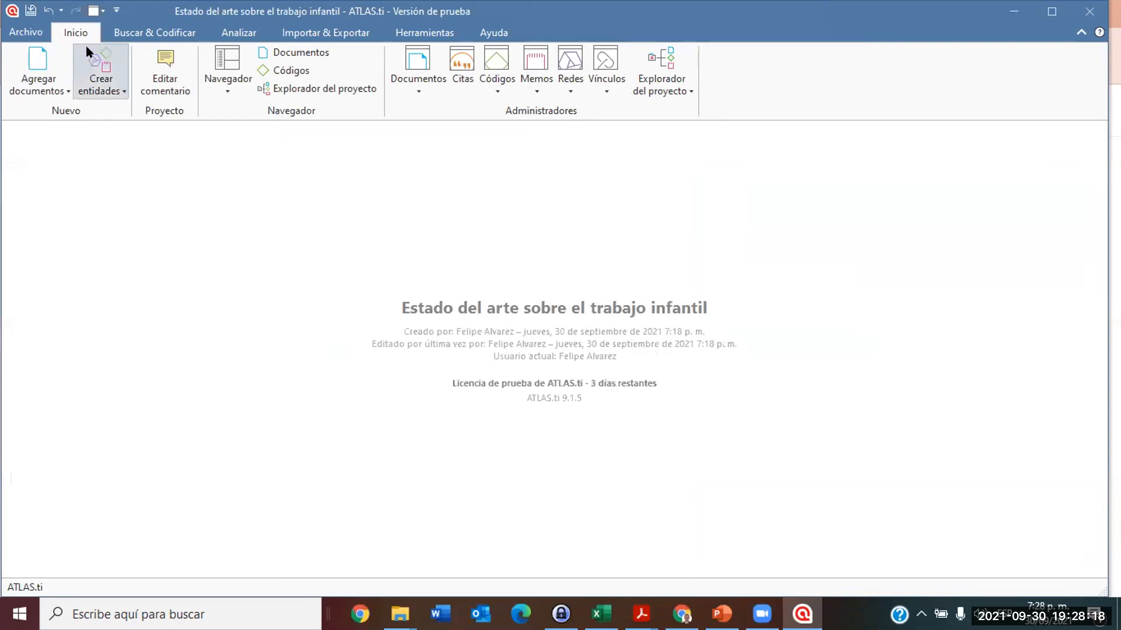
Create a new text document in the project and insert the current date and time.
left_click(68, 91)
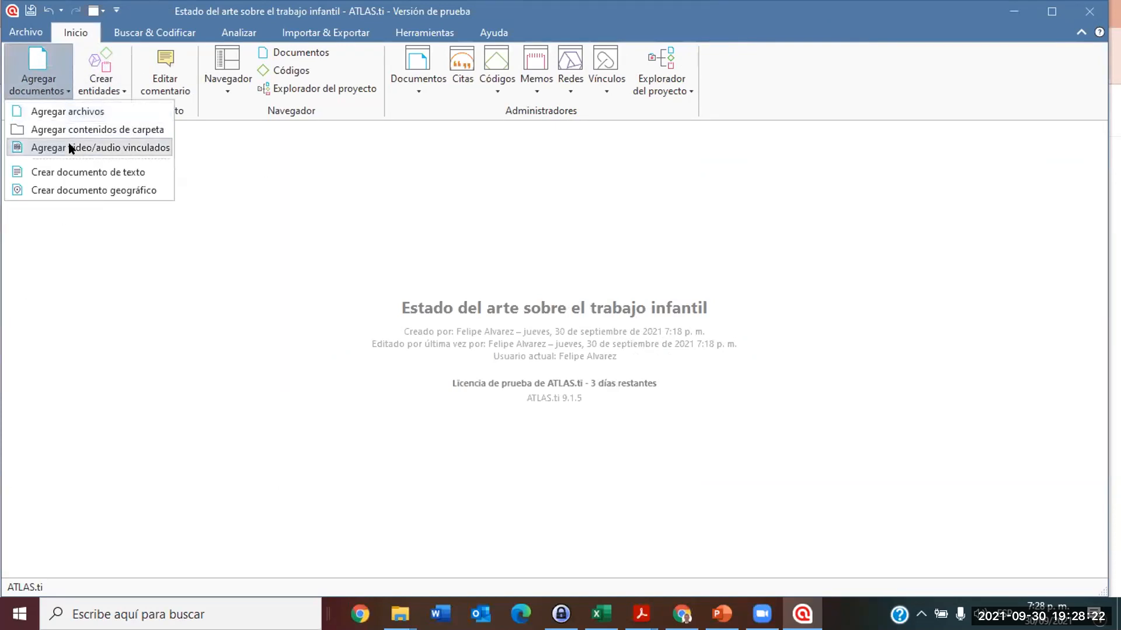
left_click(70, 170)
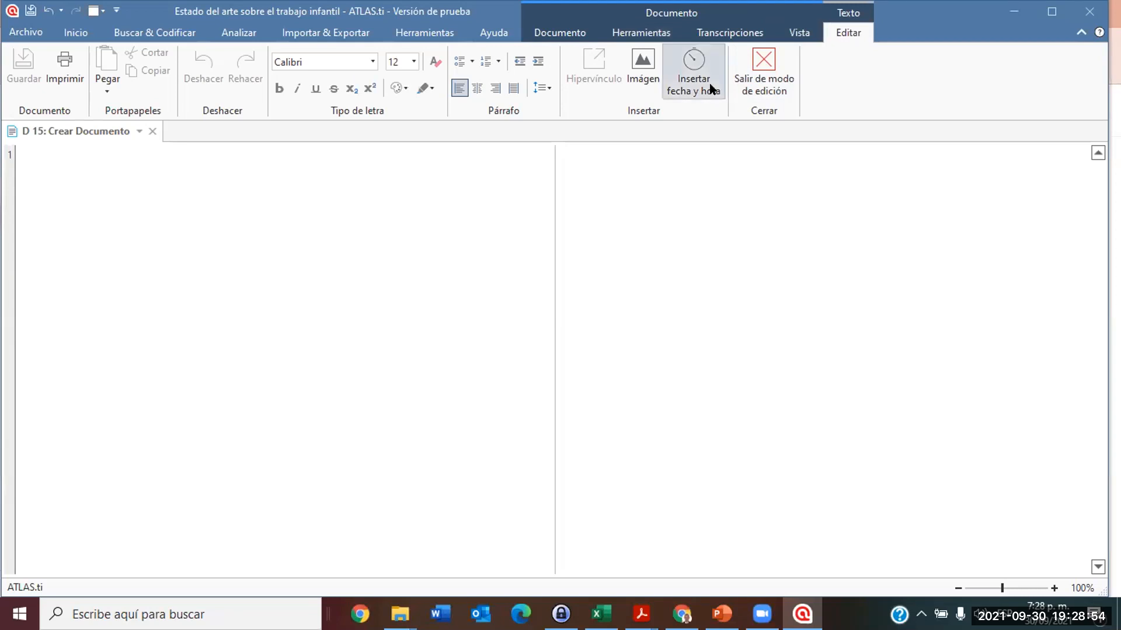
left_click(688, 96)
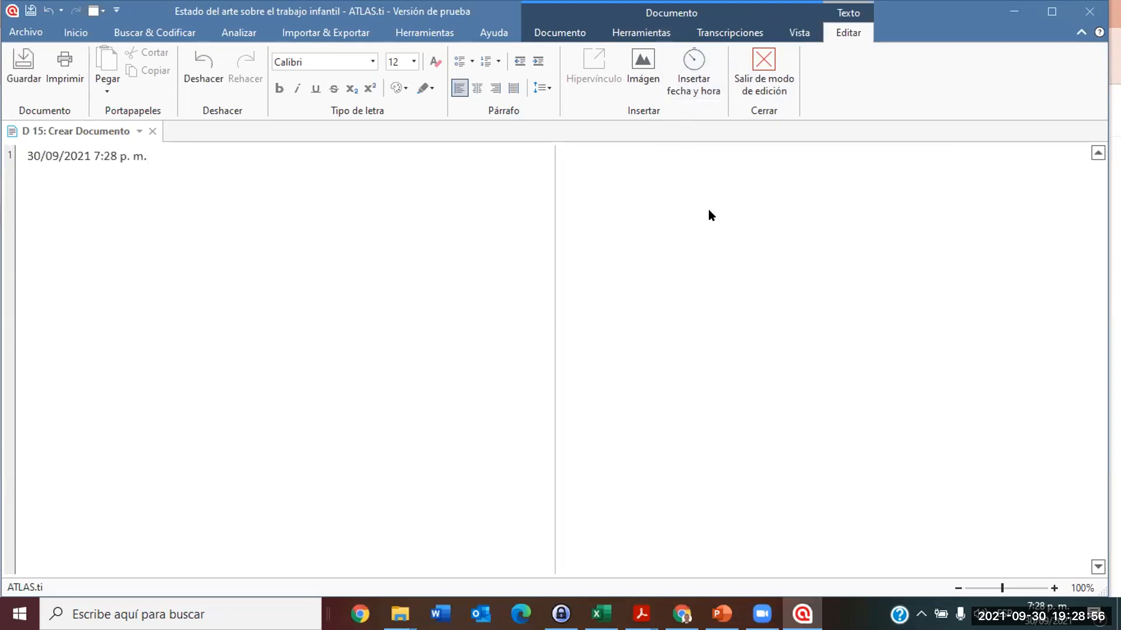
Write the lines "¡Que opona del indicenesknadfna?" and "odgn{zocbnxocvn{o" below the date and time.
key("Return")
type("¡Que opona del i")
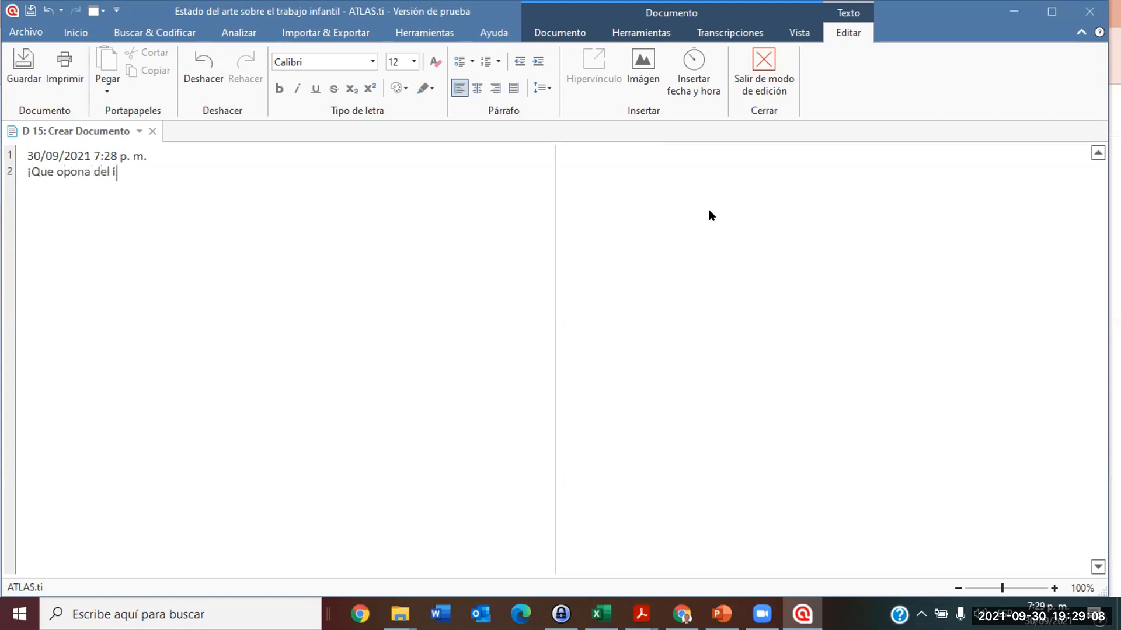
type("ndiceneskandfna?")
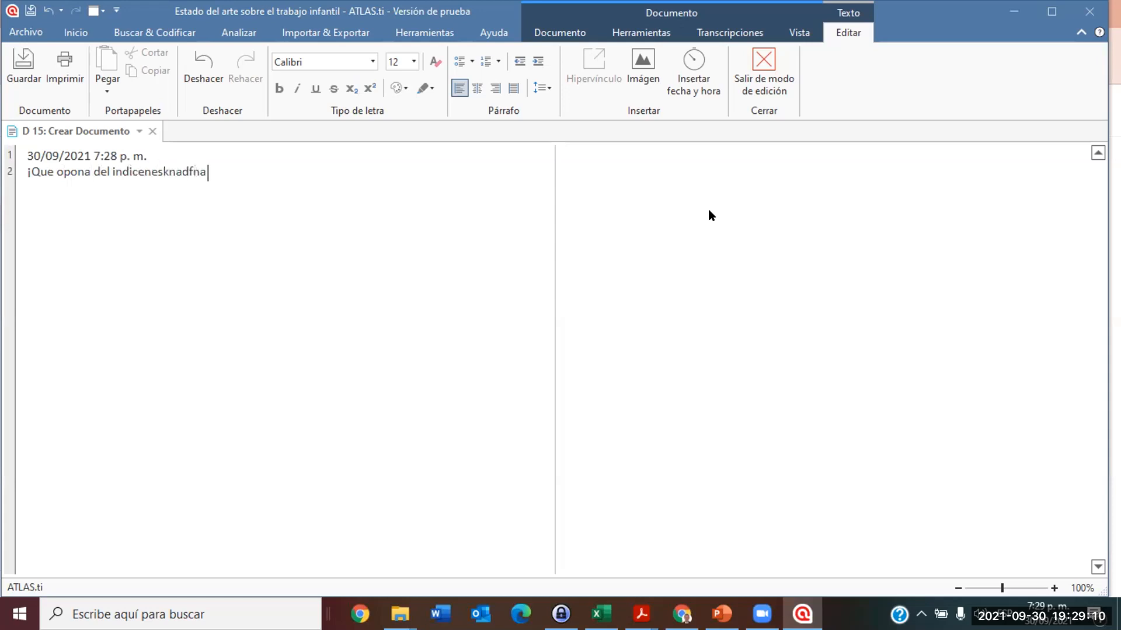
key("Return")
type("odgn{zocbnxocvn{o")
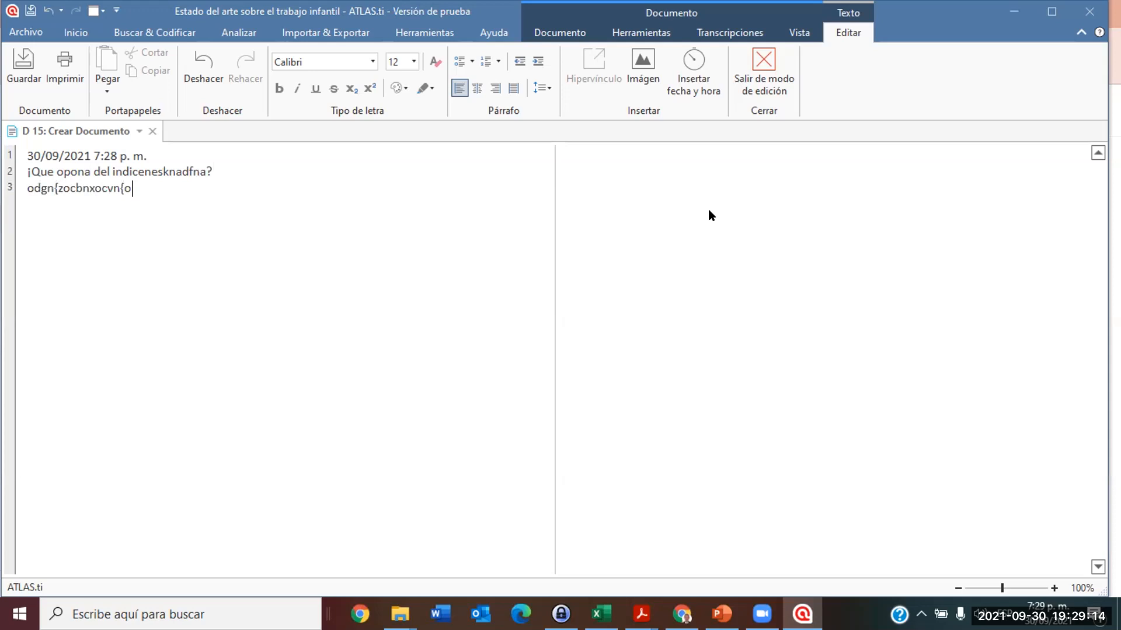
Create a second text document in the project and insert the current date and time.
key("ctrl+n")
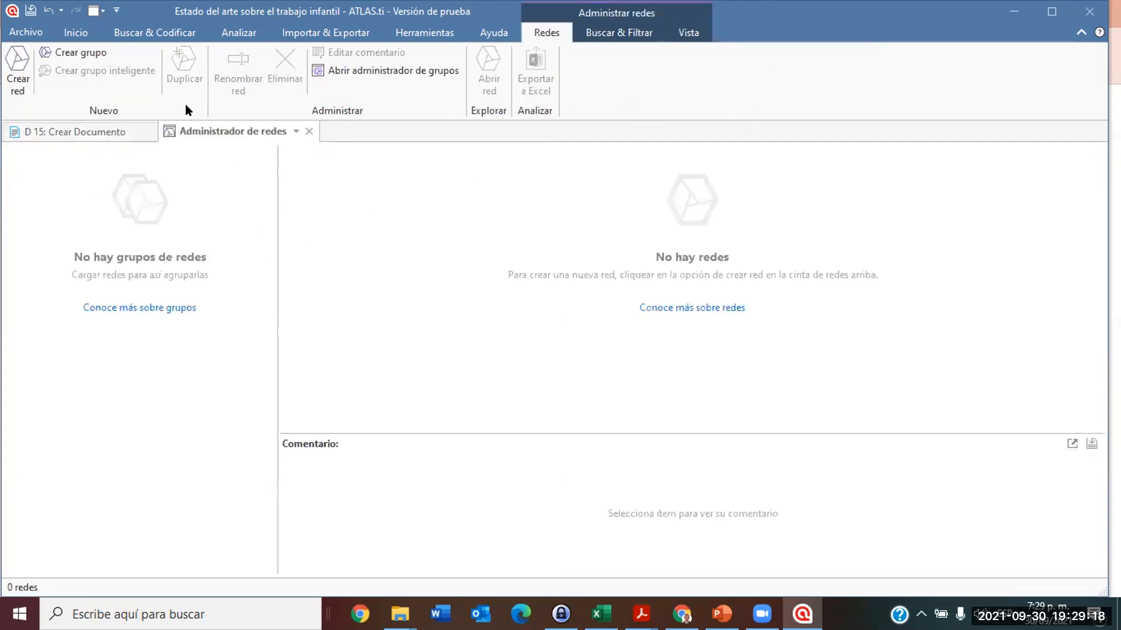
left_click(63, 33)
left_click(55, 87)
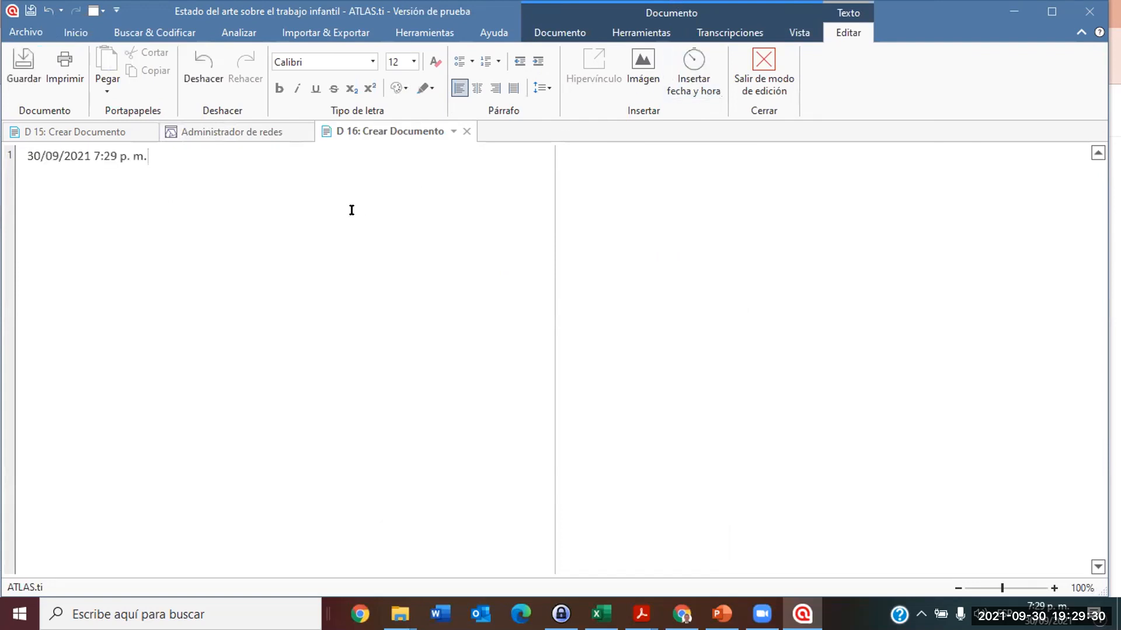
Write the lines "fgsodgfsodnfgosf", "fgbnsofnosfng" and "osnfgosdfn" below the date, and leave edit mode saving the changes.
key("Return")
type("fgsodgfsodnfgosf")
key("Return")
type("fgbnsofnosfng")
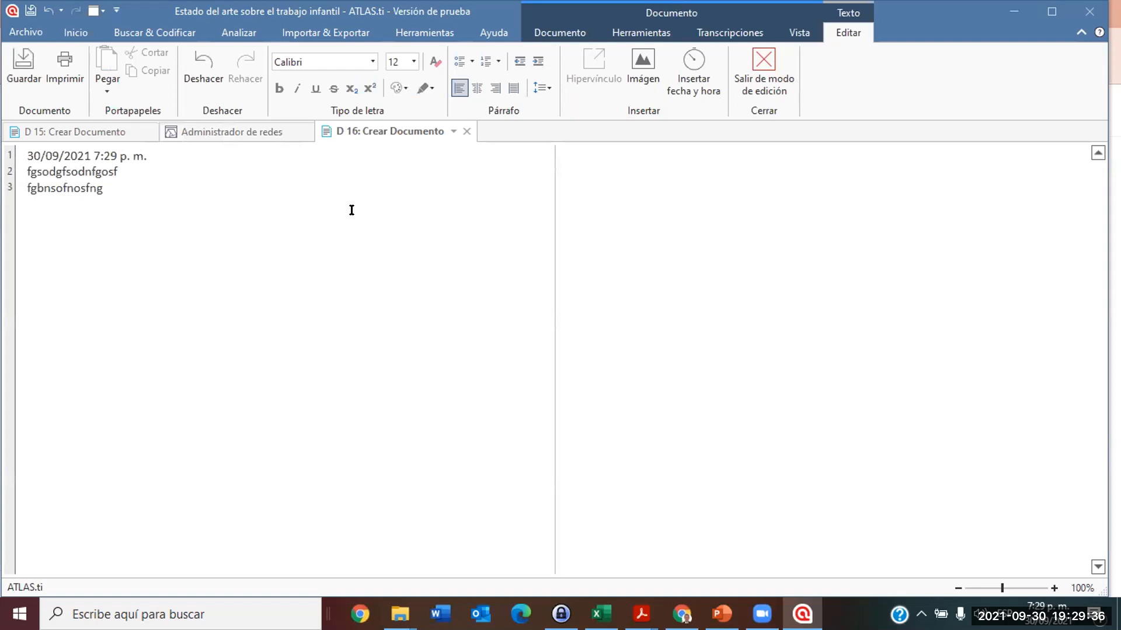
key("Return")
type("osnfgosdfn")
key("Return")
left_click(777, 71)
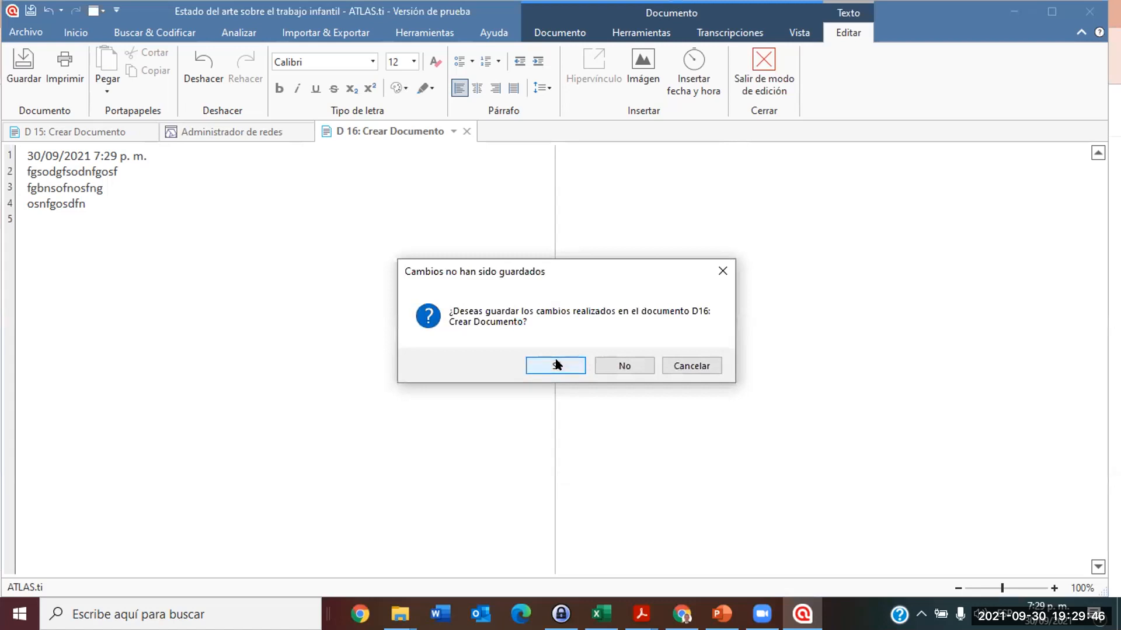
left_click(546, 363)
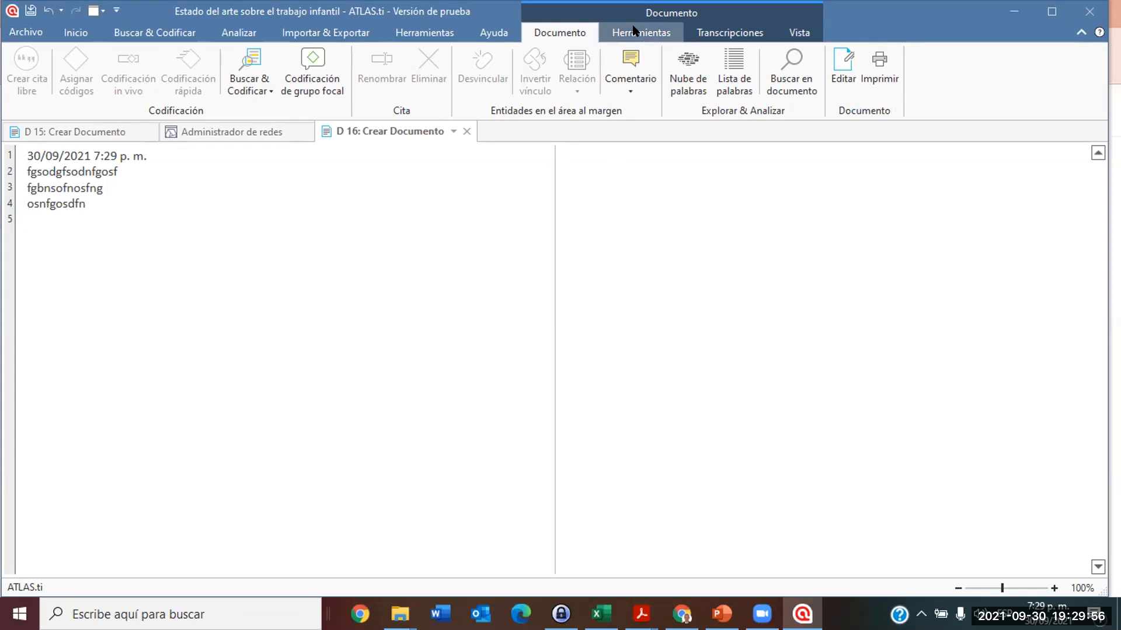
Put the saved text document D 16 back into edit mode.
left_click(798, 32)
left_click(727, 35)
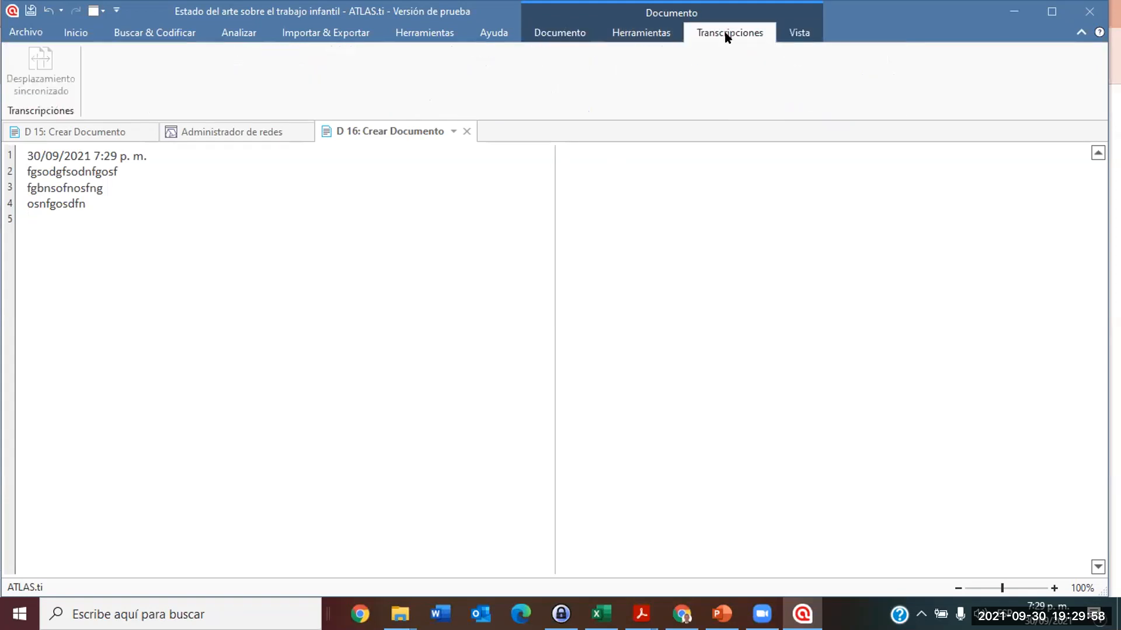
left_click(644, 32)
left_click(571, 35)
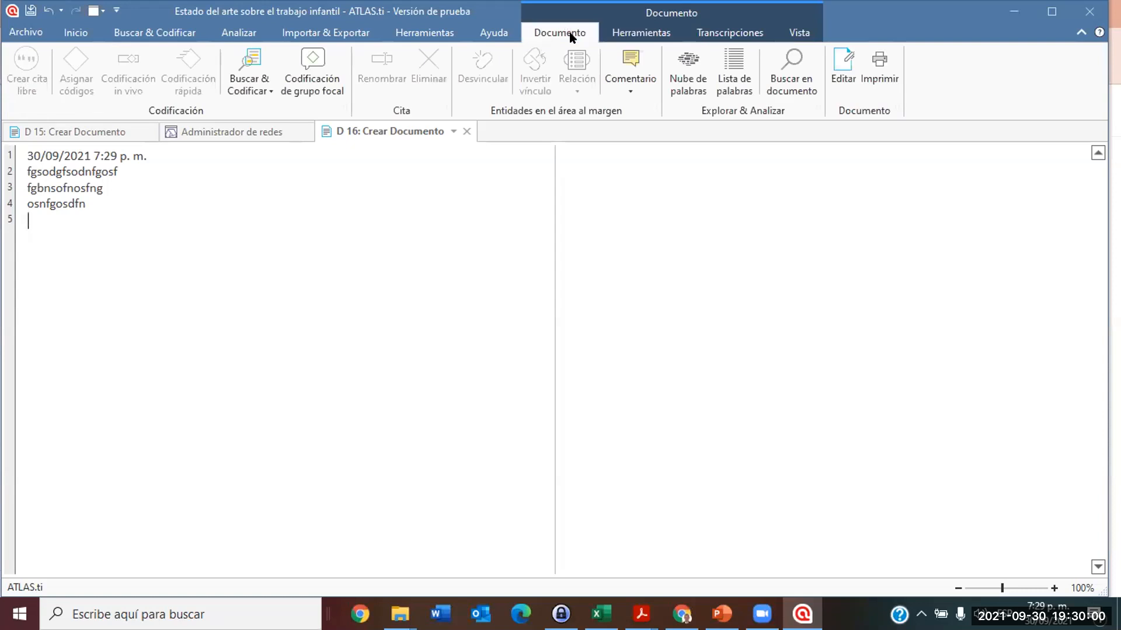
left_click(181, 185)
left_click(843, 67)
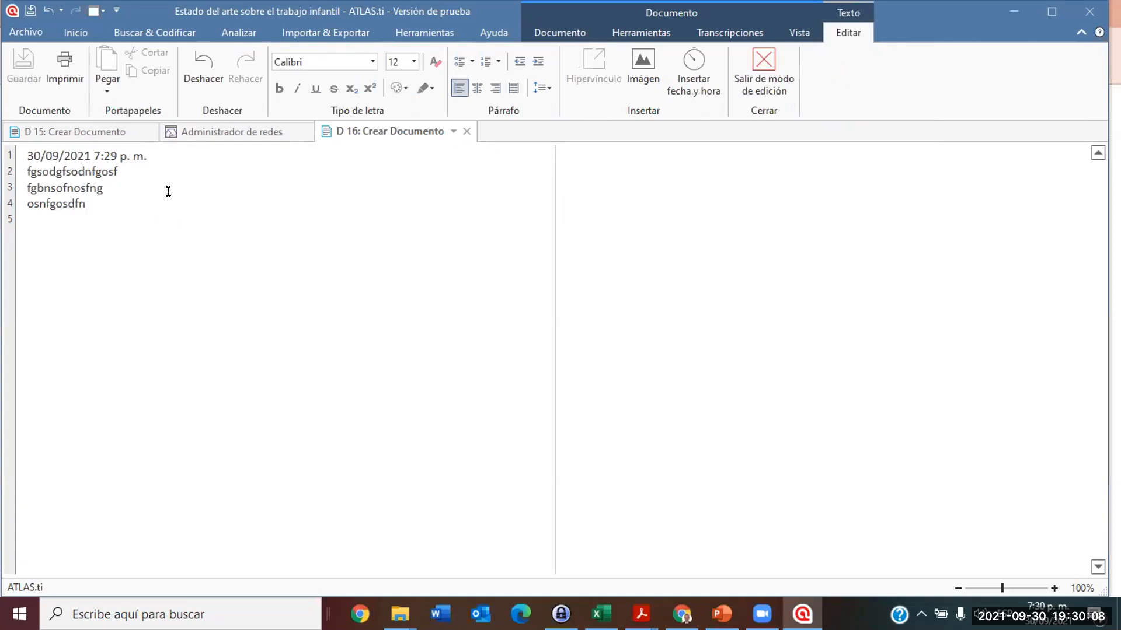
Add blank lines, a new date and time and the text "aodbfodb" to D 16, and leave edit mode saving the changes.
key("Return")
key("Return")
key("Return")
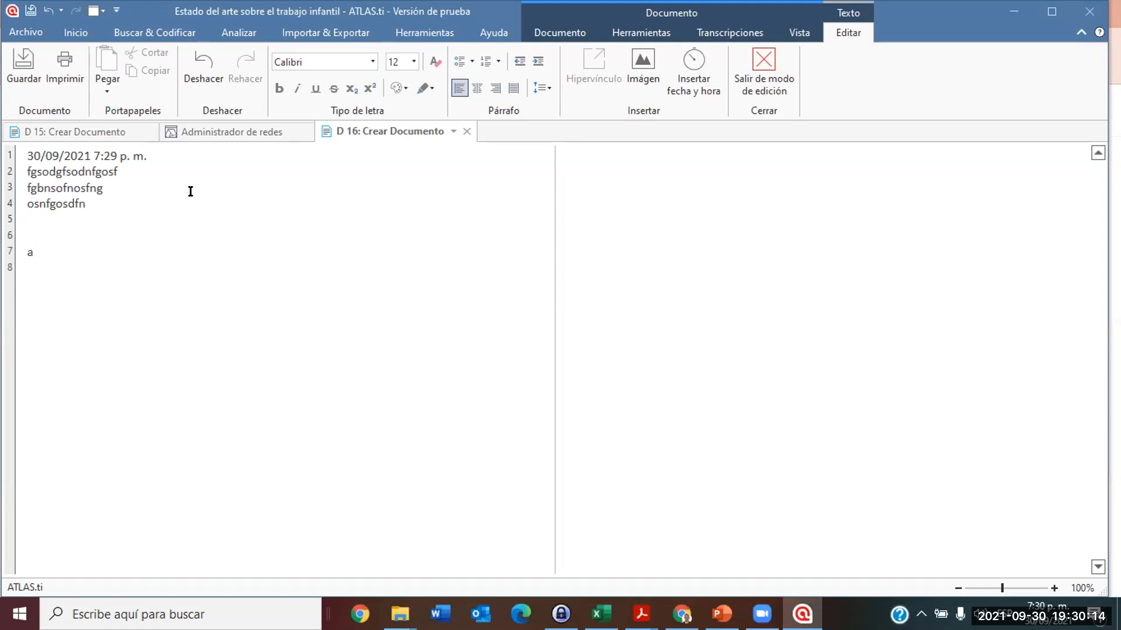
left_click(694, 67)
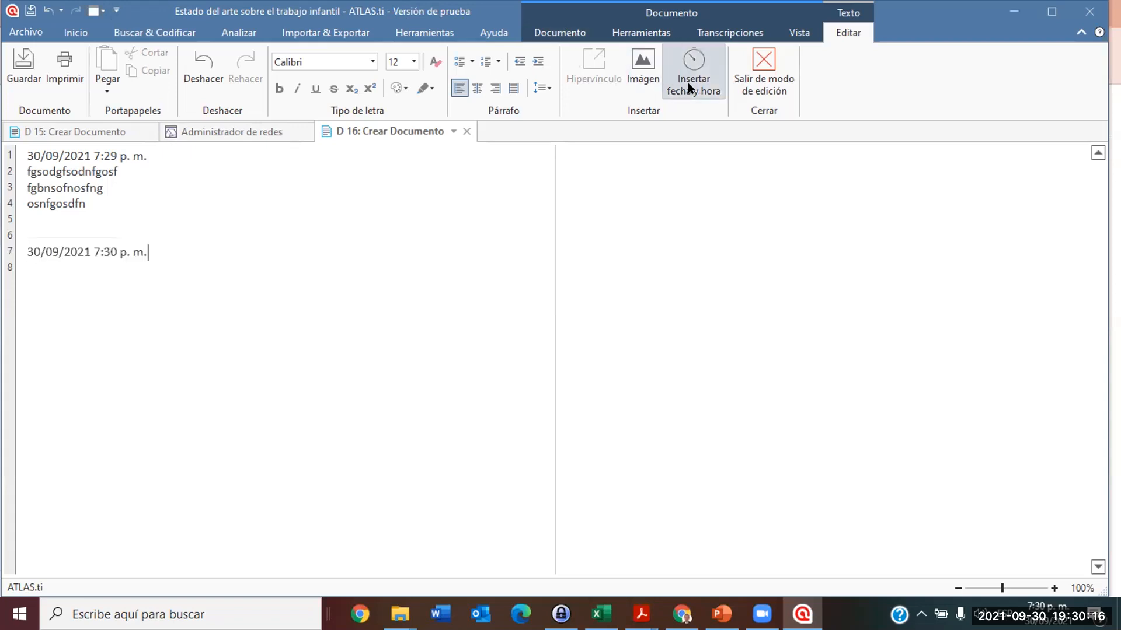
key("Return")
type("aodbfodb")
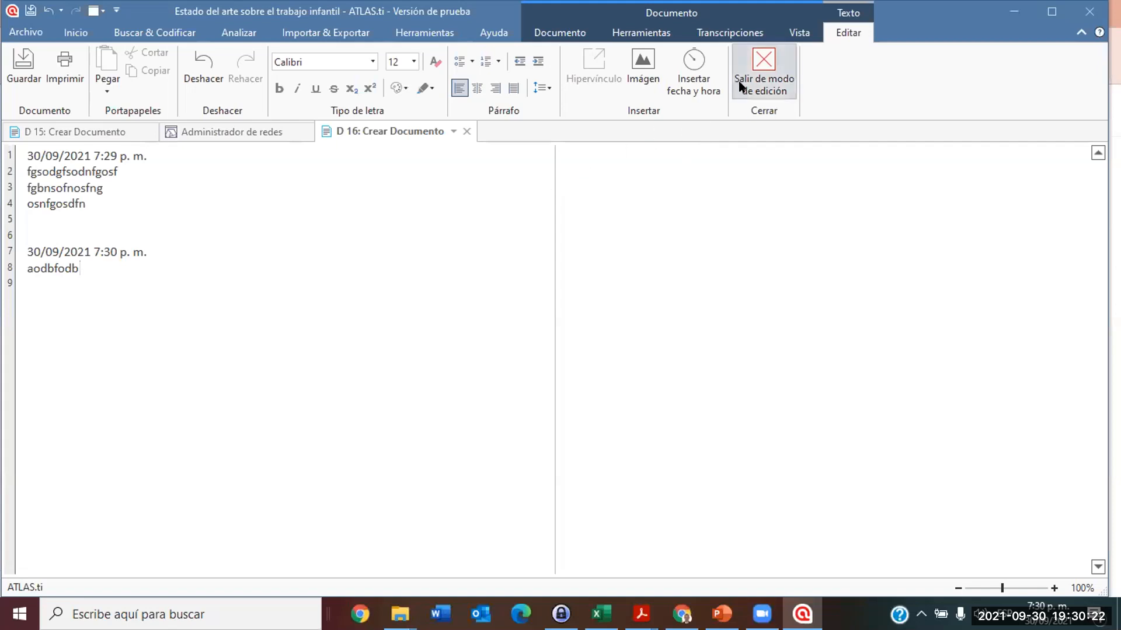
left_click(776, 89)
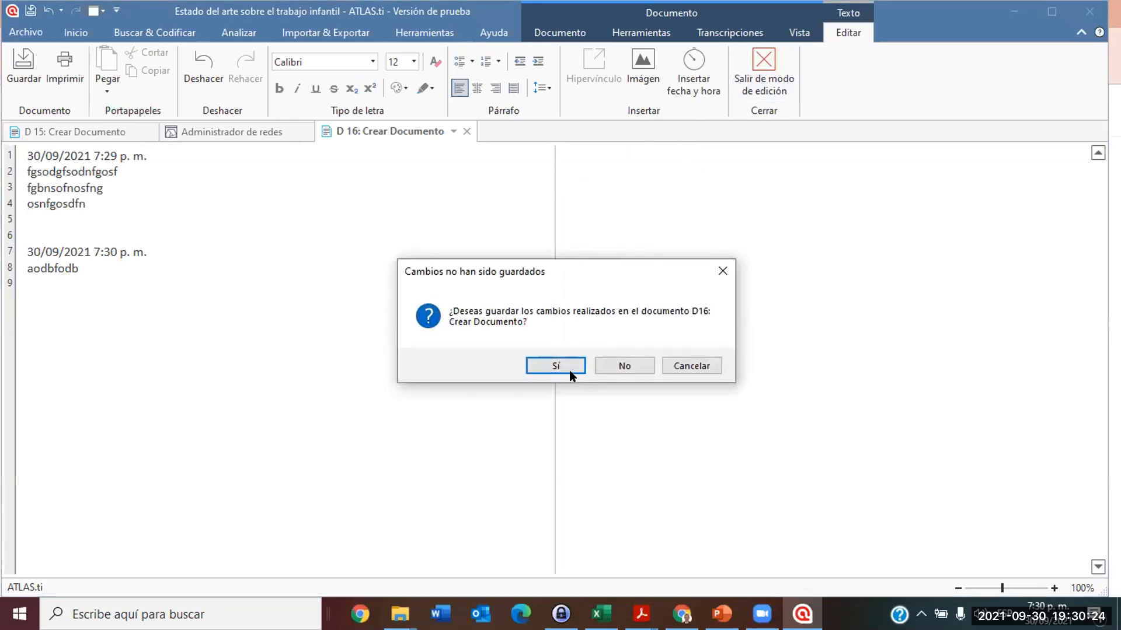
left_click(554, 366)
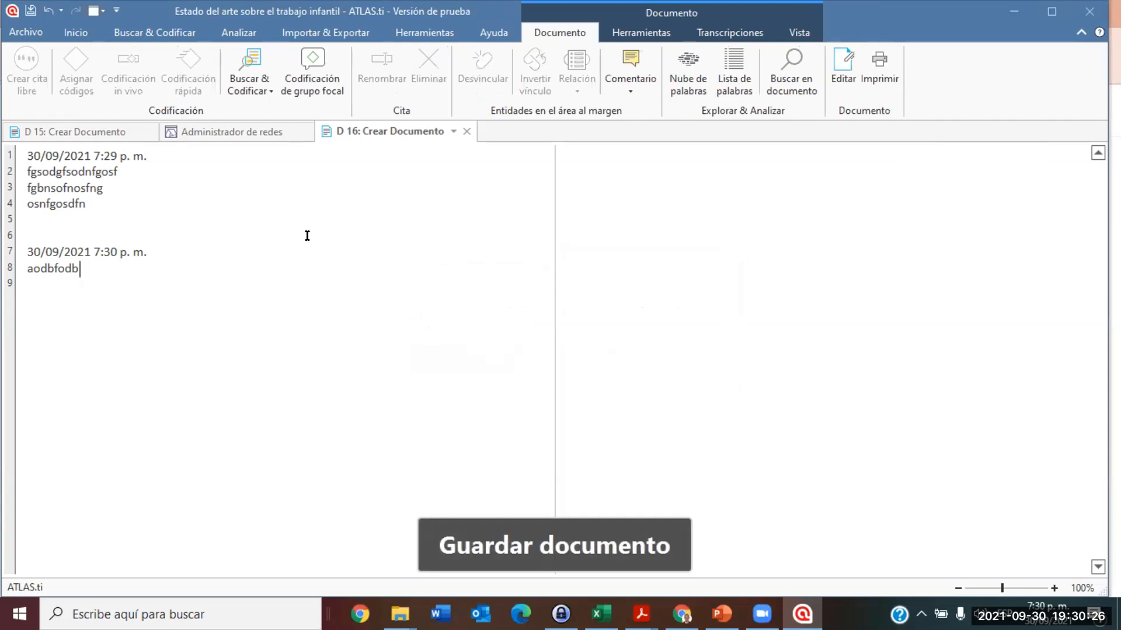
Close the network manager and the open text documents, saving the changes to D 15.
left_click(309, 132)
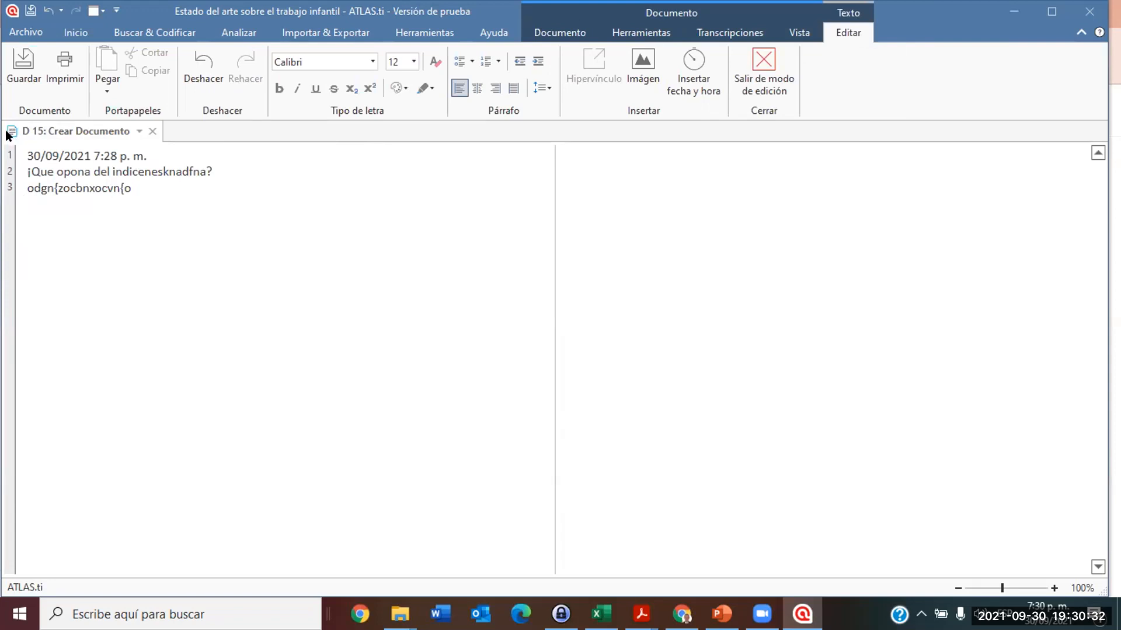
left_click(152, 131)
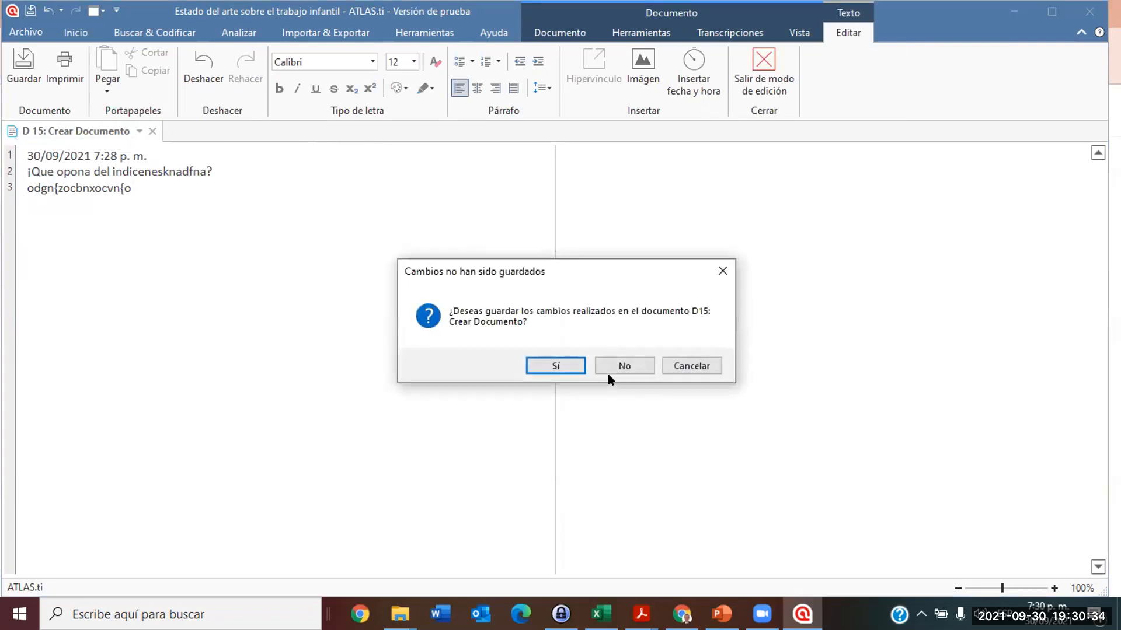
left_click(570, 367)
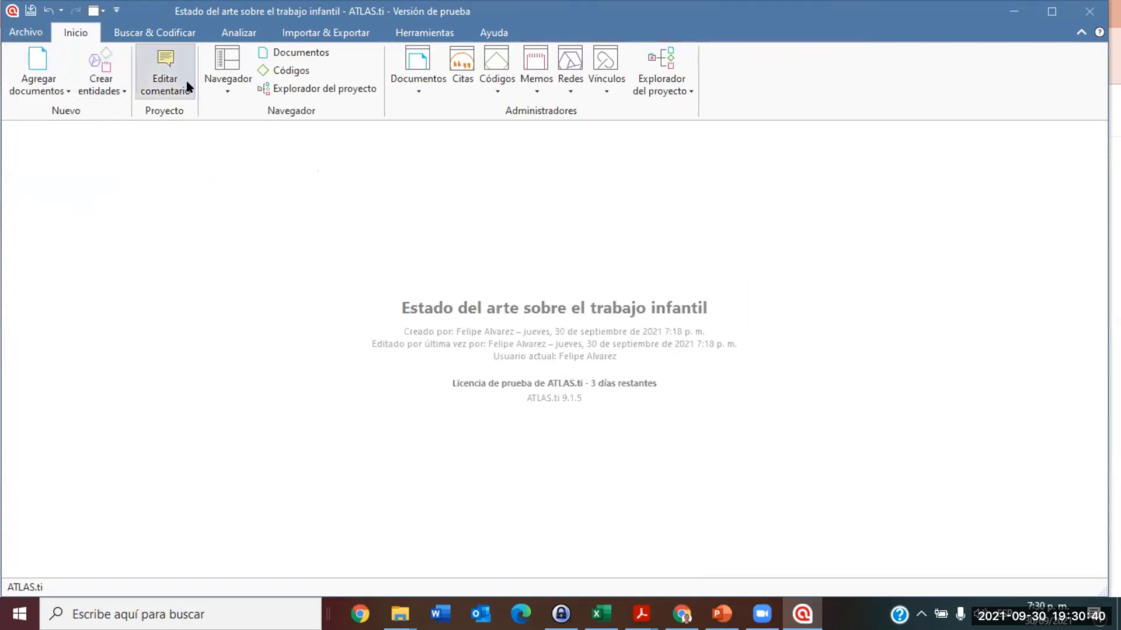
Show the project explorer with its documents expanded, and open D 15 and D 16 to check their saved text.
left_click(227, 73)
left_click(42, 189)
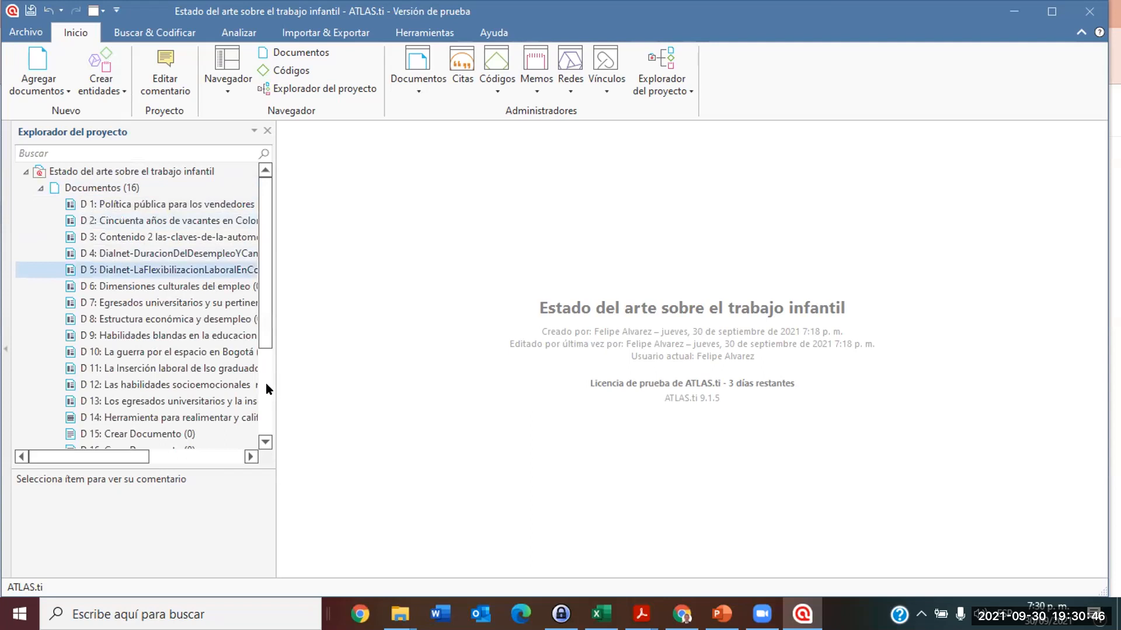
scroll(265, 383, "down", 3)
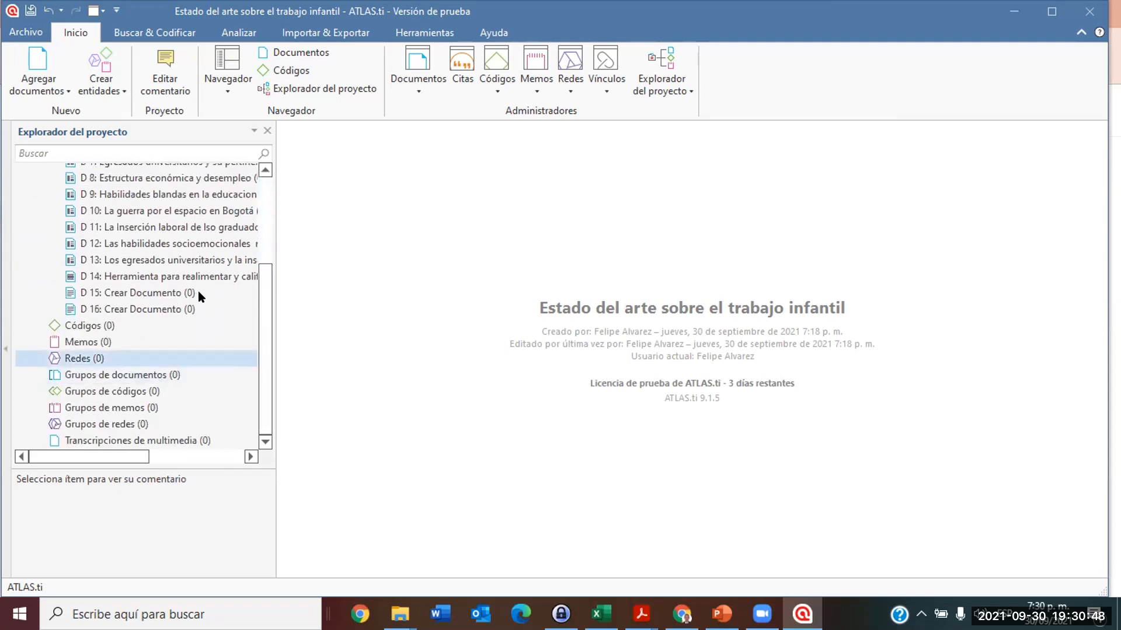
left_click(190, 295)
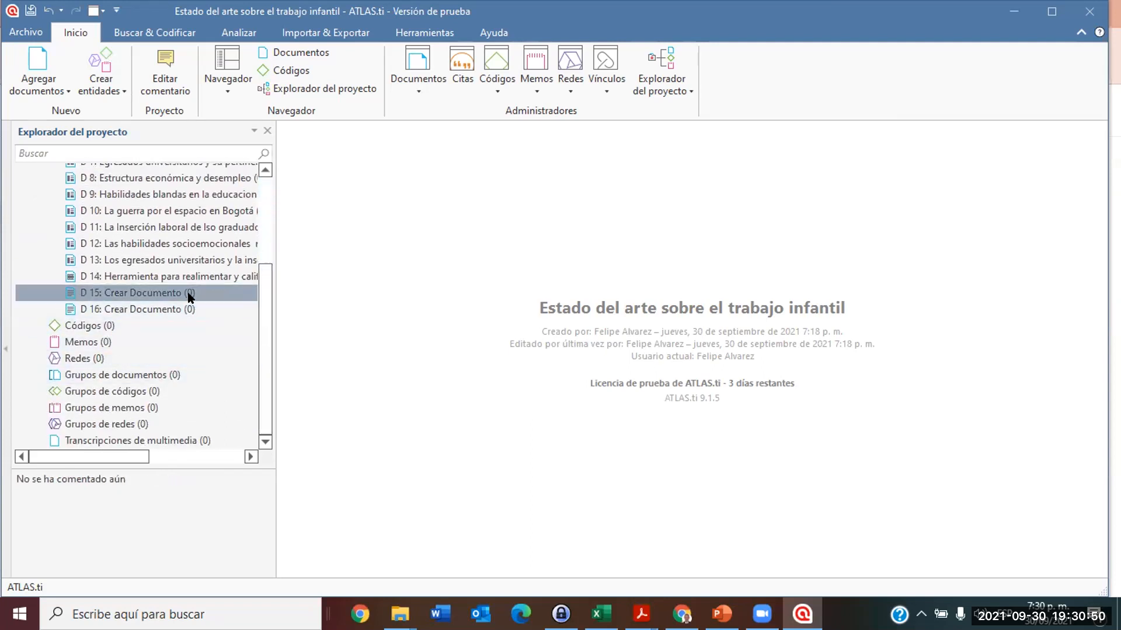
double_click(190, 295)
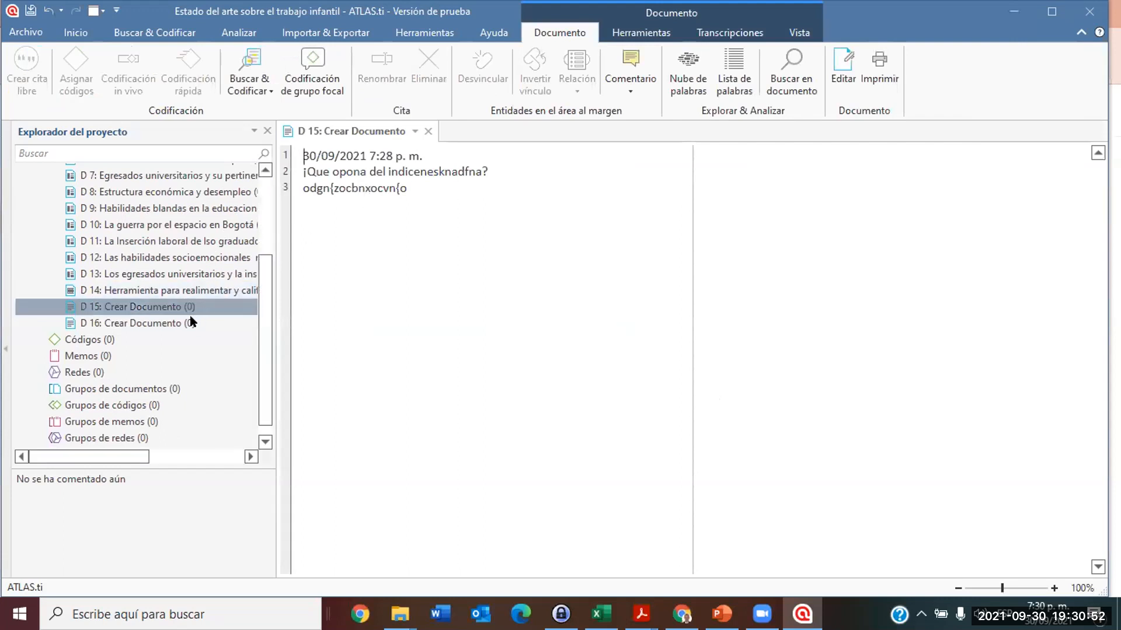
left_click(190, 322)
double_click(189, 323)
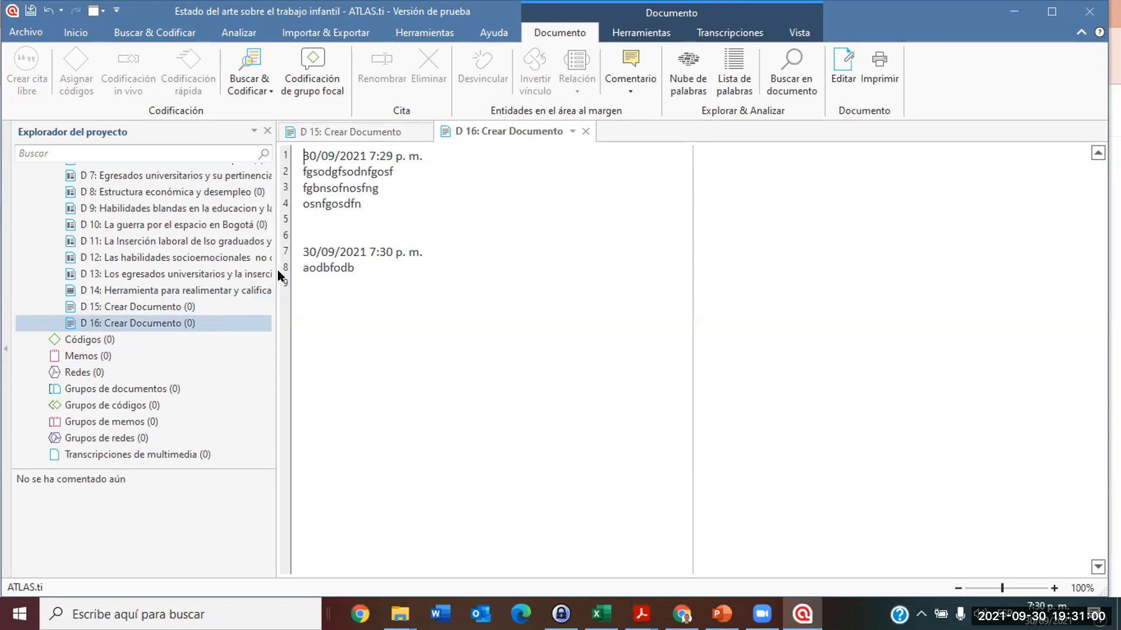
Create a new geographic document in the project.
left_click(82, 33)
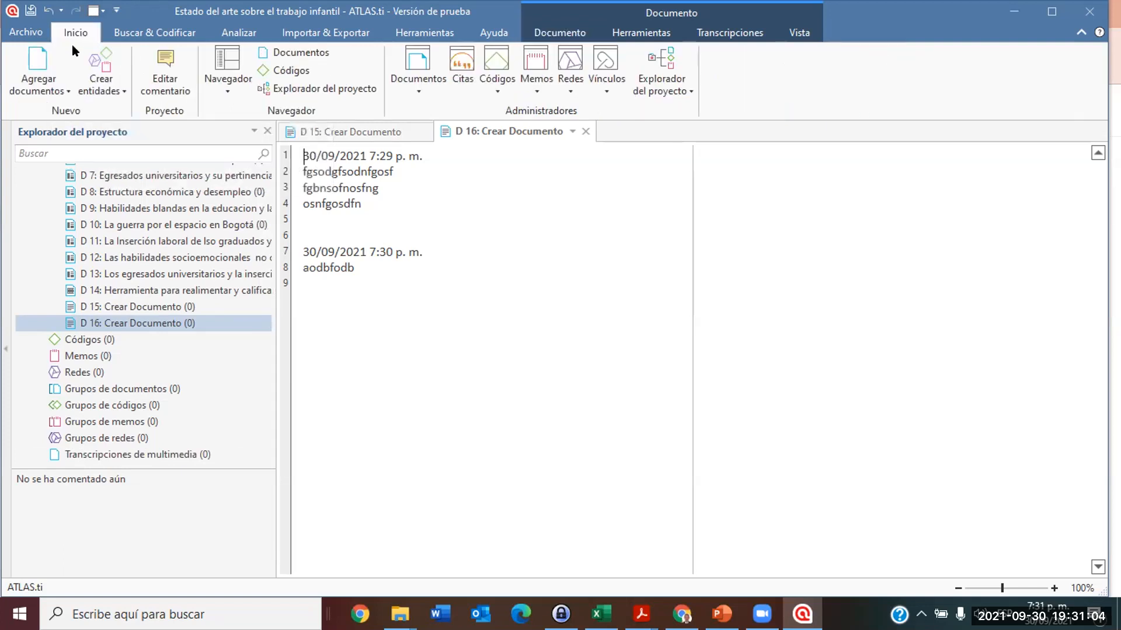
left_click(69, 88)
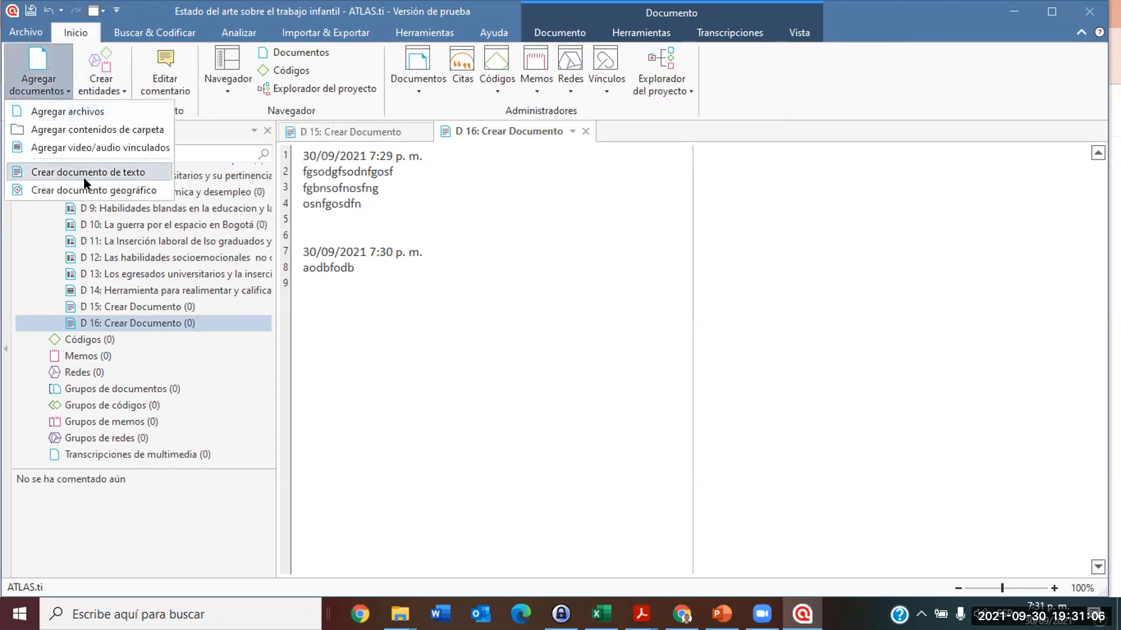
left_click(98, 191)
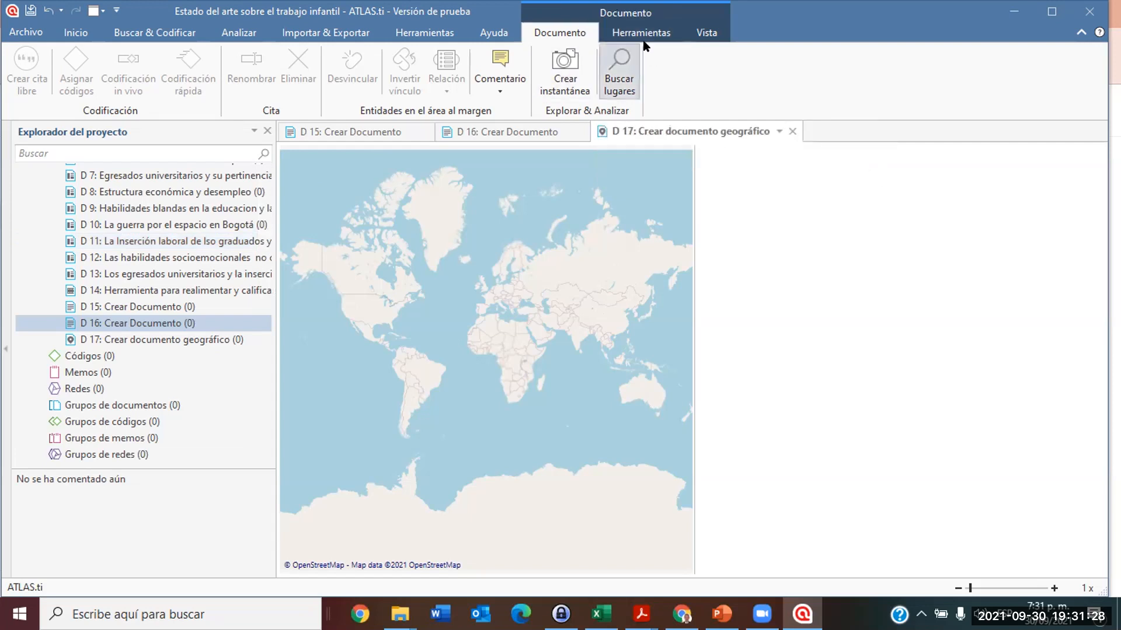
Search the geographic document's map for the place "Medellin centro comercial oviedo".
left_click(617, 69)
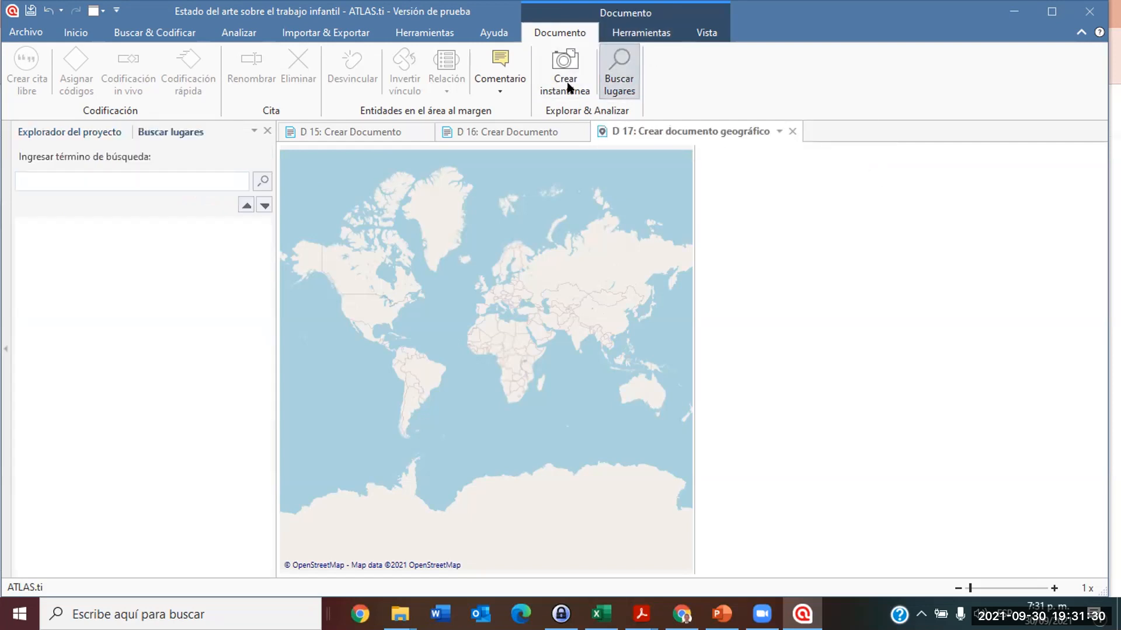
type("Med")
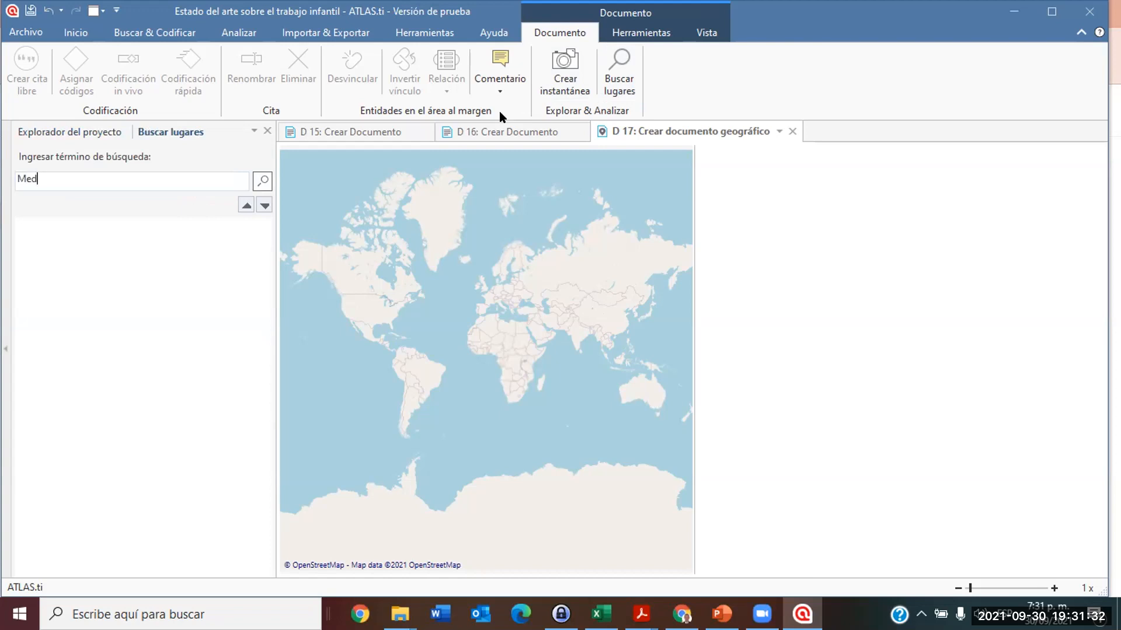
type("ellin centro comercial oviedo")
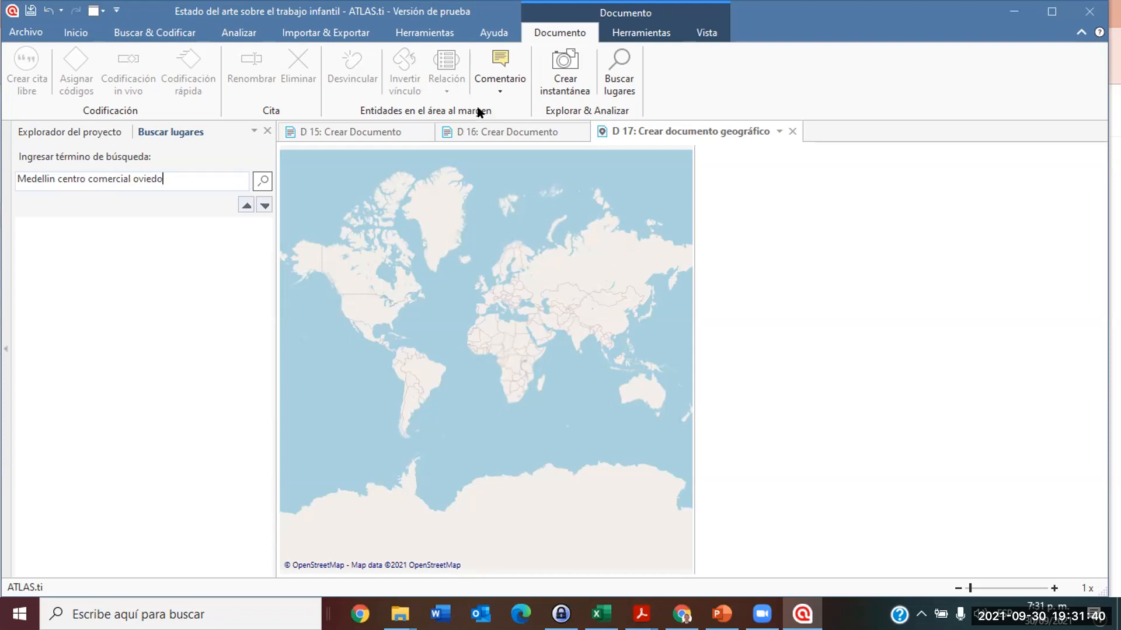
key("Return")
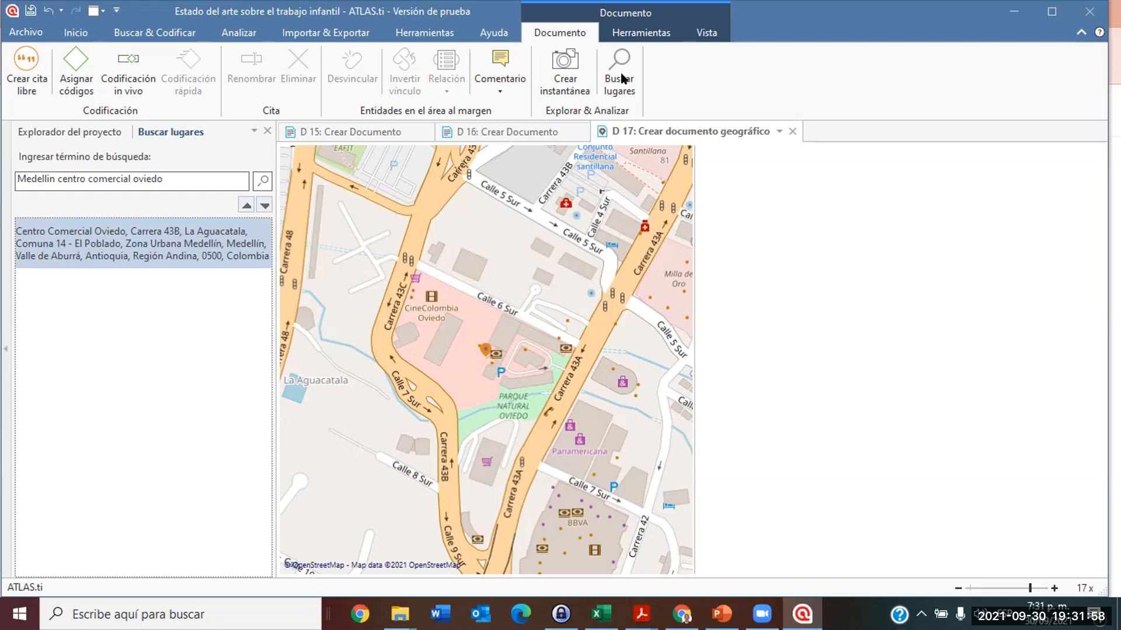
Set the map type of the geographic document to Mapa satelital and examine the area around the shopping centre.
left_click(641, 34)
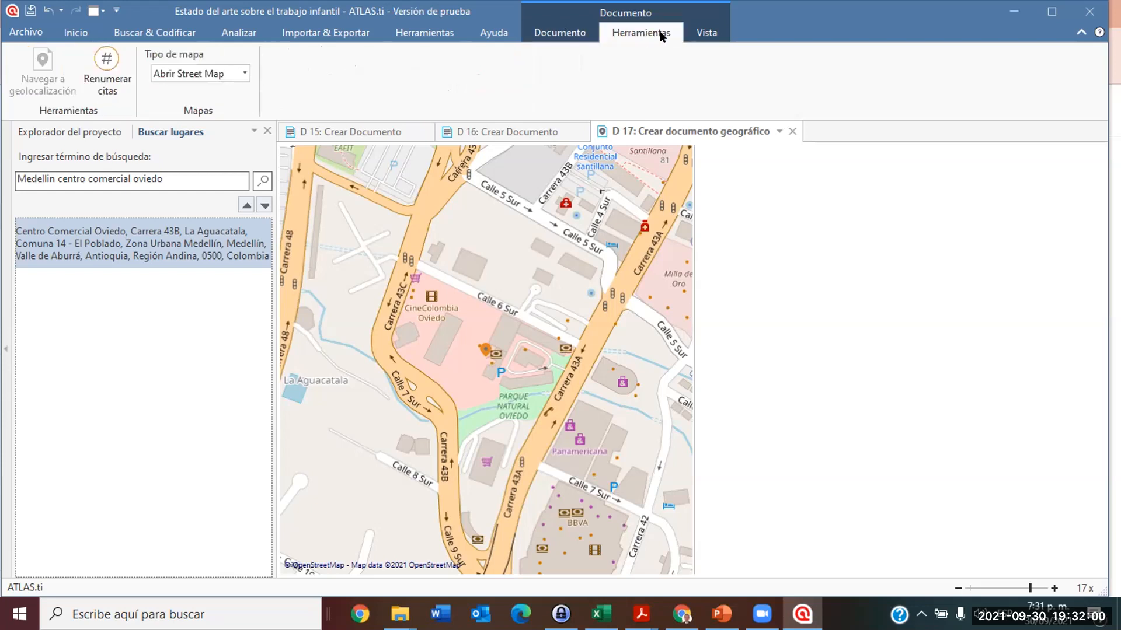
left_click(245, 74)
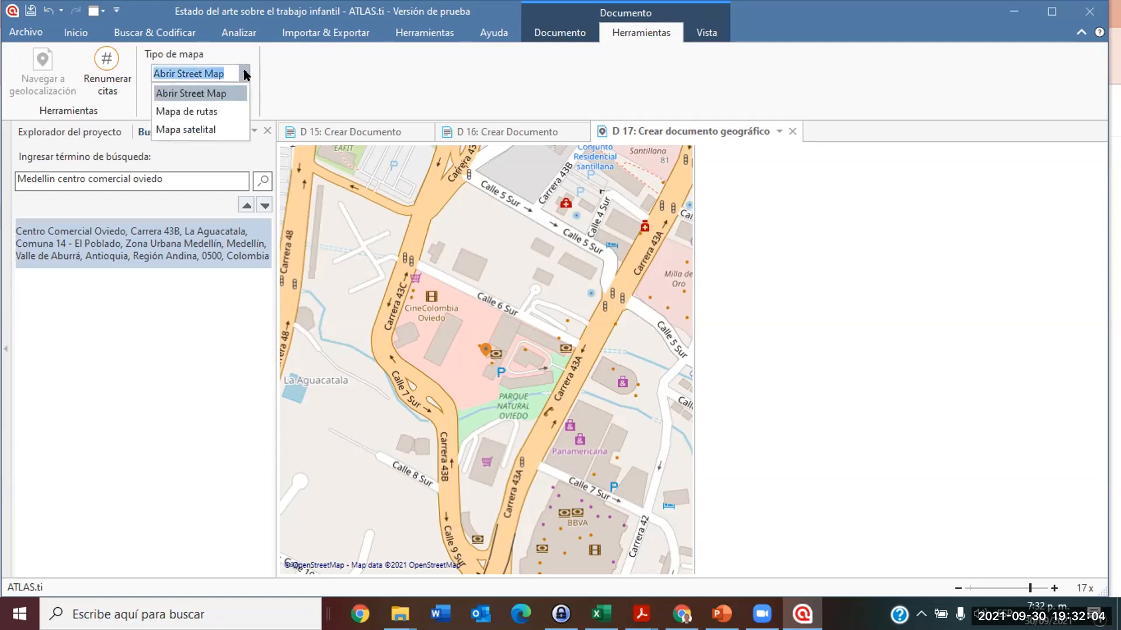
left_click(214, 129)
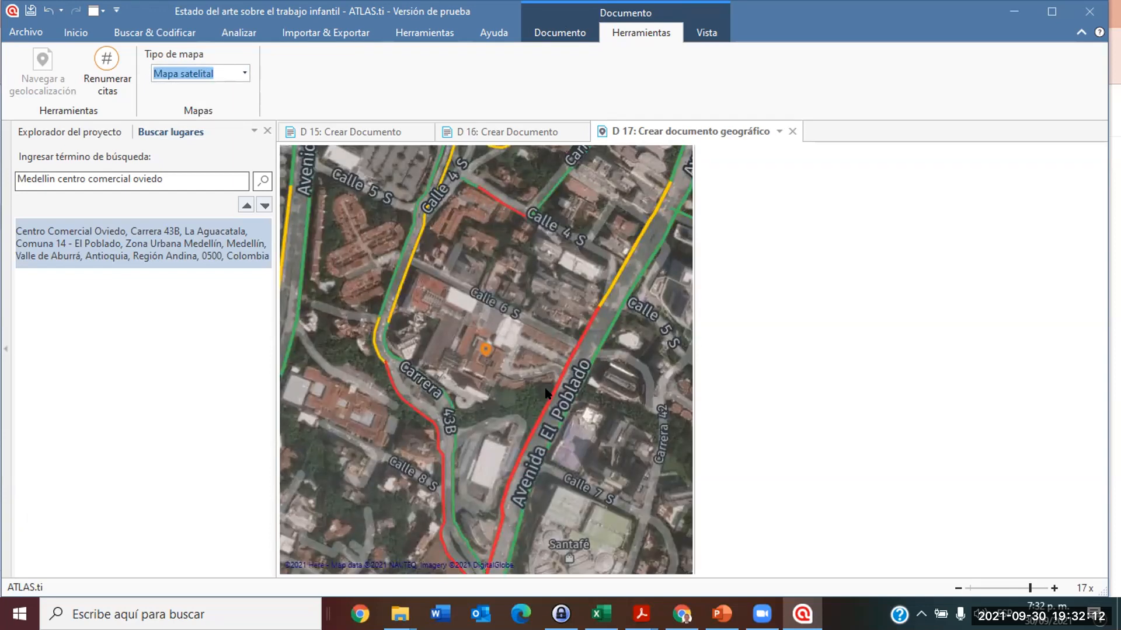
scroll(547, 393, "up", 1)
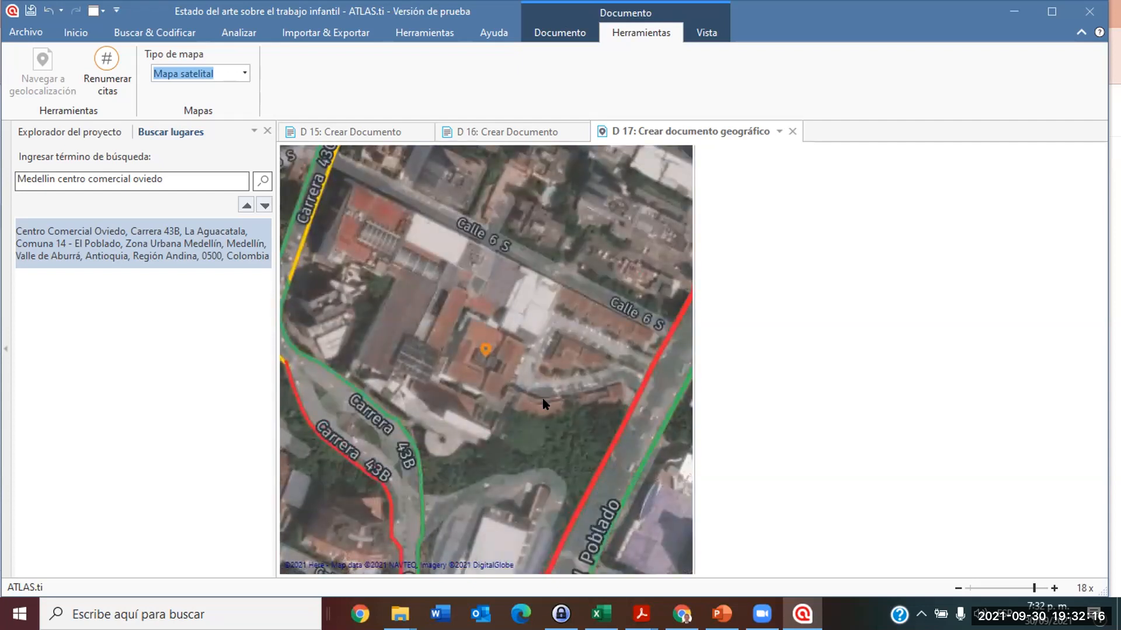
scroll(544, 403, "down", 1)
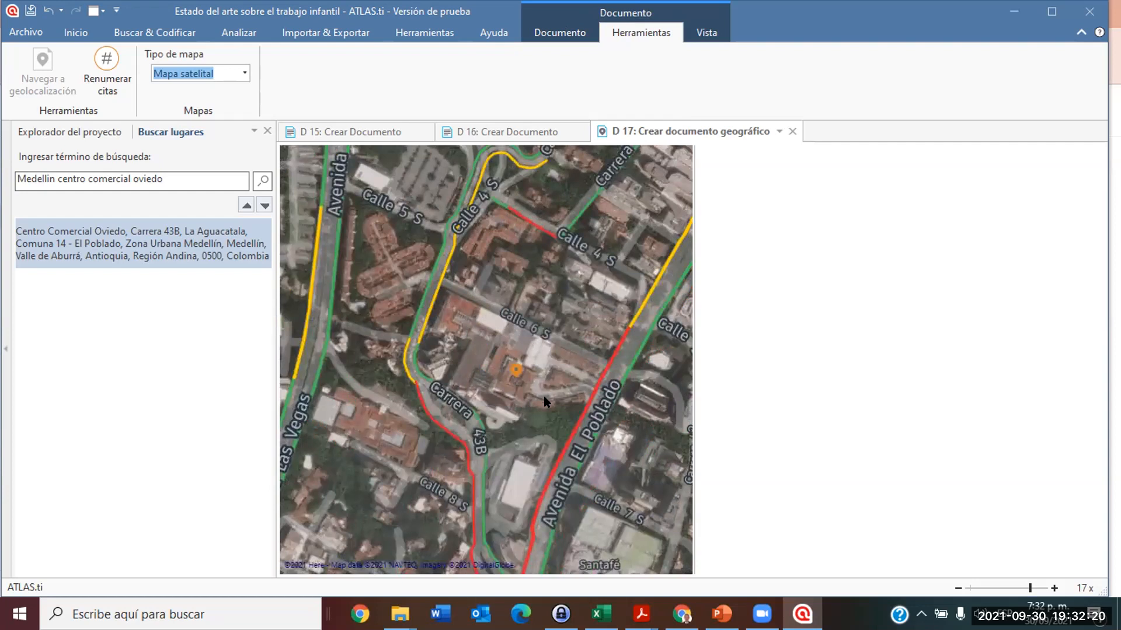
Create a snapshot of the satellite map and select the rectangular area around the shopping centre in it.
left_click(552, 34)
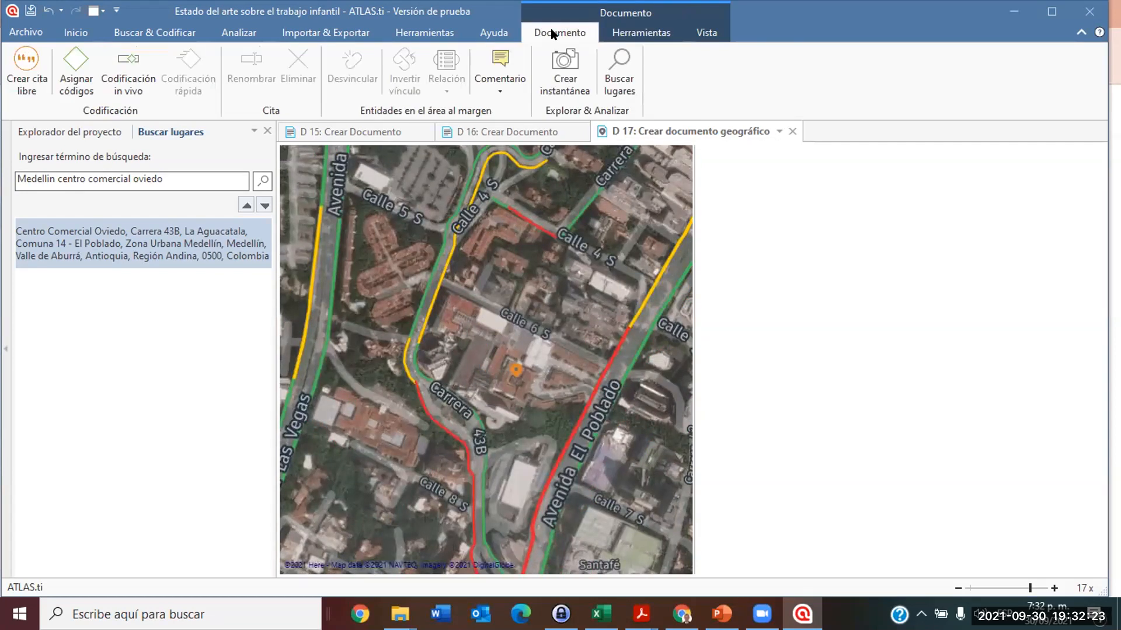
left_click(558, 76)
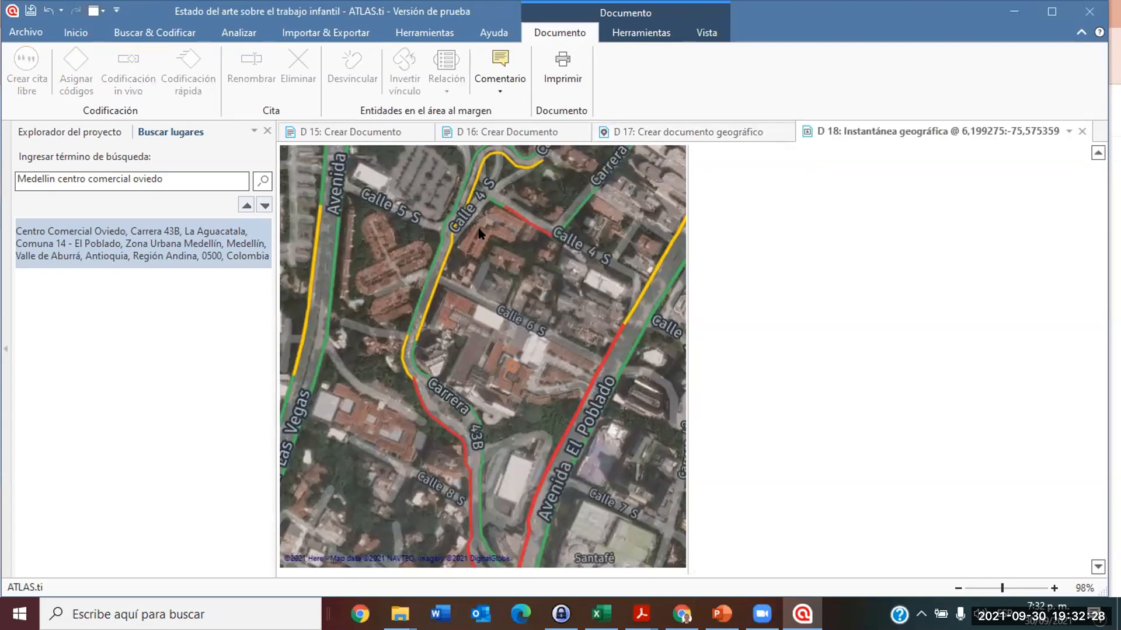
left_click_drag(372, 257, 628, 508)
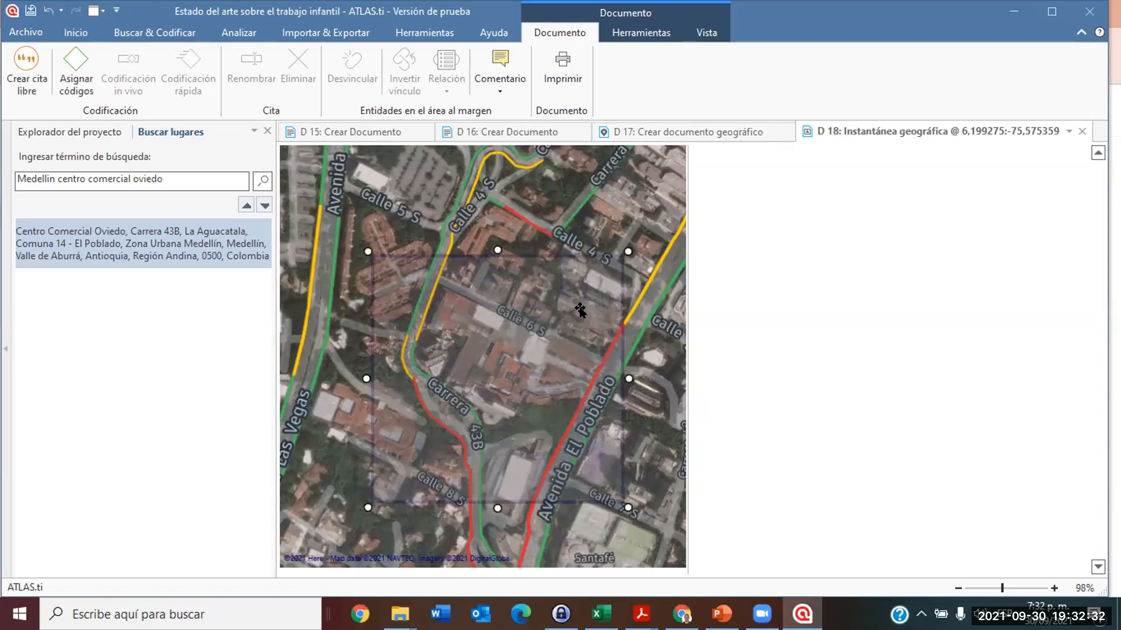
left_click(635, 260)
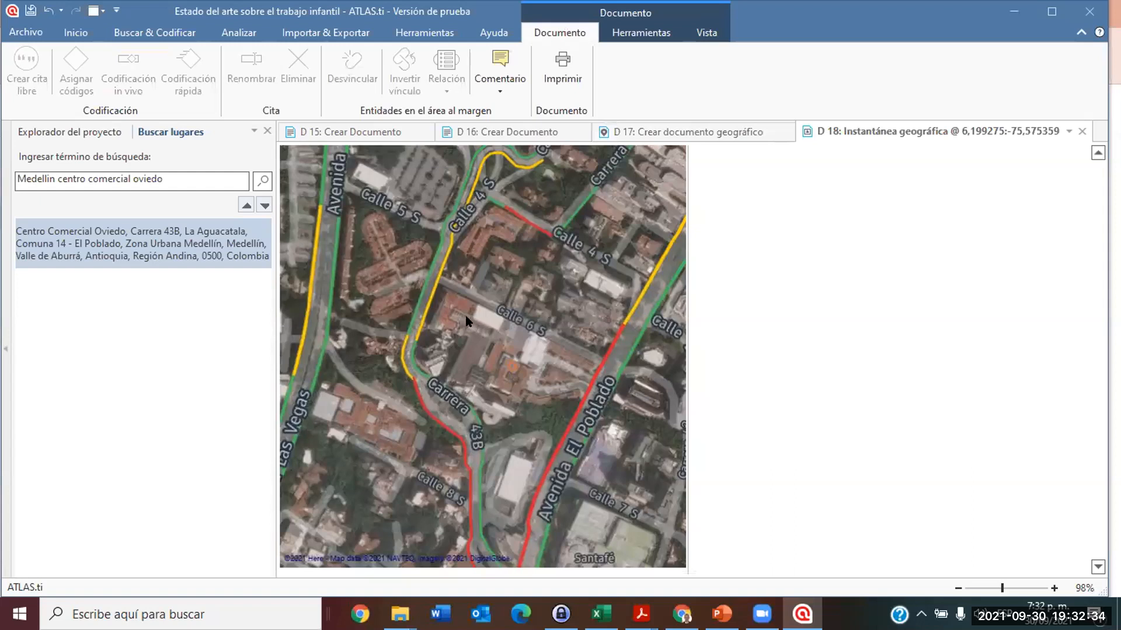
left_click_drag(459, 311, 574, 421)
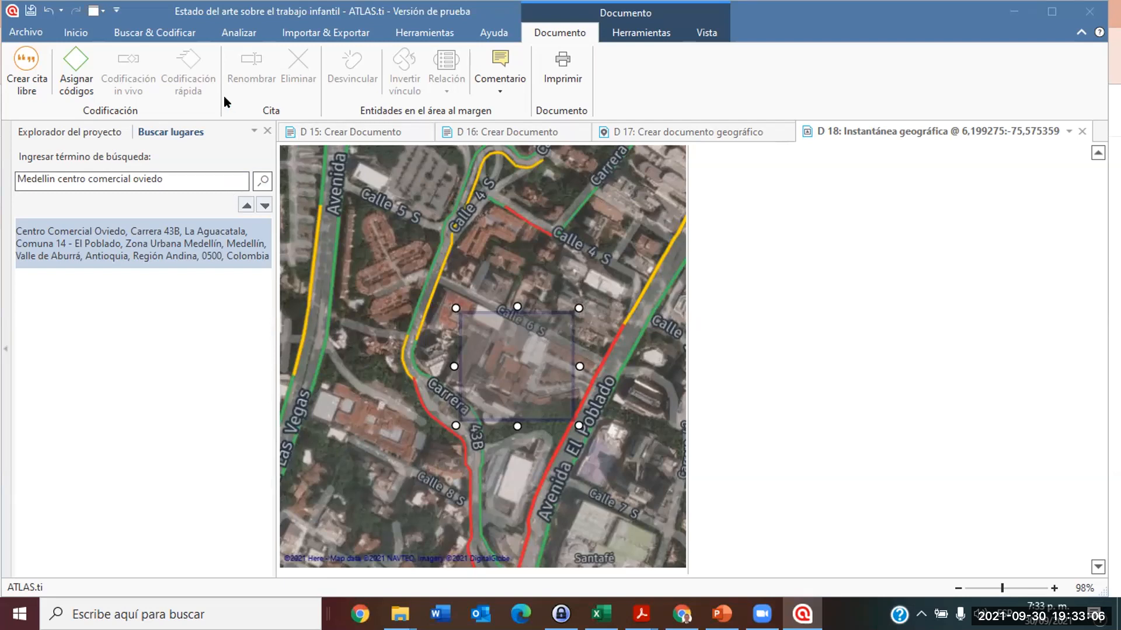
Show the project explorer, widen it and look through the project's full list of documents.
left_click(83, 33)
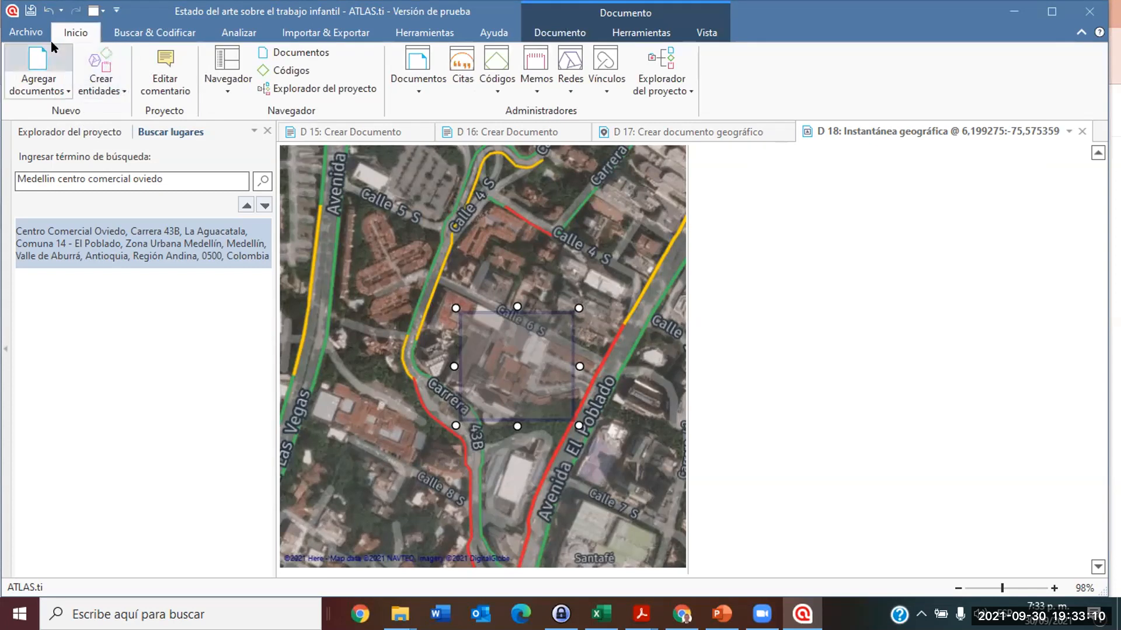
left_click(227, 59)
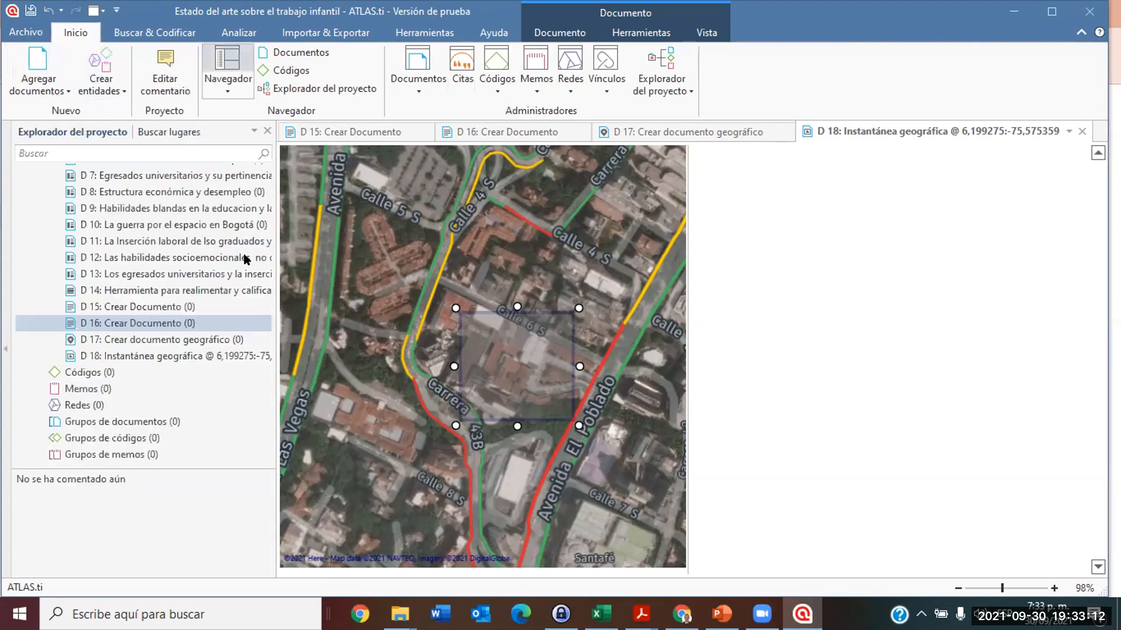
scroll(257, 183, "up", 3)
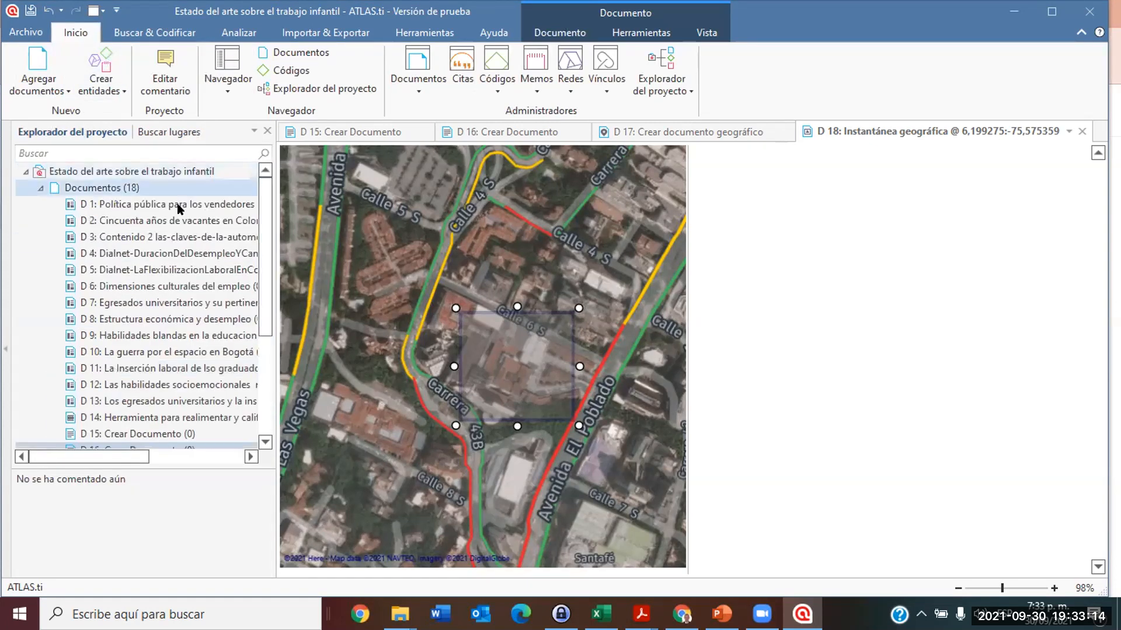
left_click_drag(269, 218, 336, 218)
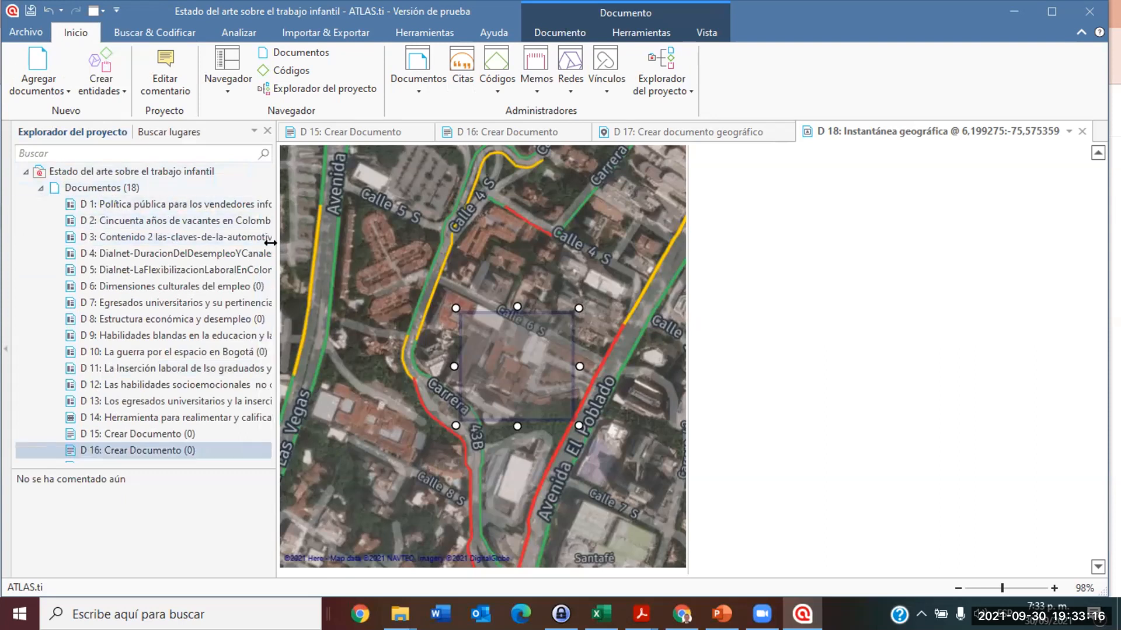
scroll(188, 312, "down", 2)
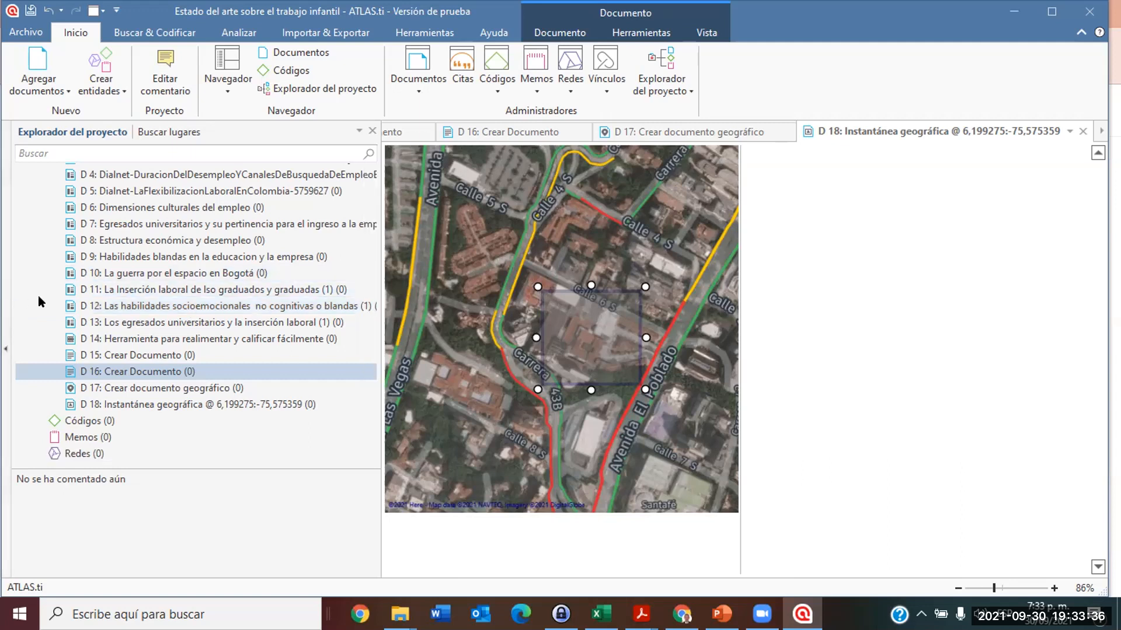
scroll(66, 301, "up", 3)
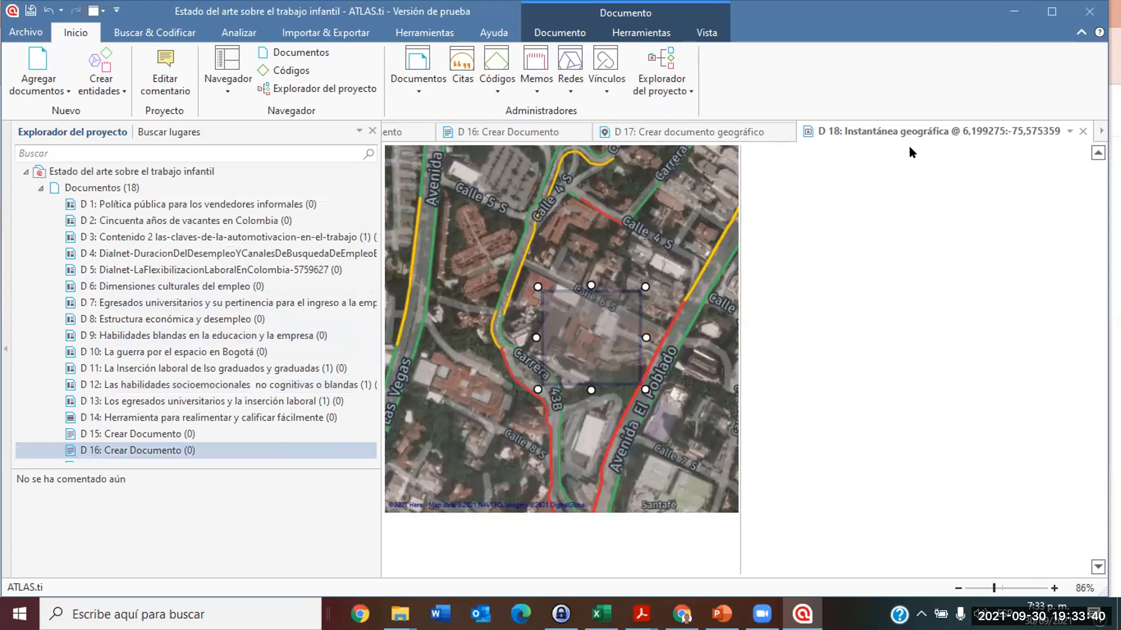
Close all the open documents and open D 2: Cincuenta años de vacantes en Colombia.
left_click(690, 133)
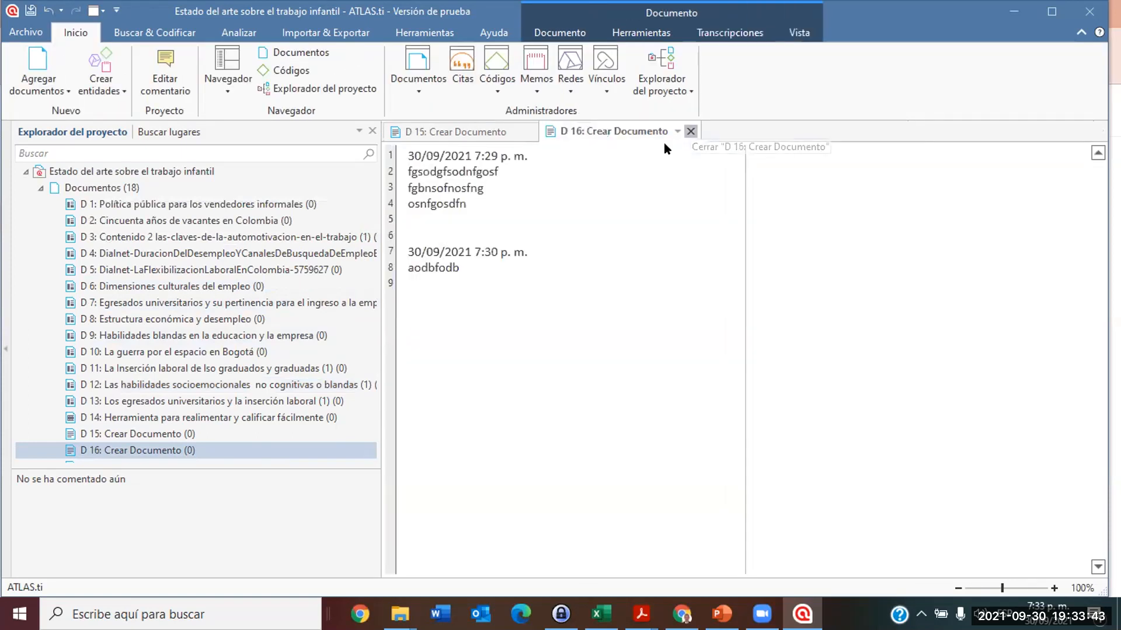
left_click(532, 132)
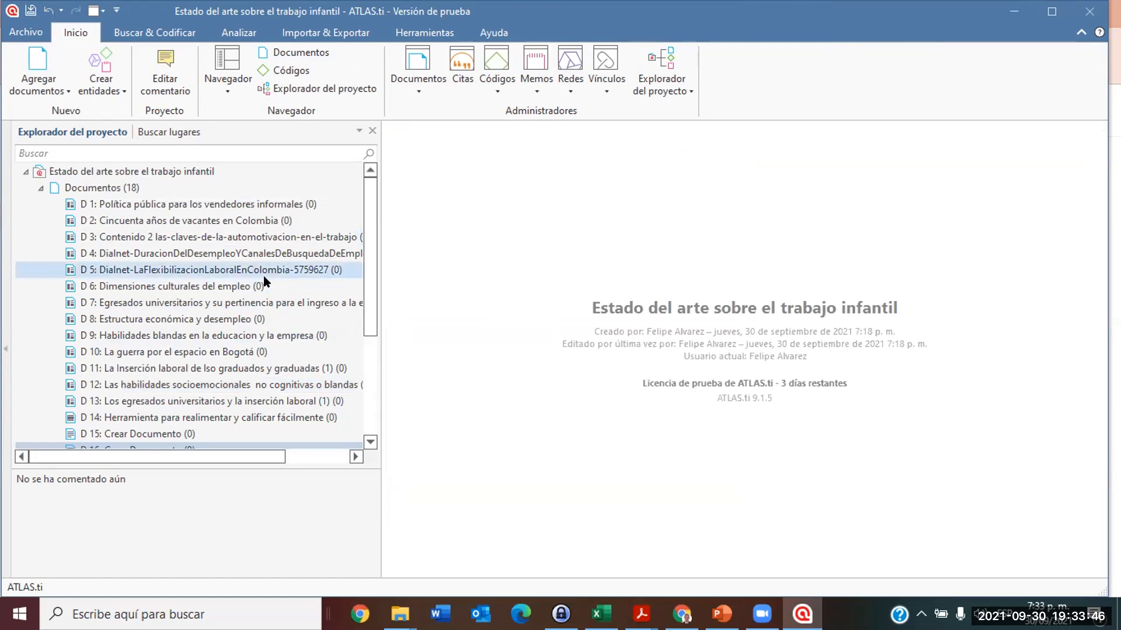
left_click(189, 220)
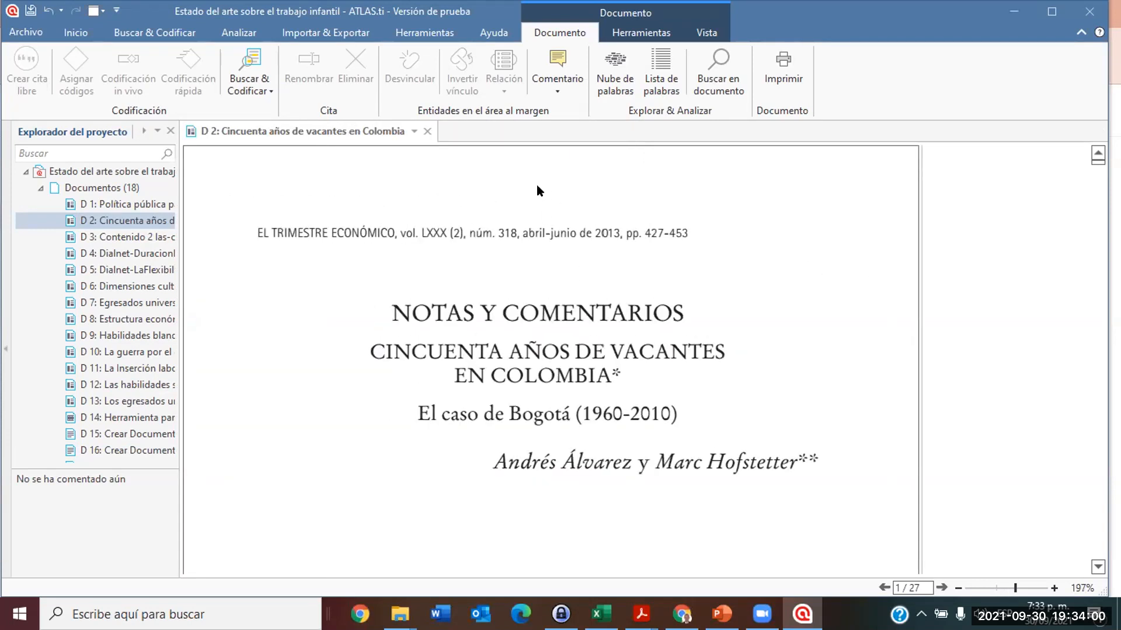
Select the whole Resumen paragraph on the first page of D 2.
scroll(405, 330, "down", 2)
scroll(355, 282, "down", 3)
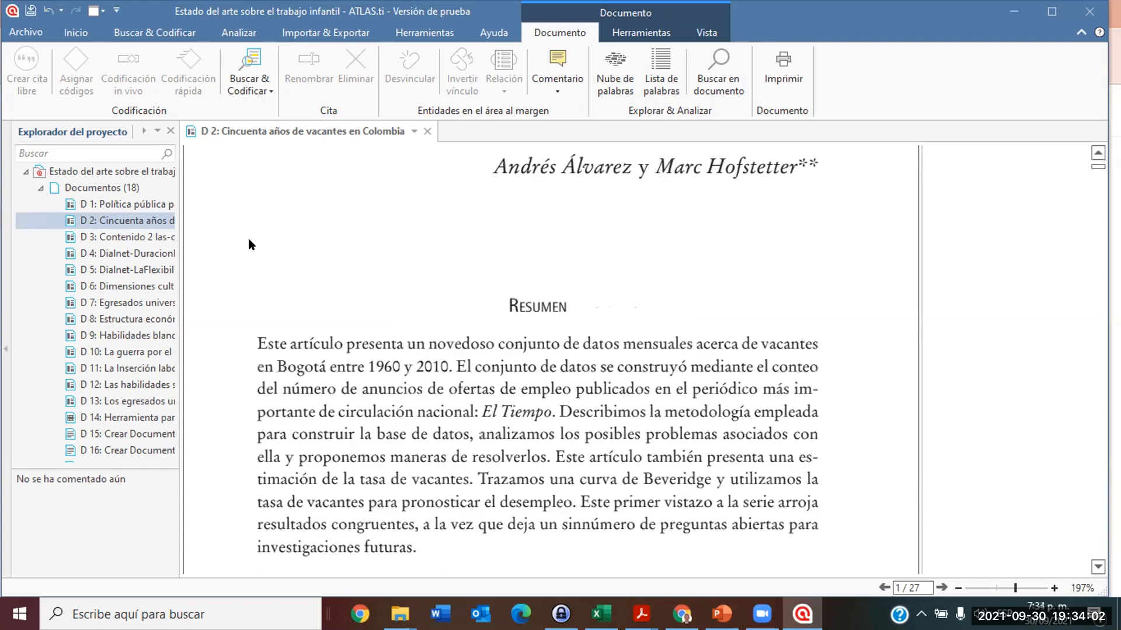
scroll(248, 244, "down", 2)
left_click_drag(577, 377, 593, 563)
Switch to Adobe Acrobat Reader and examine the highlighted passage marked "Mercado laboral" in Estructura económica y desempleo.pdf.
left_click(641, 614)
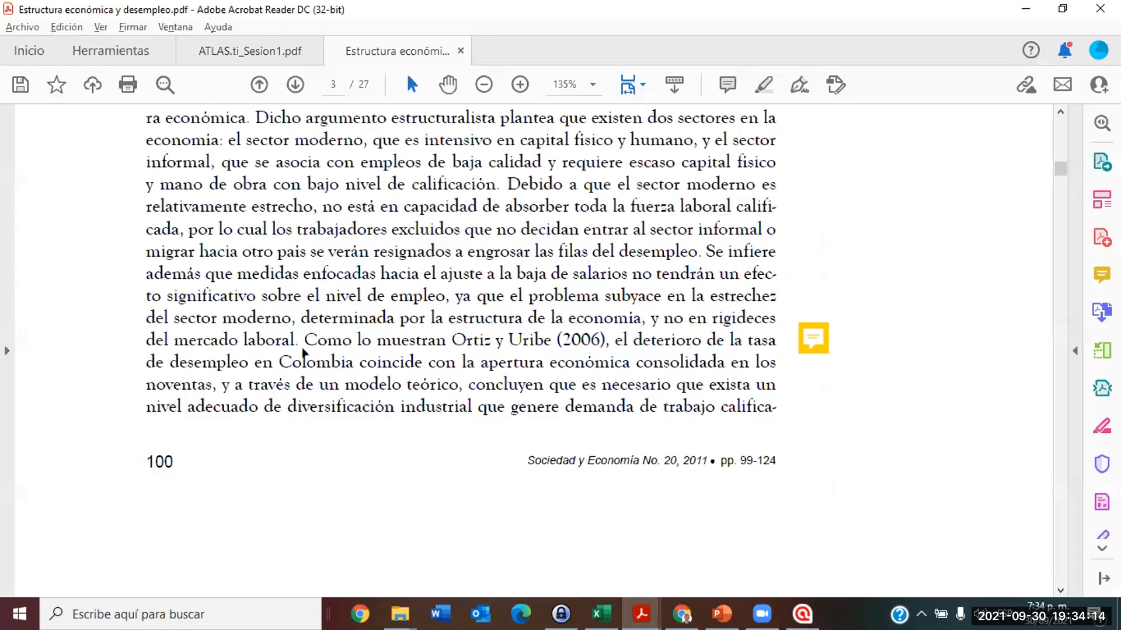
scroll(302, 349, "up", 3)
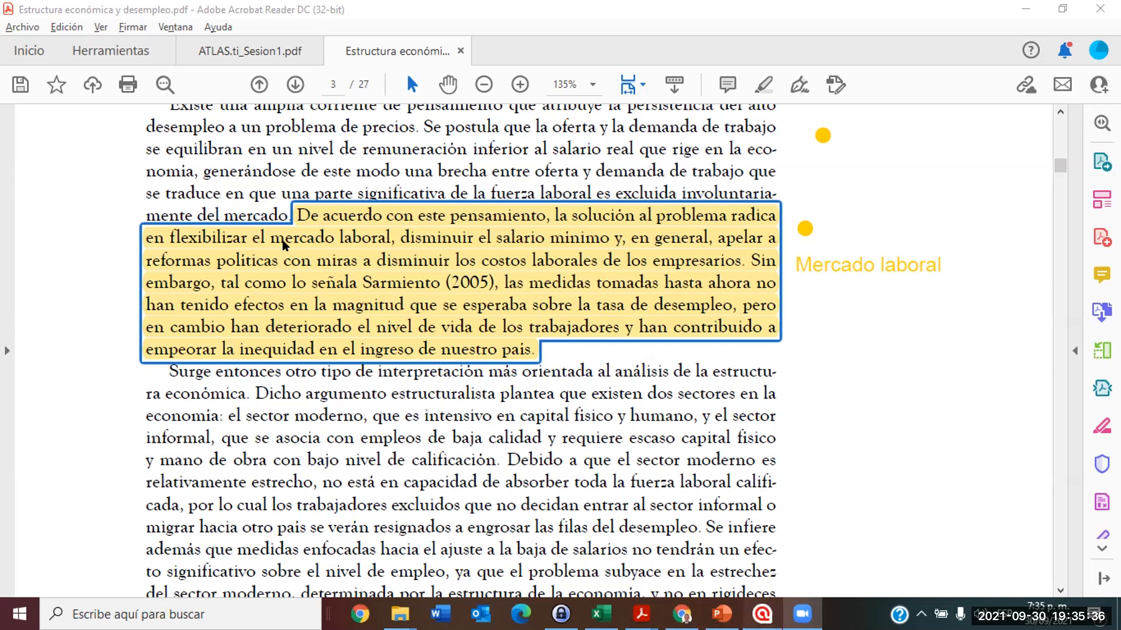
Return to ATLAS.ti and select the Resumen text of D 2 from "Este artículo presenta" through "El Tiempo".
key("alt+Tab")
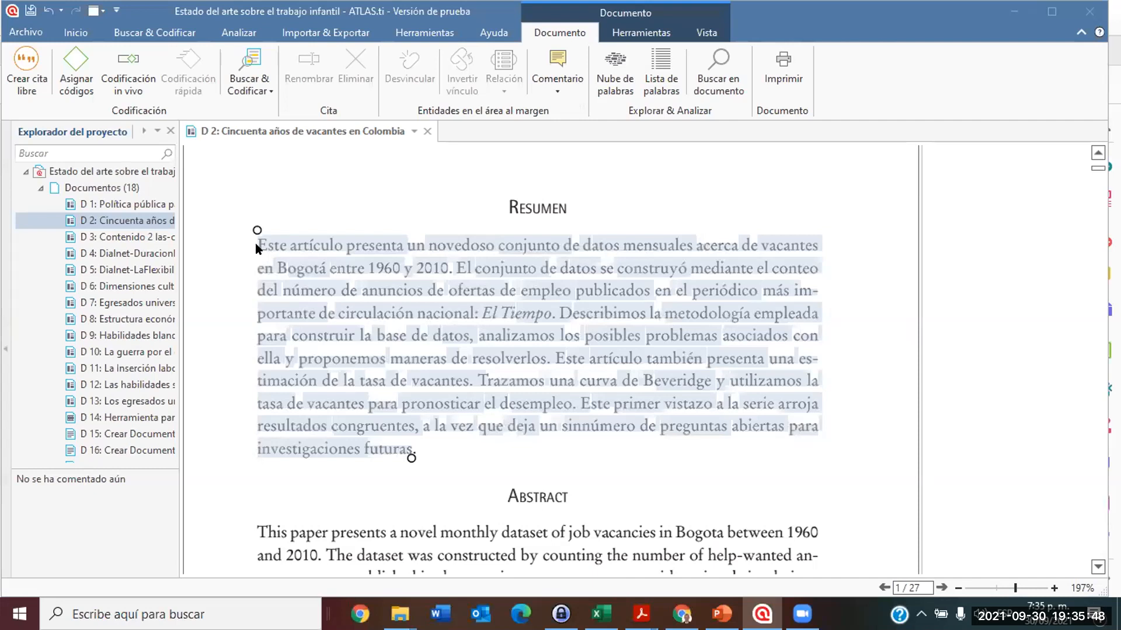
left_click(325, 235)
left_click(330, 335)
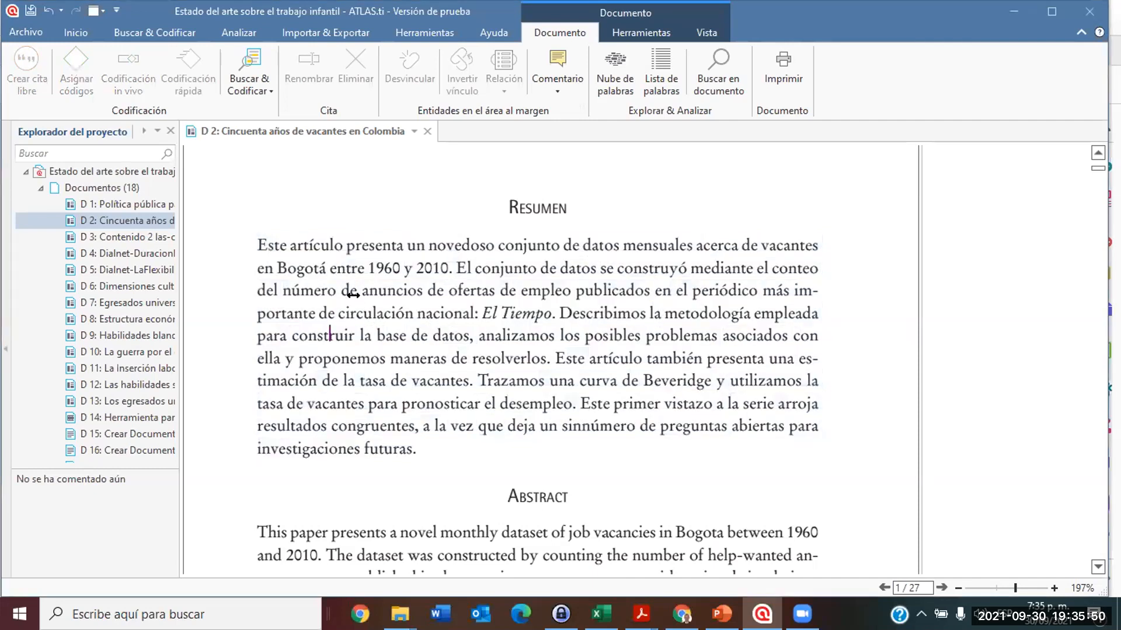
left_click_drag(353, 295, 519, 359)
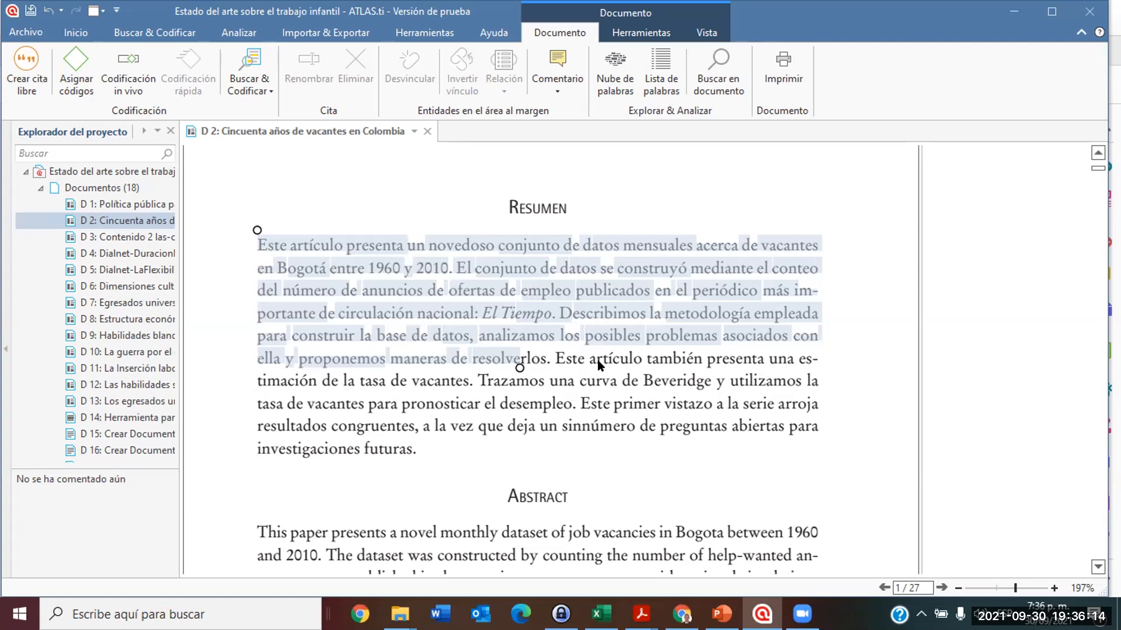
left_click(555, 390)
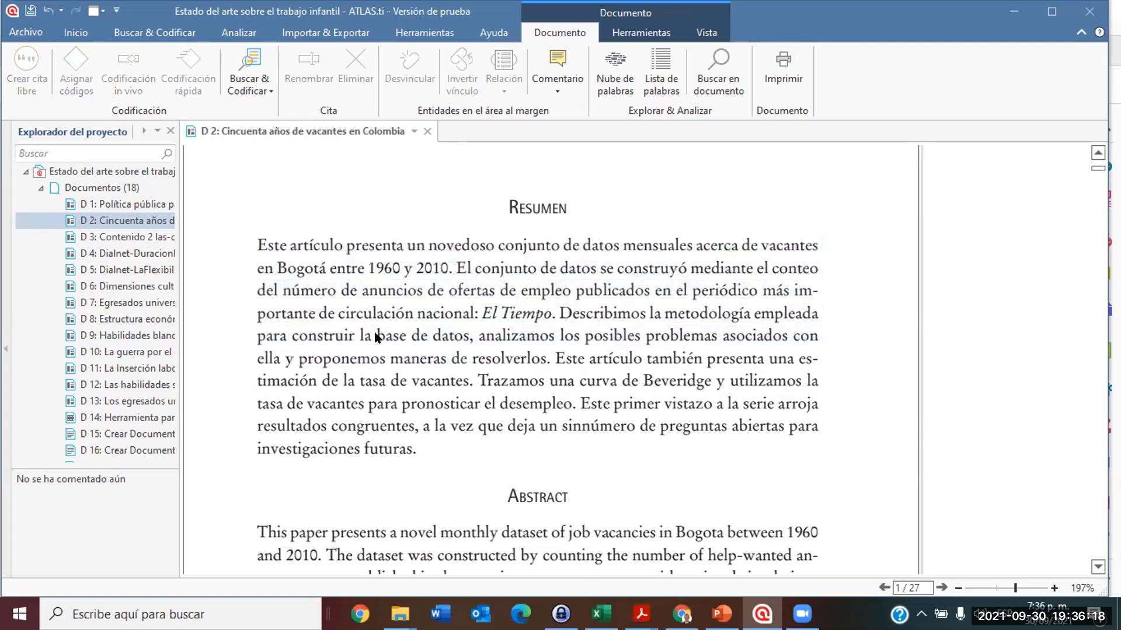
left_click_drag(256, 246, 553, 314)
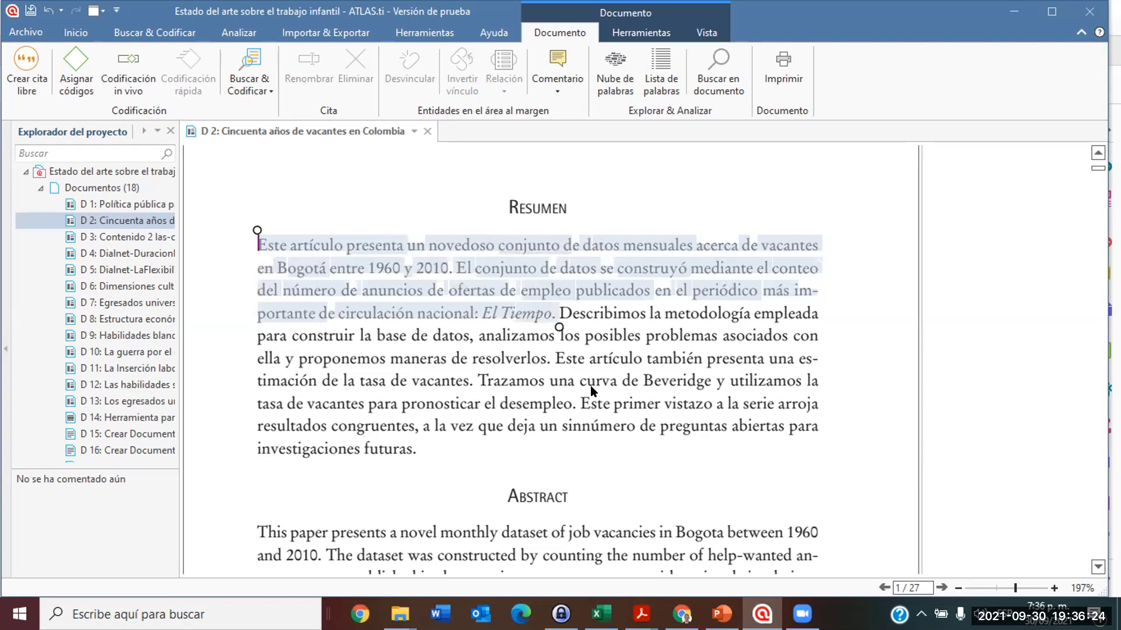
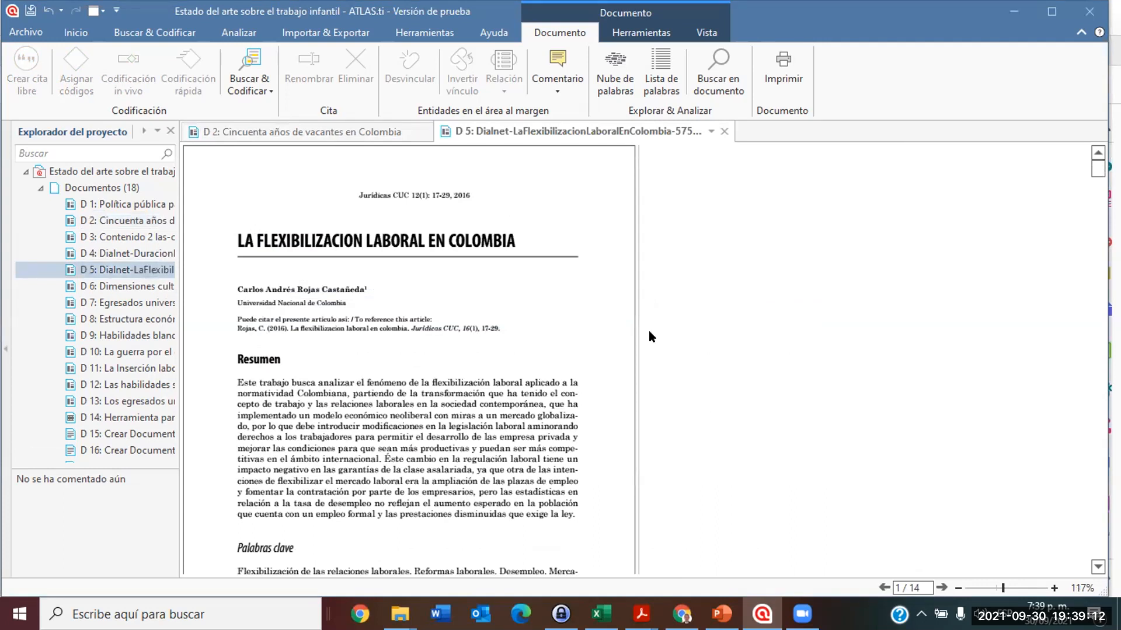
Enlarge D 5's page area, select its Resumen text from "Este trabajo busca" through "ámbito internacional", and open D 1: Política pública para los vendedores informales.
left_click_drag(770, 399, 583, 402)
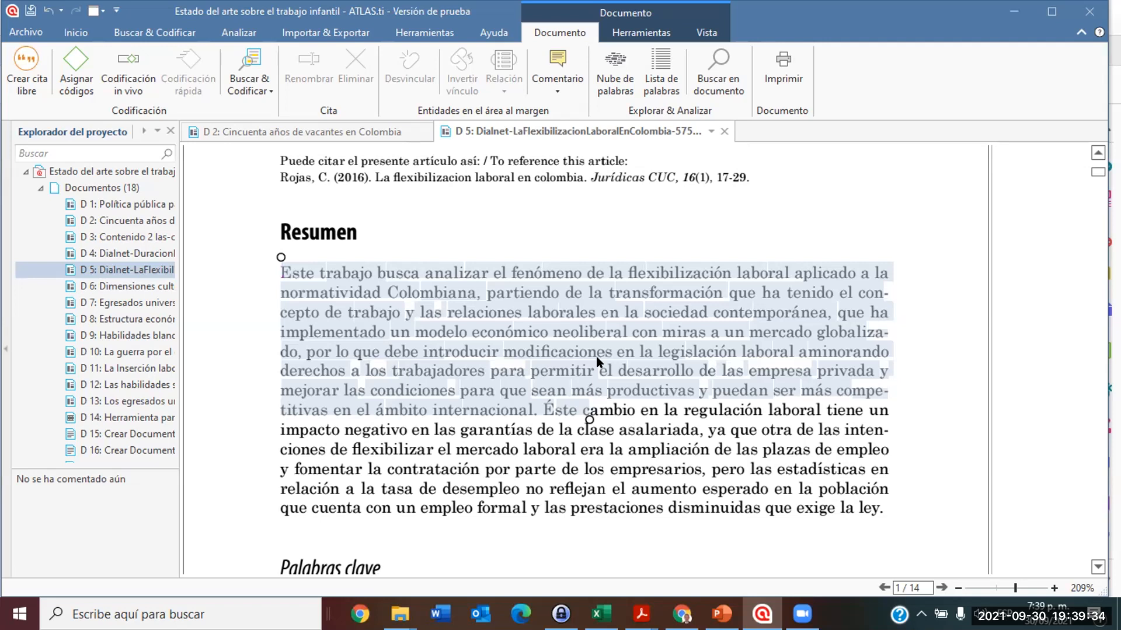
left_click(145, 205)
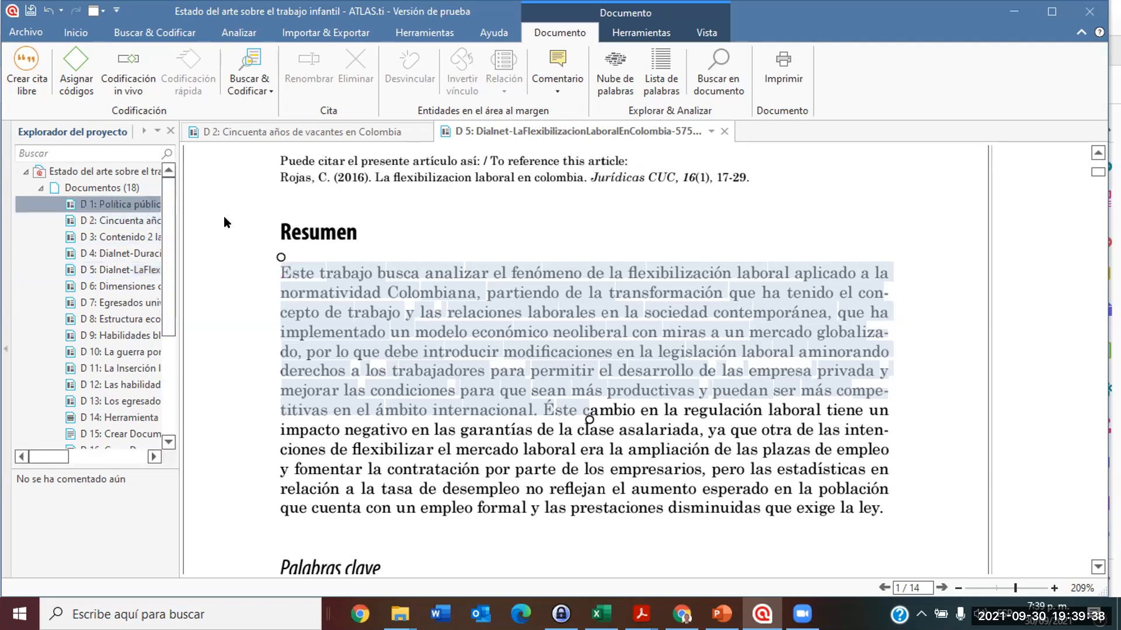
Clear the Resumen selection in D 2, close documents D 2 and D 5, and return to D 1.
left_click(100, 222)
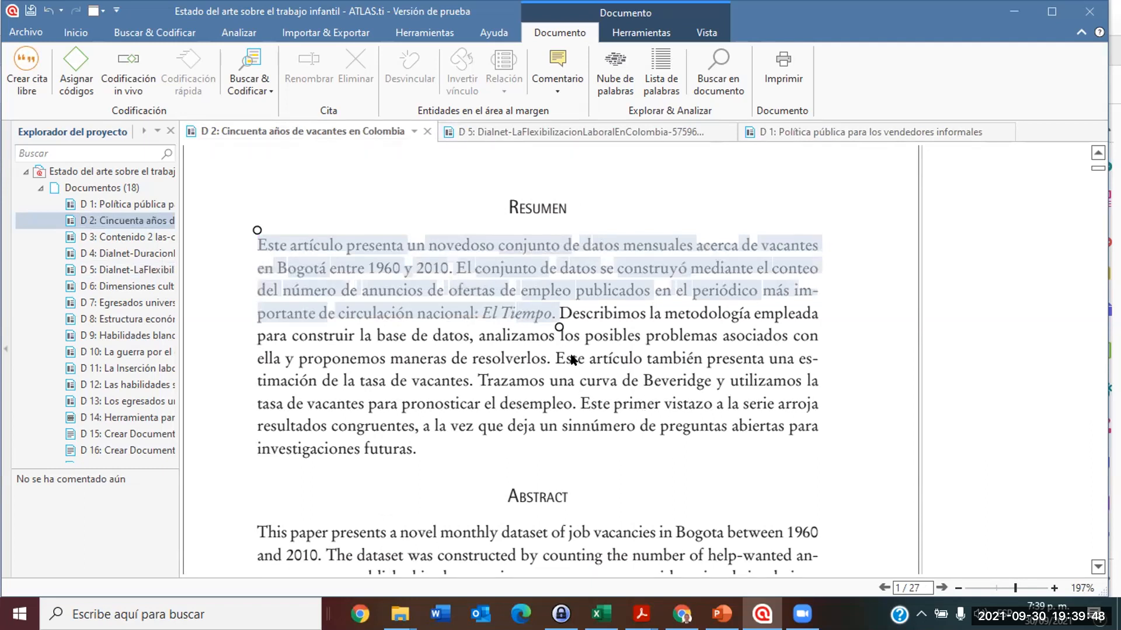
left_click(556, 337)
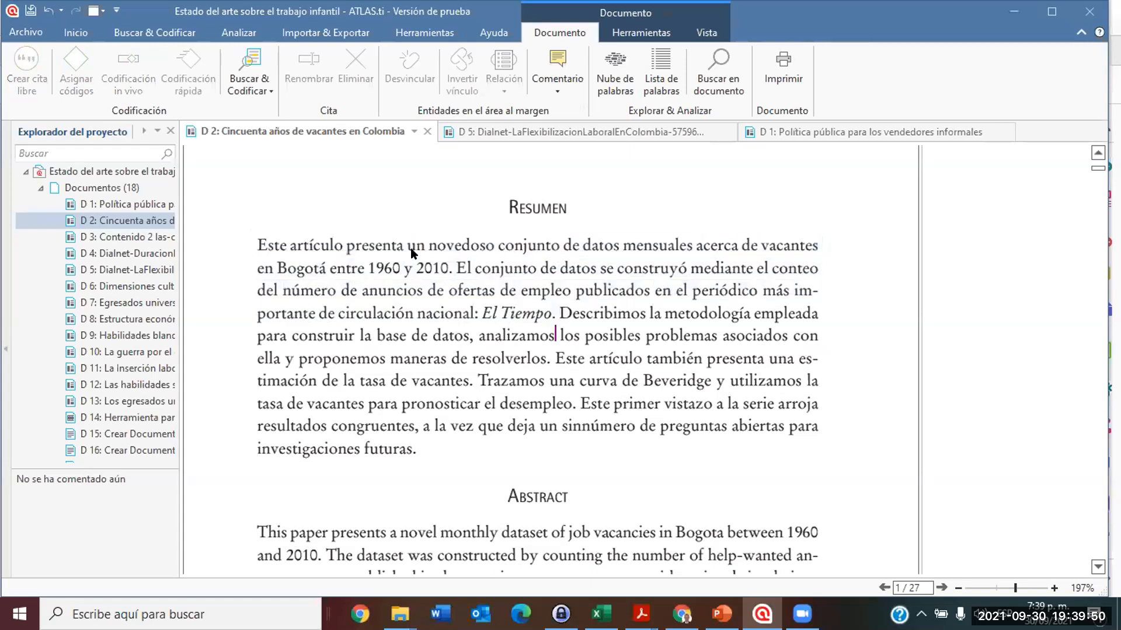
left_click(409, 251)
left_click(466, 130)
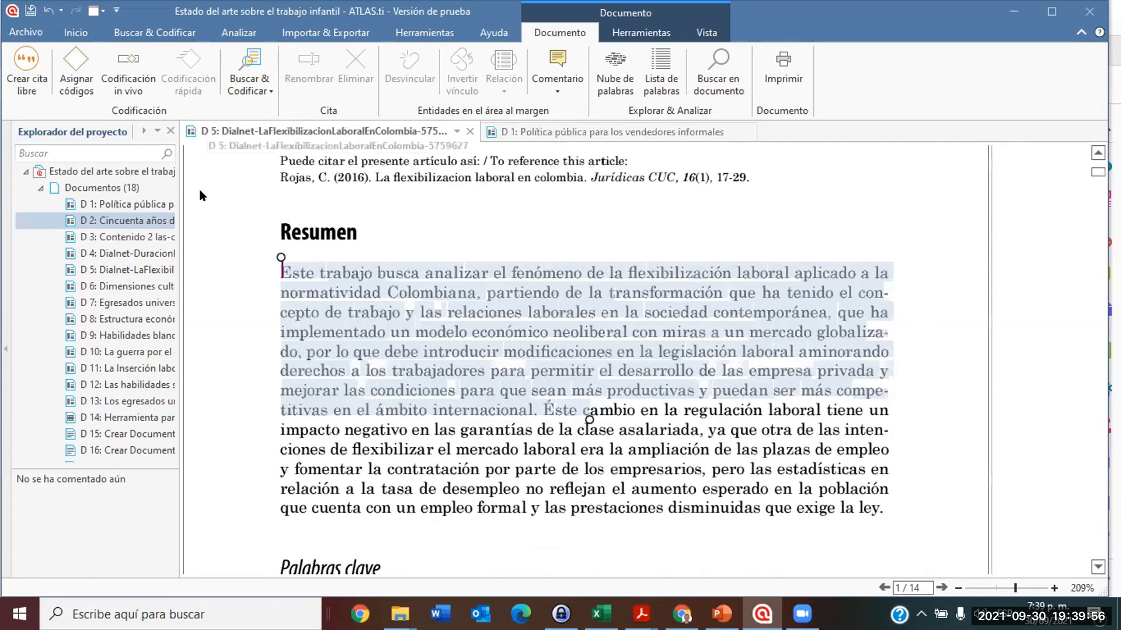
double_click(138, 204)
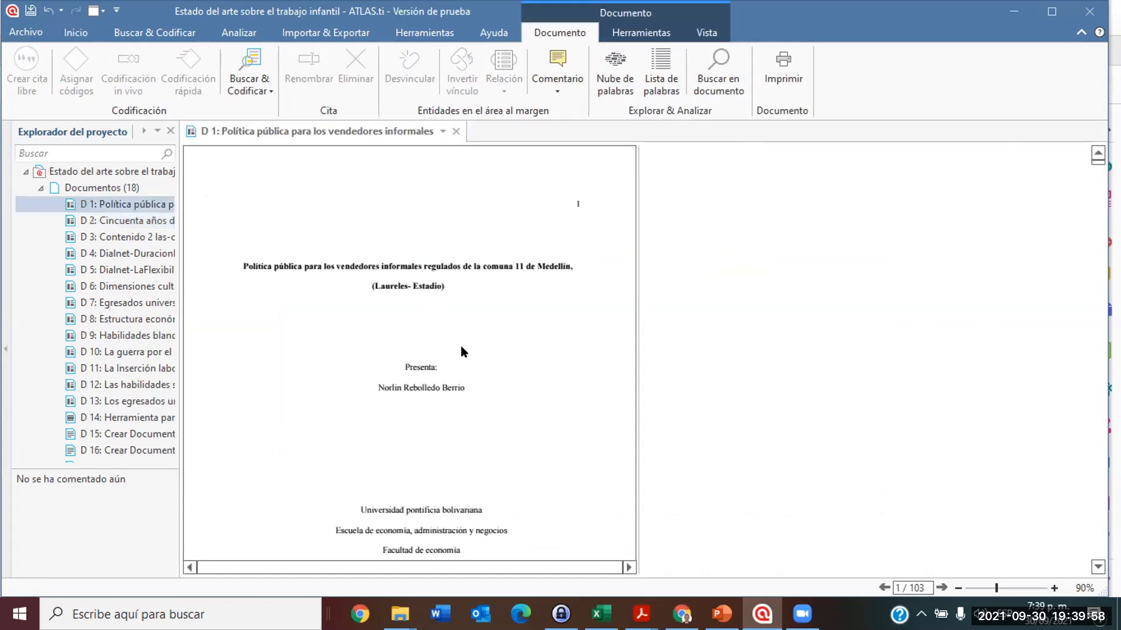
Widen the page area of D 1 and select the "Declaro que este trabajo de grado" paragraph on page 3.
left_click_drag(631, 343, 1031, 466)
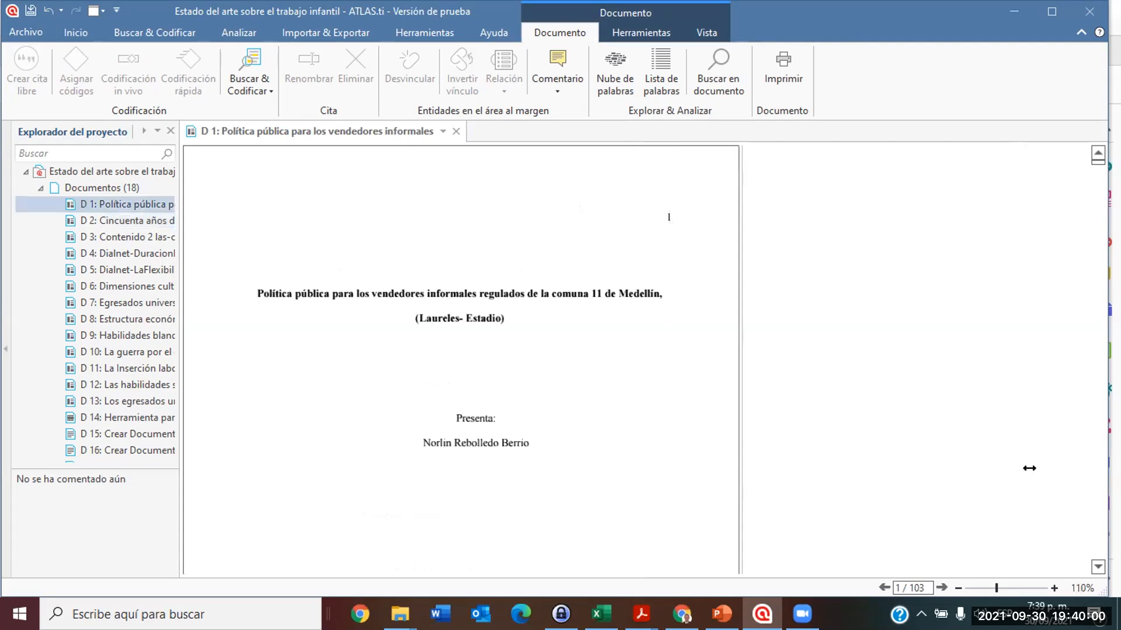
scroll(542, 414, "down", 10)
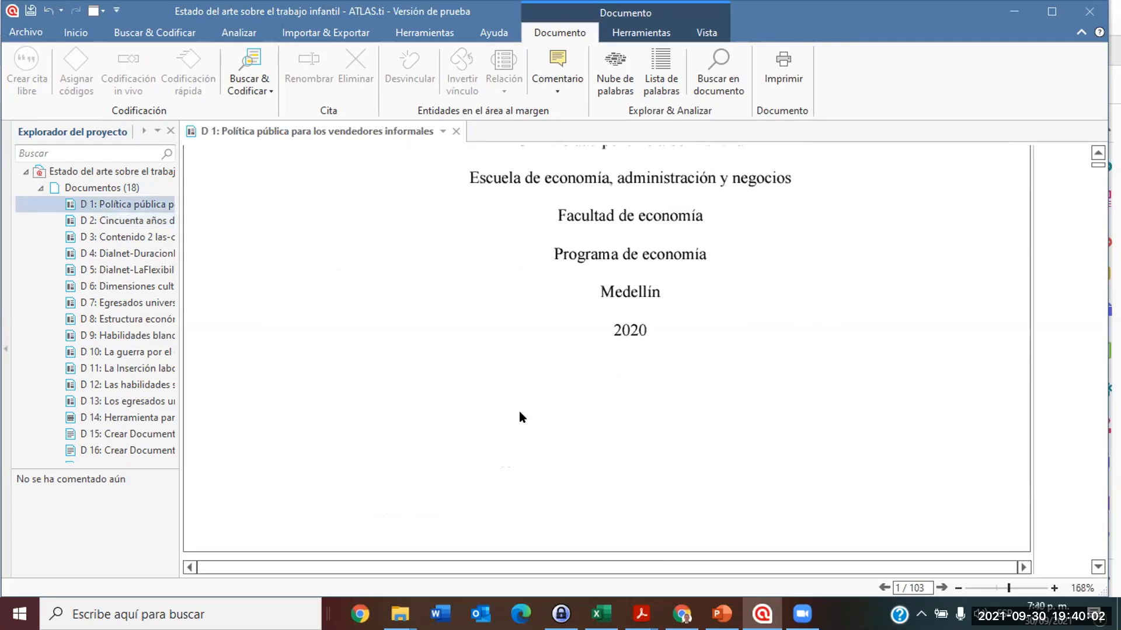
scroll(342, 314, "down", 3)
left_click_drag(449, 298, 625, 413)
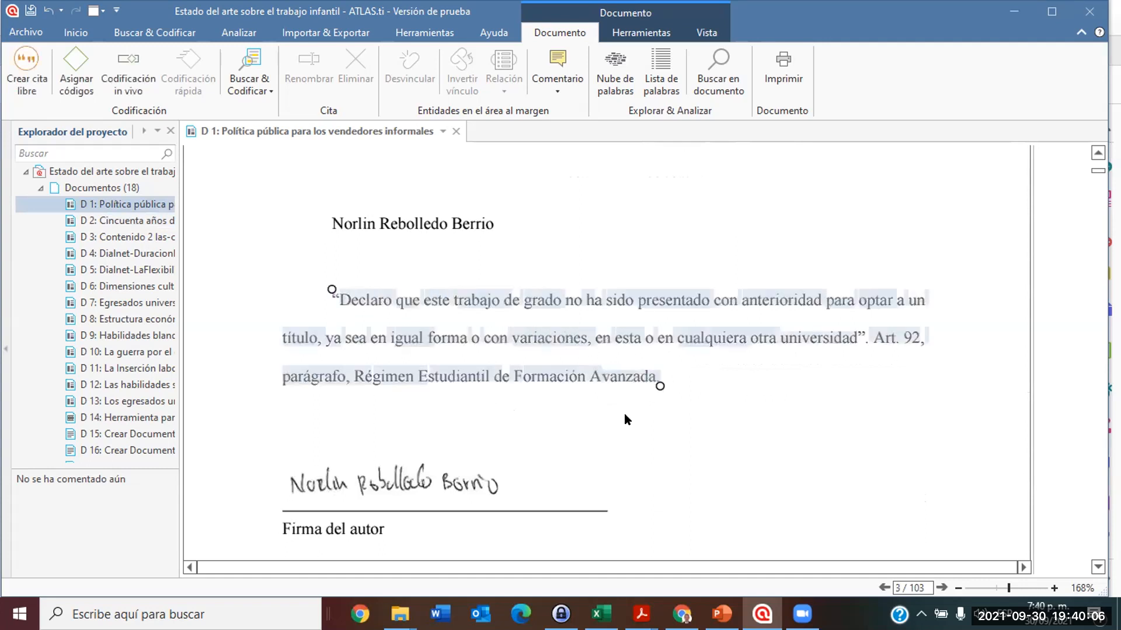
Select the Agradecimientos text on page 4 of D 1, starting at "El hombre no es por naturaleza" and continuing through most of the thanks.
scroll(625, 413, "down", 5)
scroll(584, 416, "down", 3)
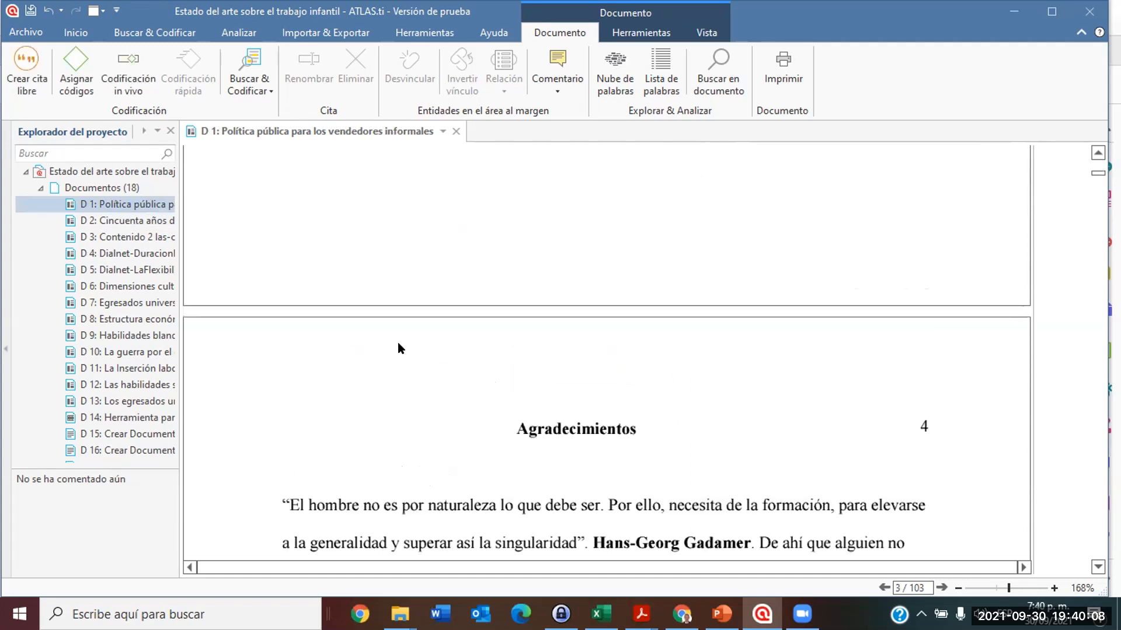
scroll(320, 298, "down", 3)
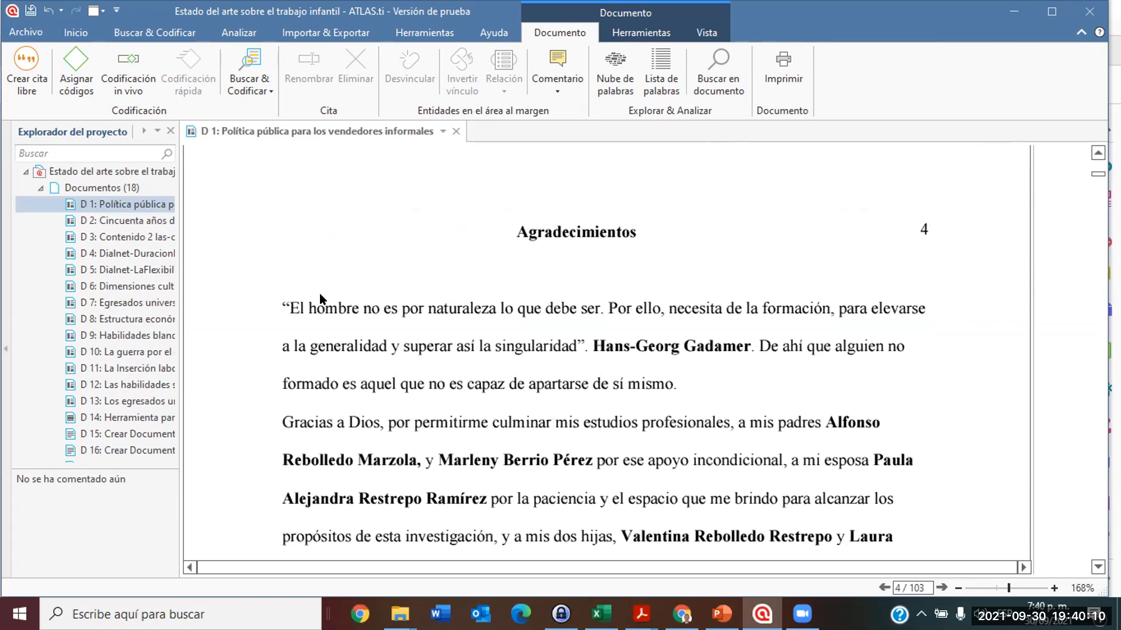
scroll(288, 215, "up", 2)
scroll(284, 216, "down", 3)
left_click_drag(284, 216, 922, 517)
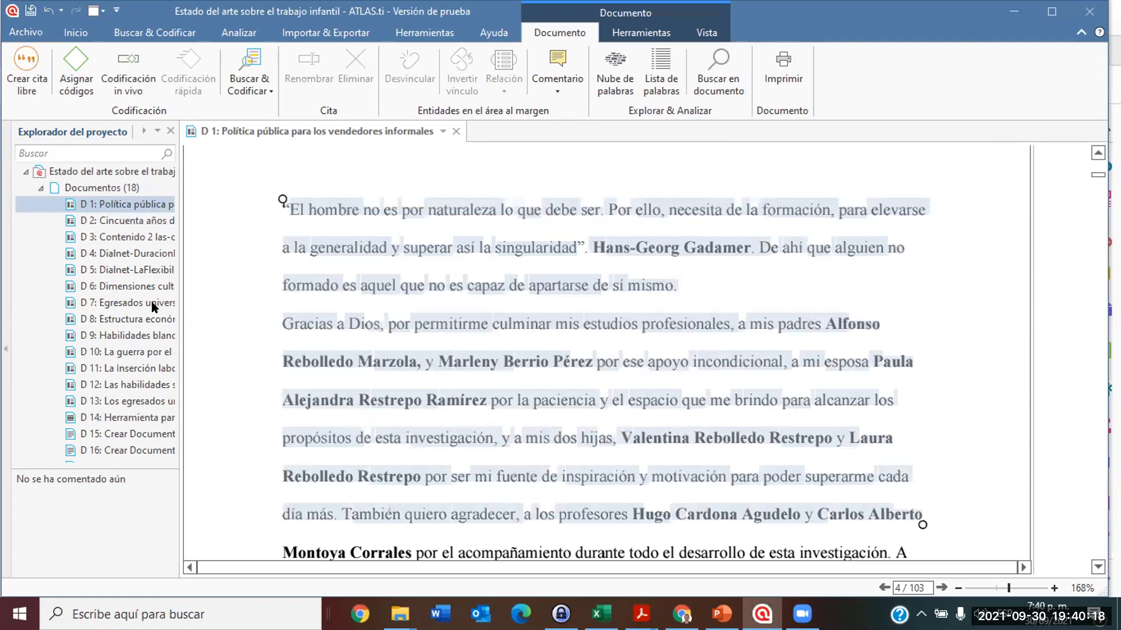
Widen the project explorer, open D 8: Estructura económica y desempleo, and select its English Abstract on page 2 into the Key words line.
left_click_drag(258, 337, 255, 387)
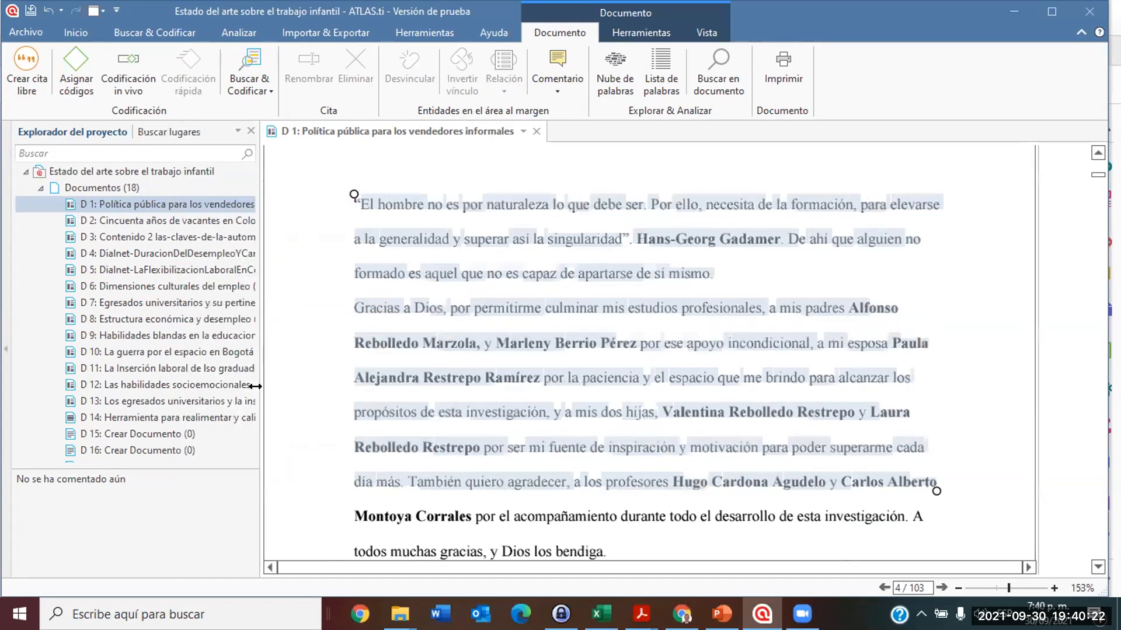
left_click(190, 320)
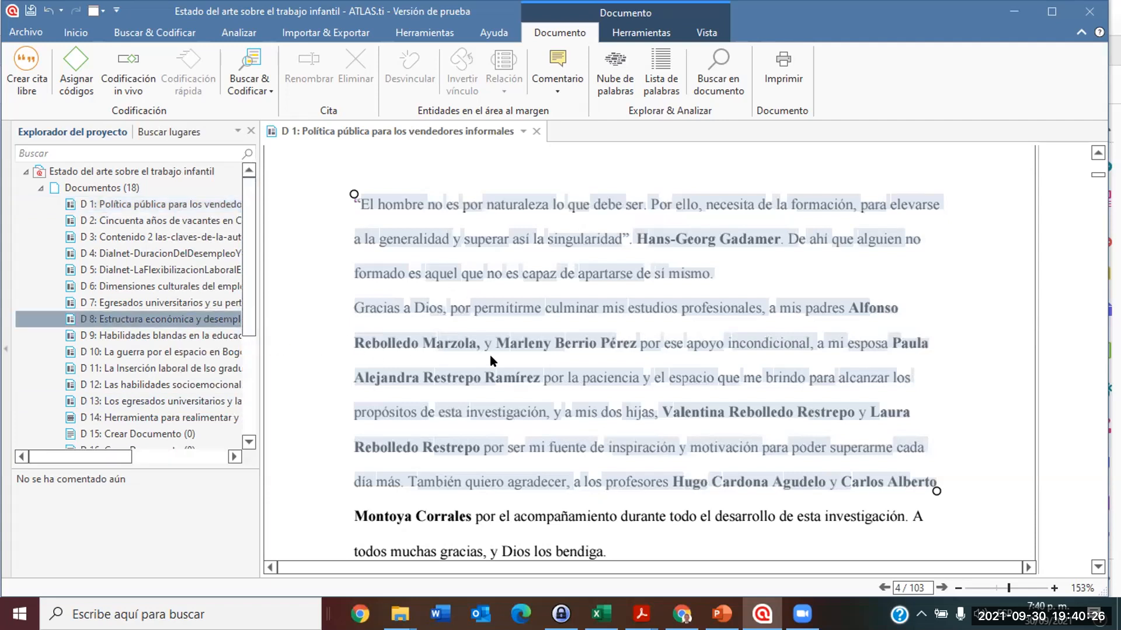
left_click_drag(677, 300, 946, 373)
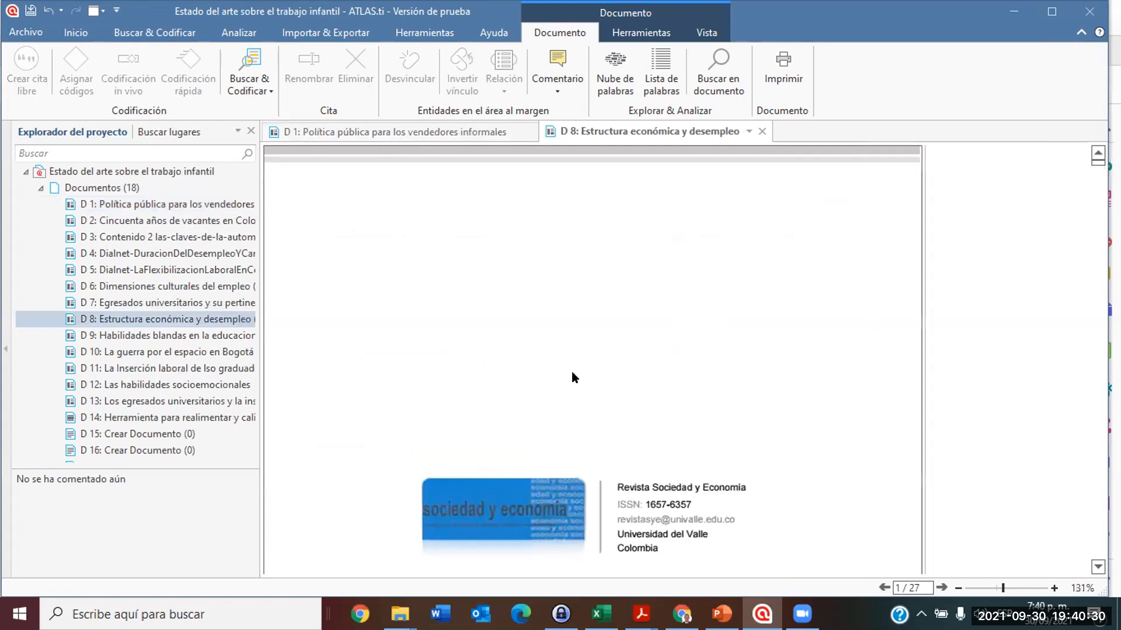
scroll(569, 367, "down", 5)
scroll(565, 362, "down", 10)
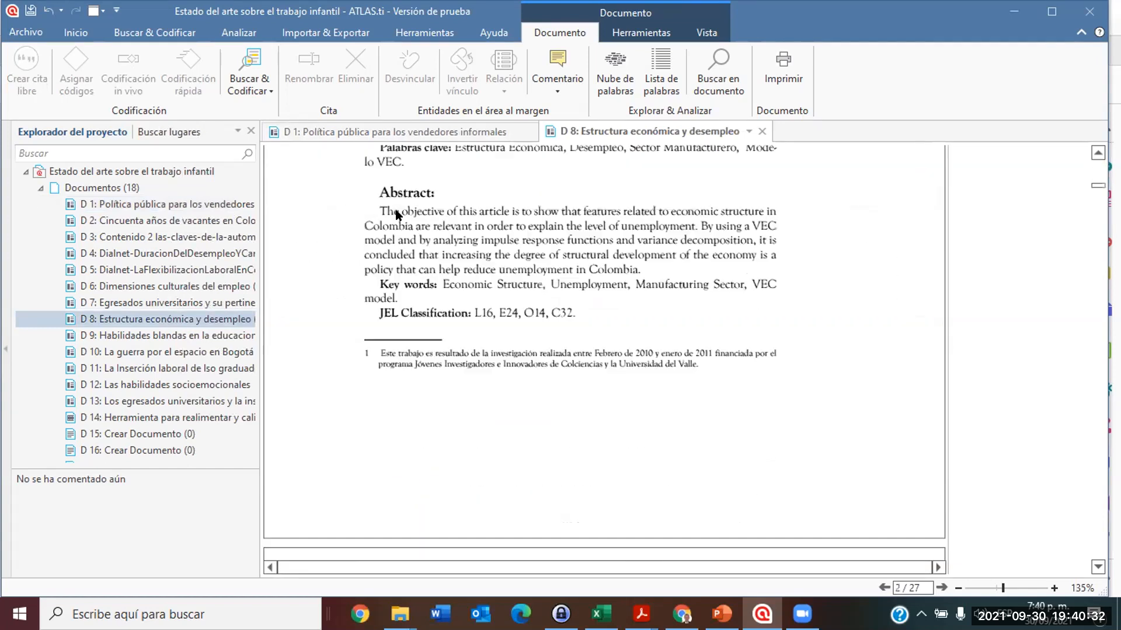
left_click_drag(388, 211, 575, 288)
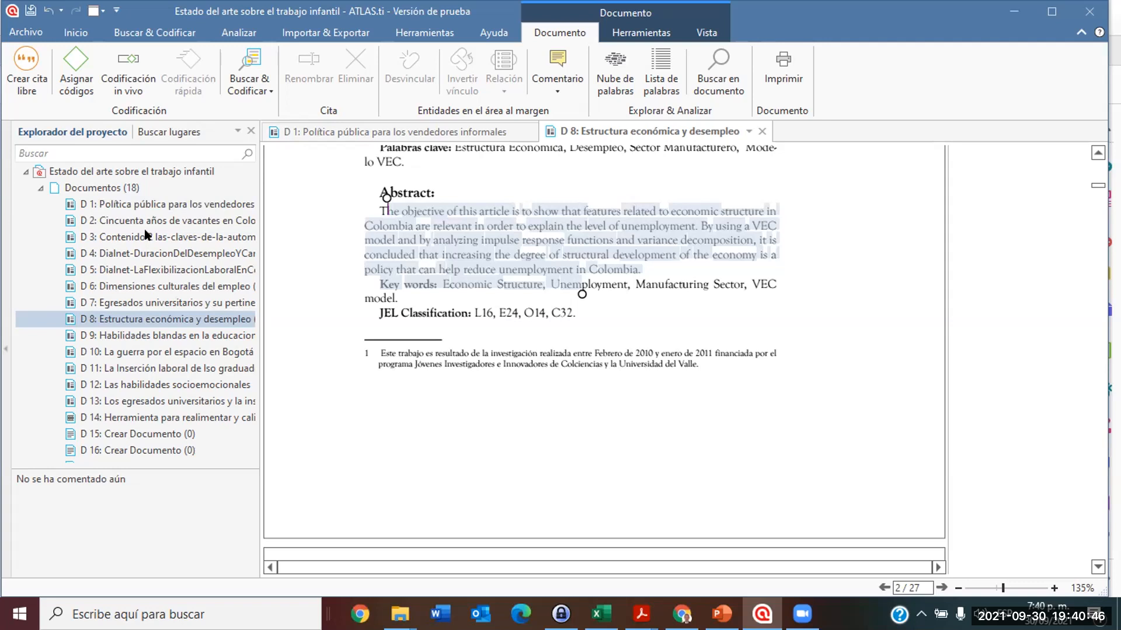
Close D 8 and go to the Resumen on page 10 of D 1.
double_click(174, 214)
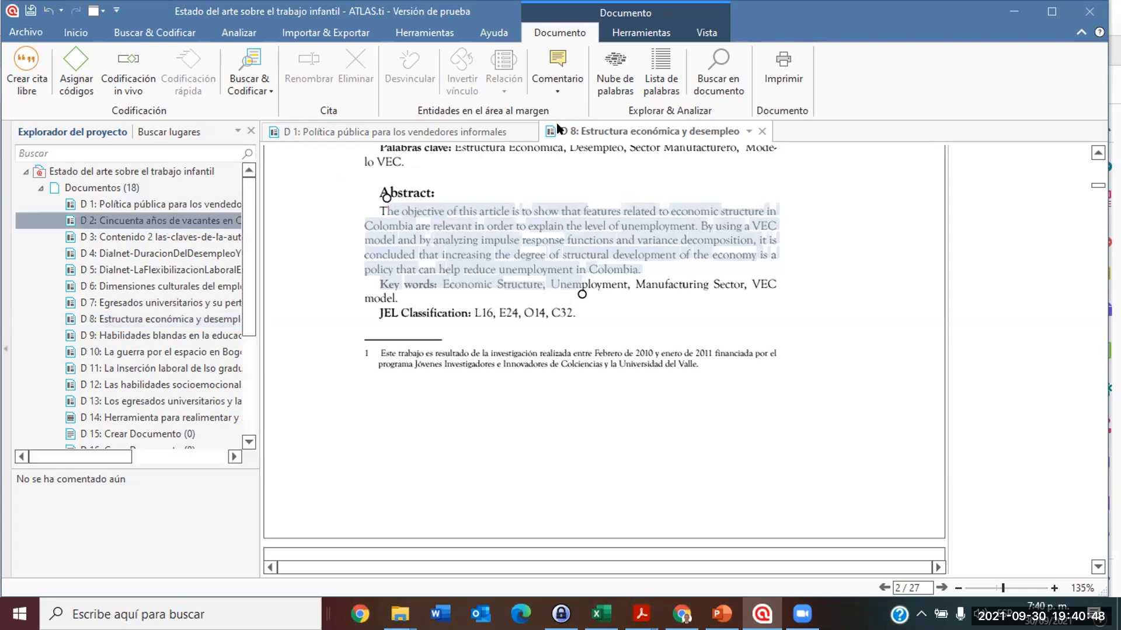
left_click(755, 132)
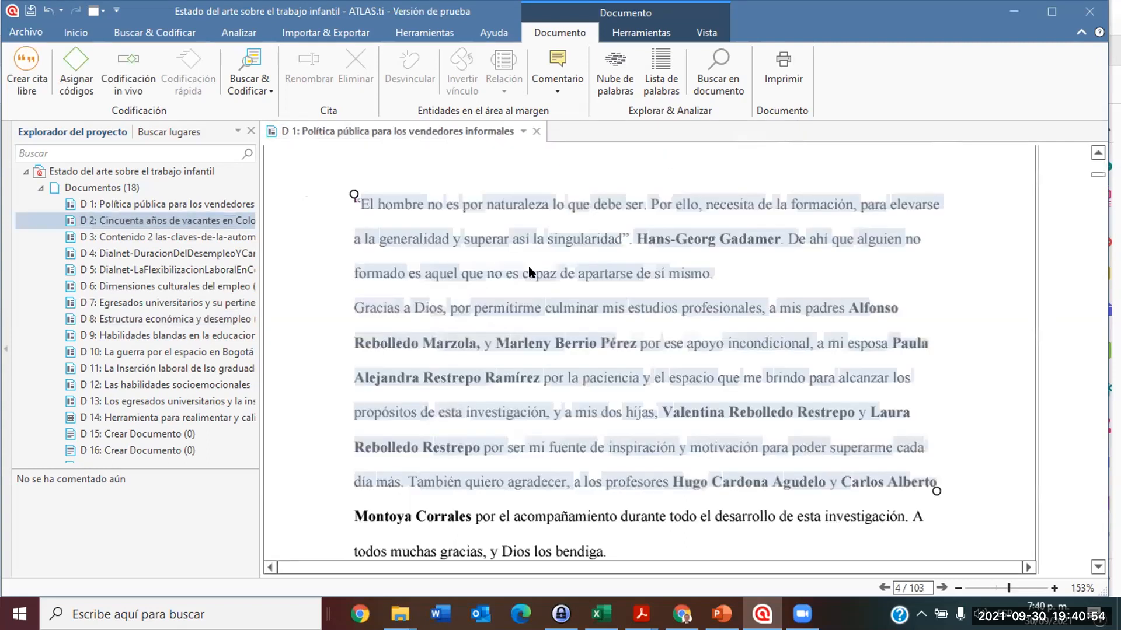
scroll(530, 271, "up", 10)
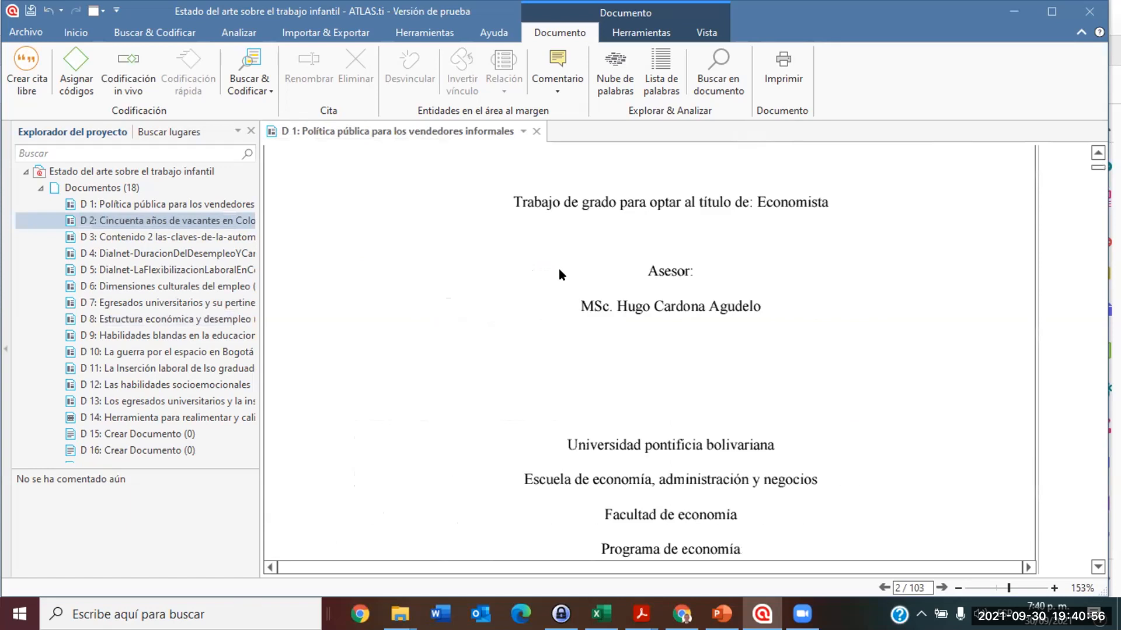
scroll(559, 270, "down", 8)
scroll(557, 281, "down", 8)
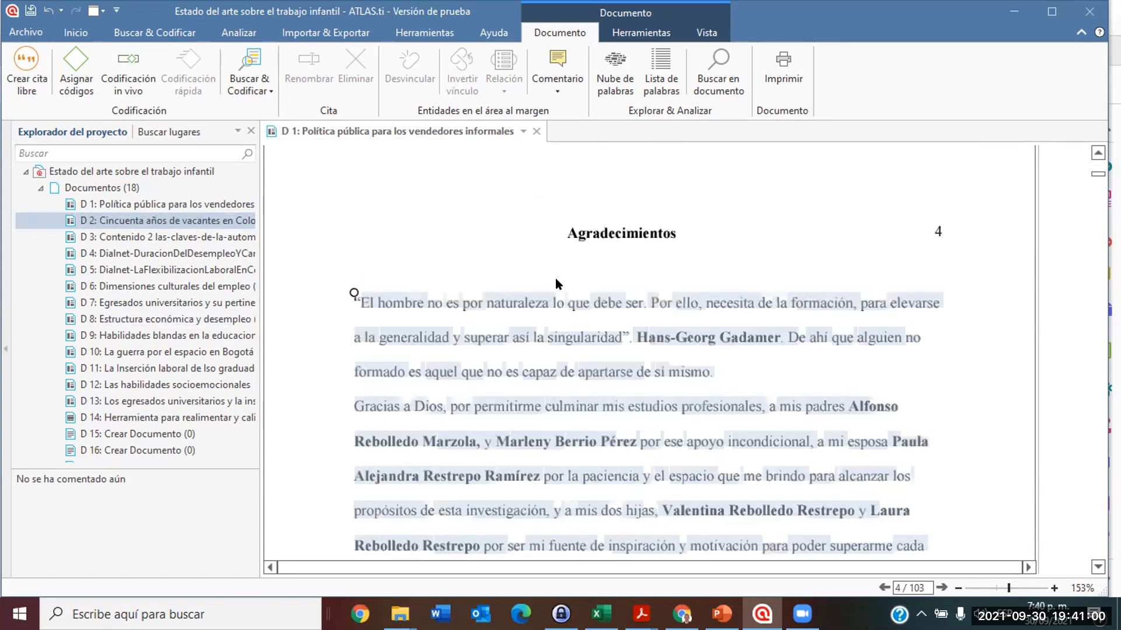
scroll(555, 278, "down", 10)
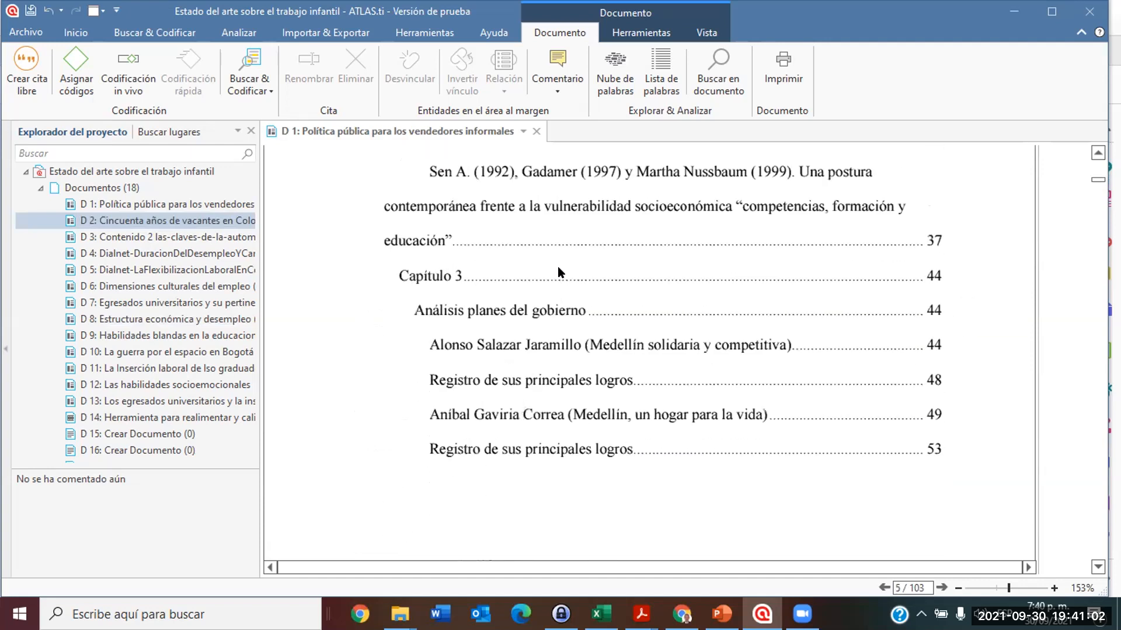
scroll(558, 271, "down", 15)
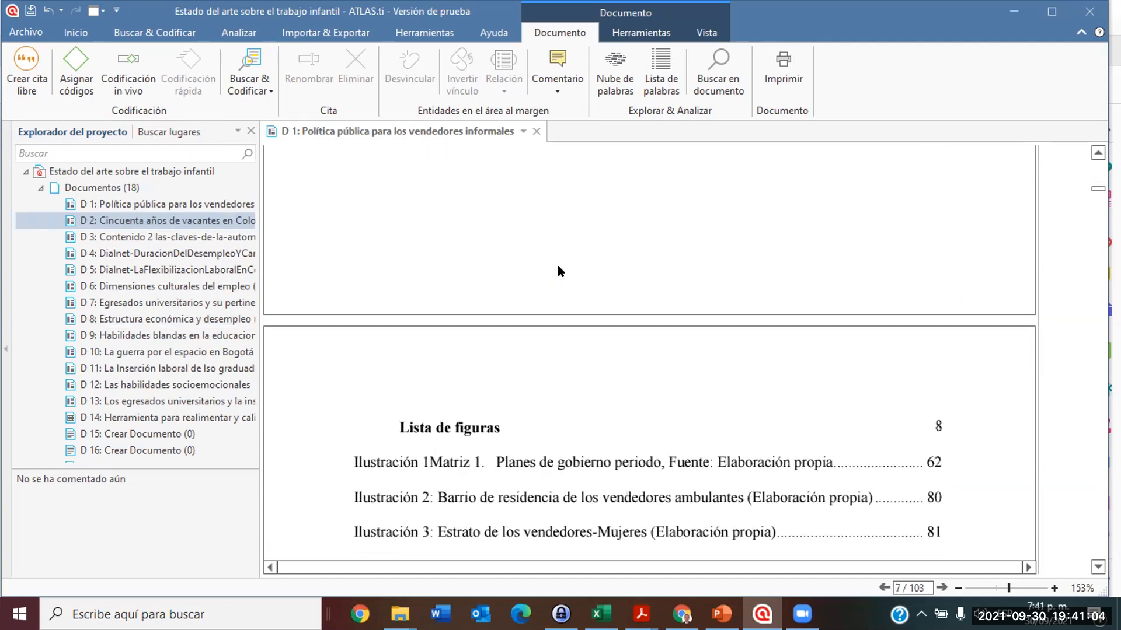
scroll(558, 271, "down", 15)
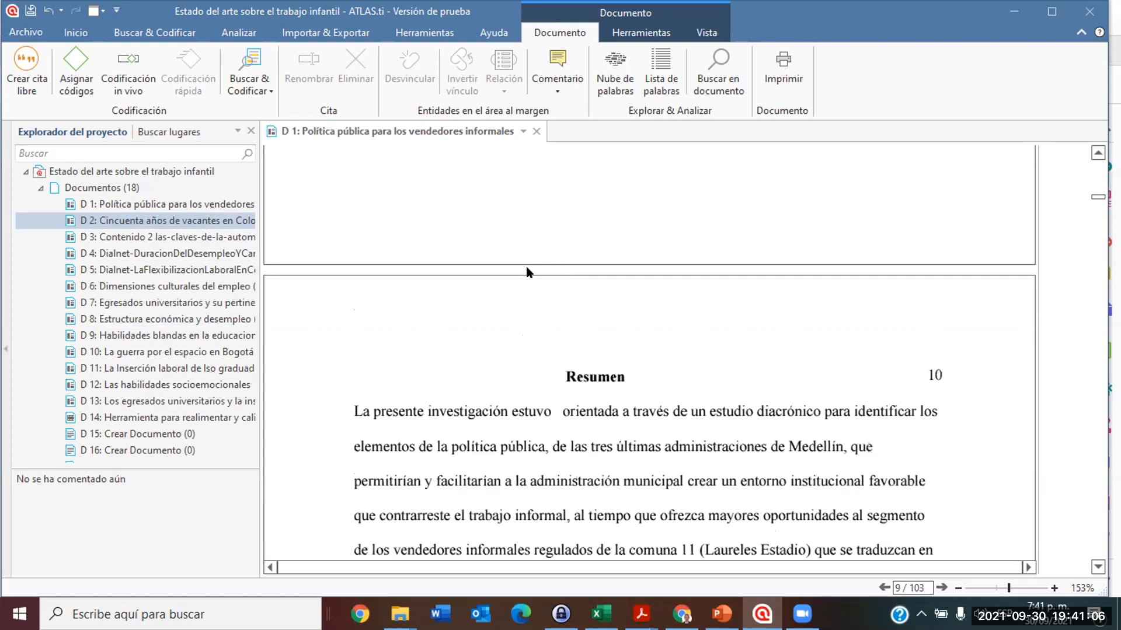
scroll(527, 272, "down", 7)
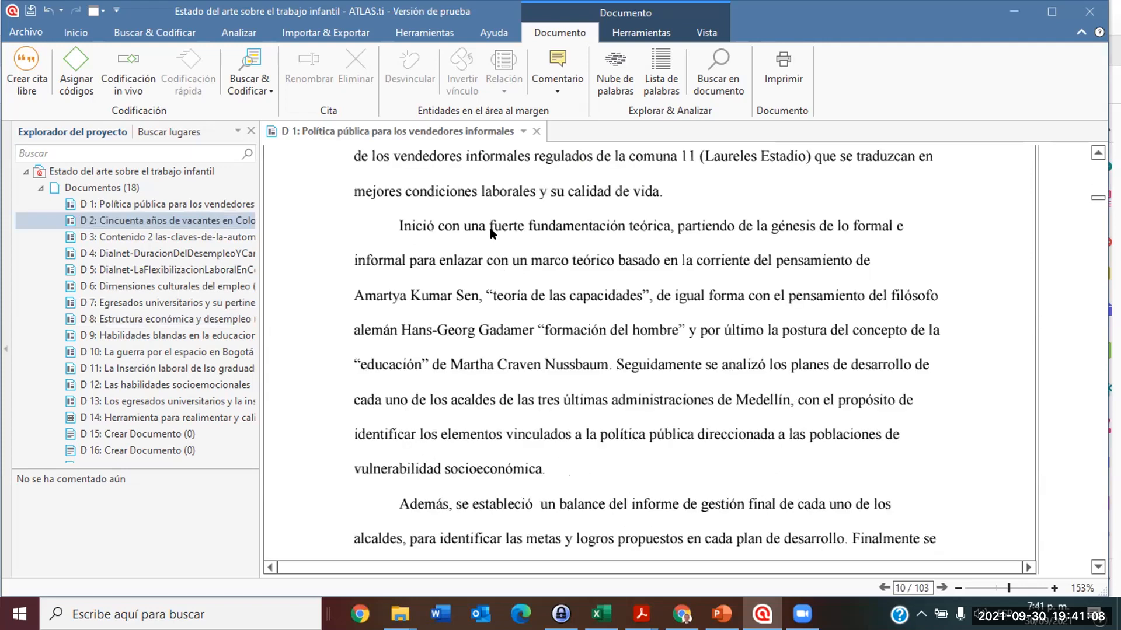
scroll(489, 227, "up", 3)
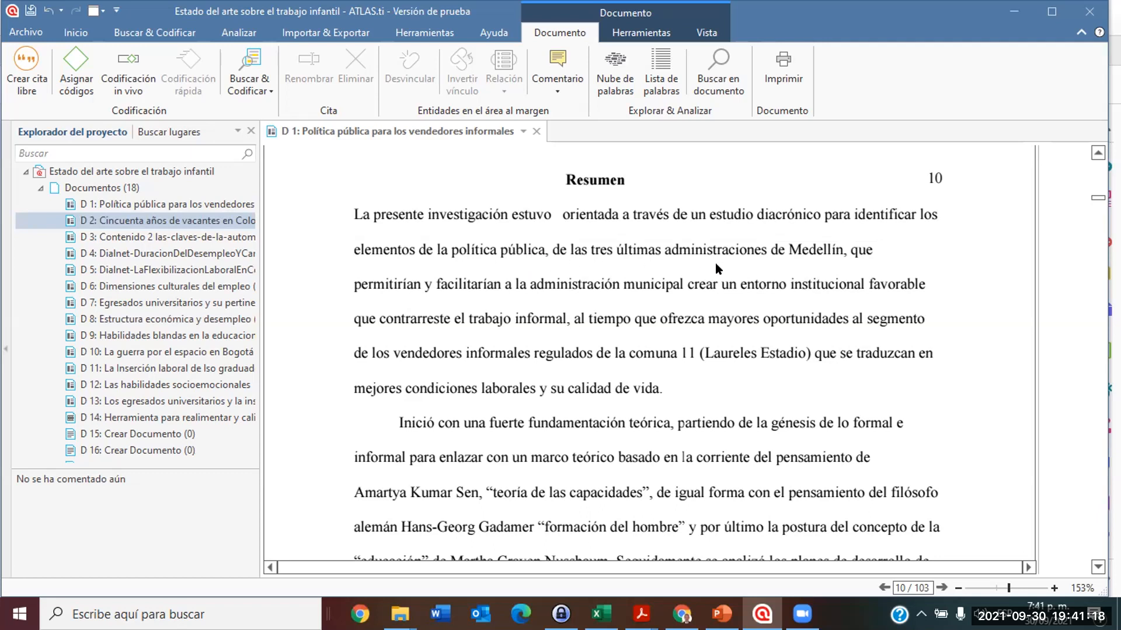
Assign a new code "Política publica" to the first Resumen paragraph, from "La presente investigación" through "calidad de vida", on page 10 of D 1.
left_click_drag(747, 240, 854, 249)
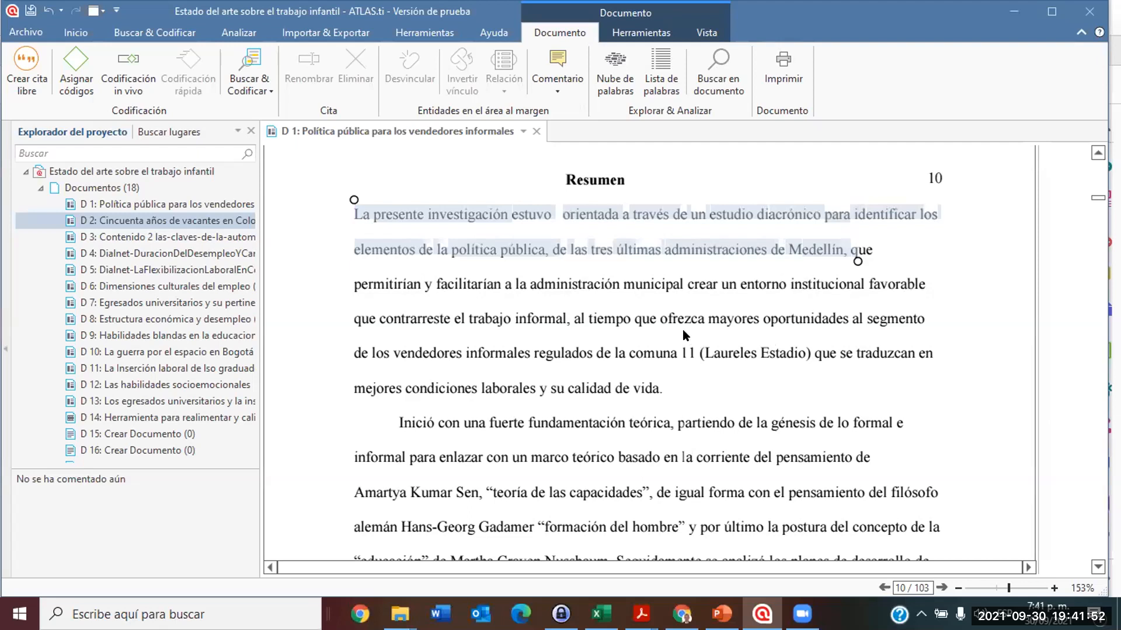
left_click(352, 214)
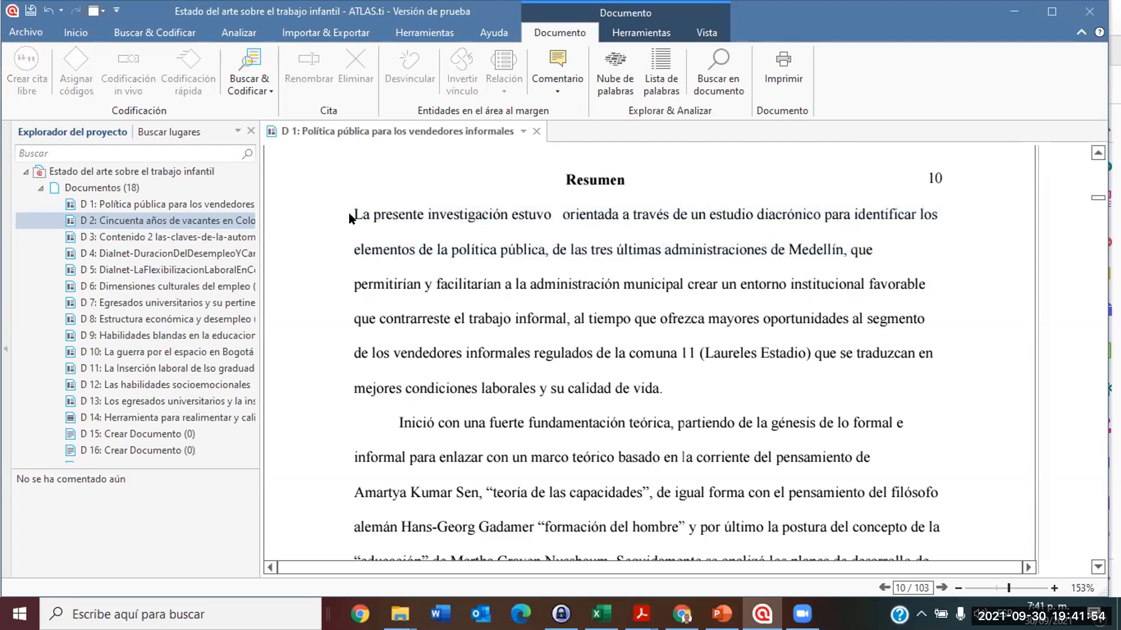
left_click_drag(354, 216, 664, 381)
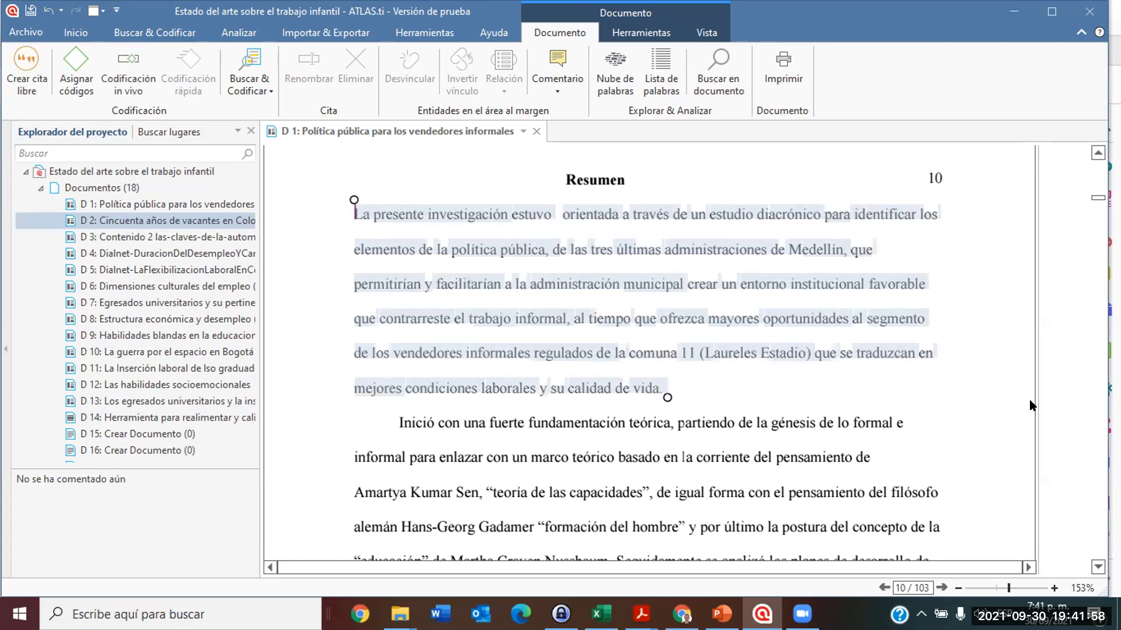
right_click(672, 285)
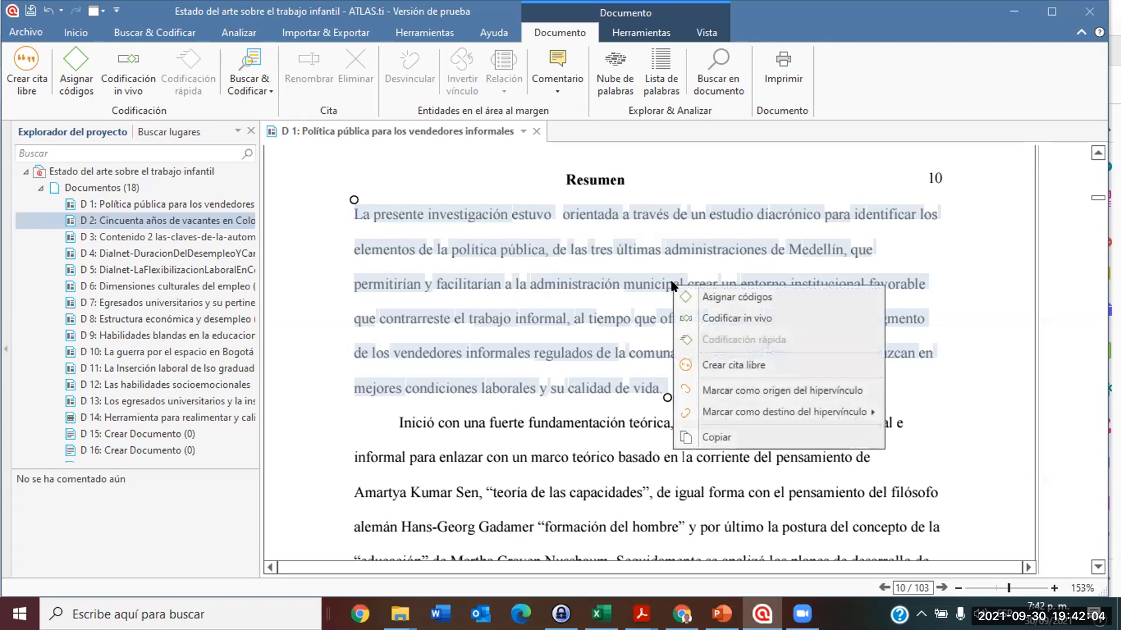
left_click(754, 300)
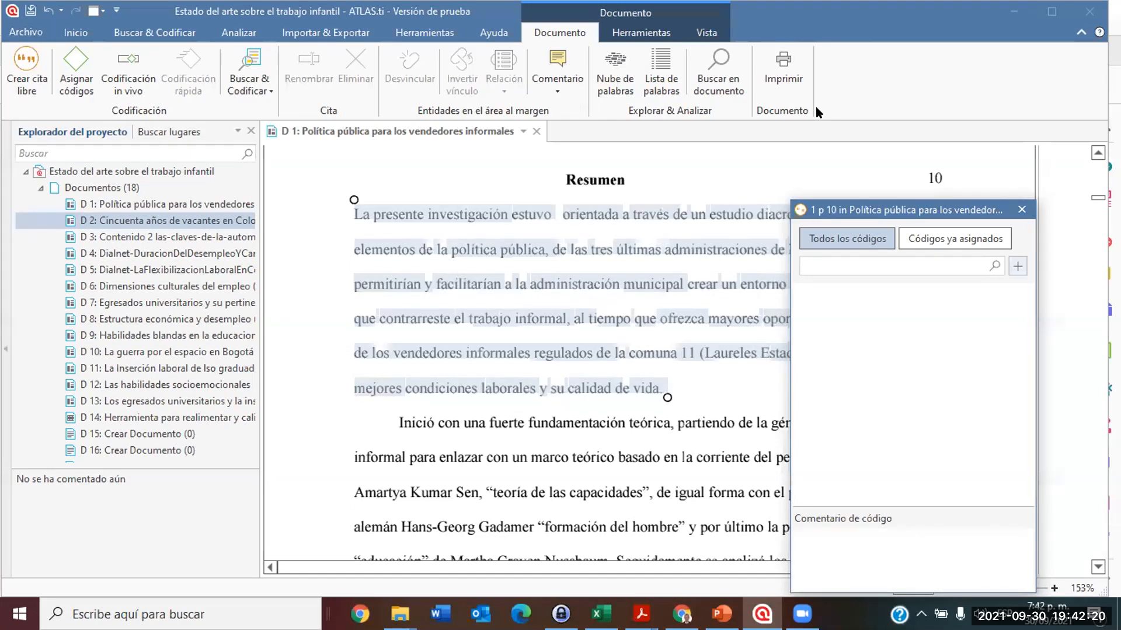
type("Politica publica")
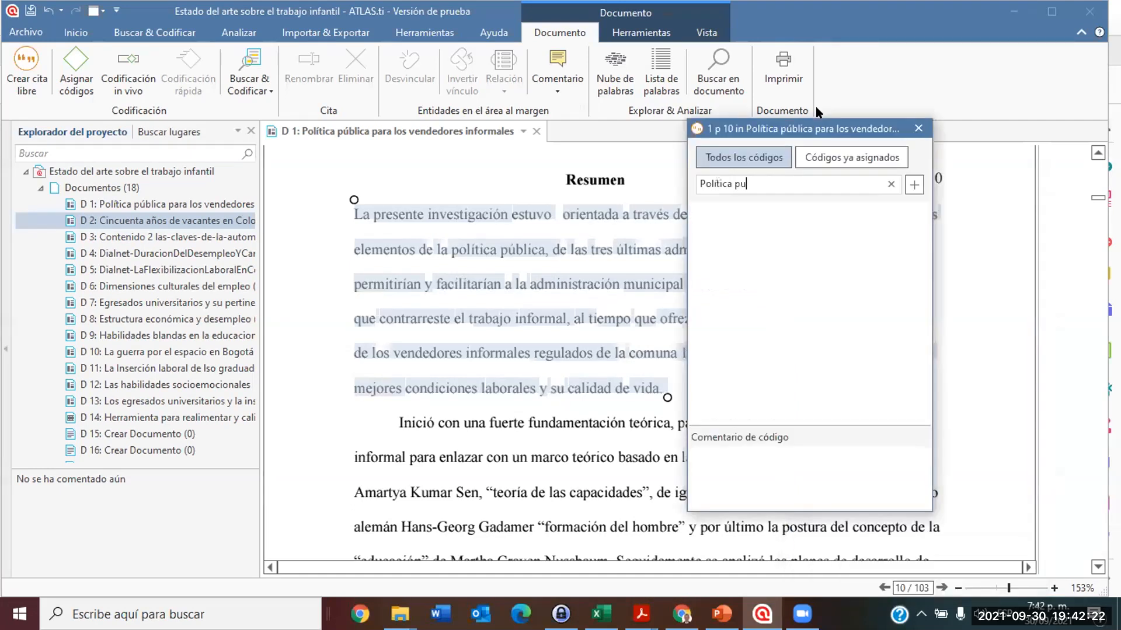
left_click(914, 185)
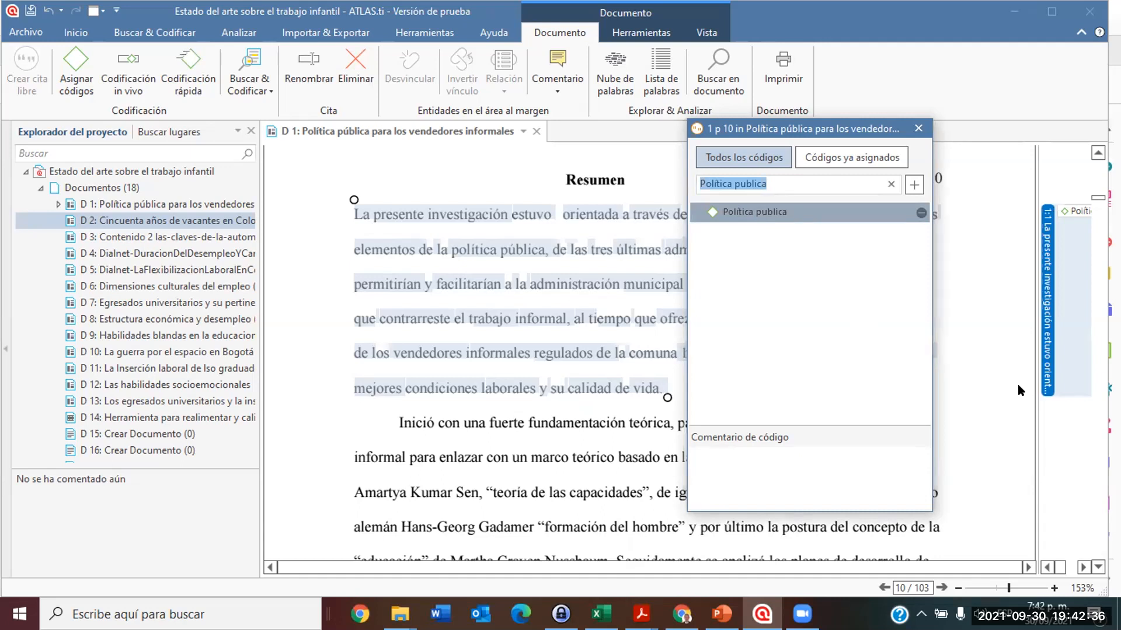
Finish assigning codes, widen the margin area, and select quotation 1:1 beside the Resumen to highlight its coded passage.
left_click(948, 248)
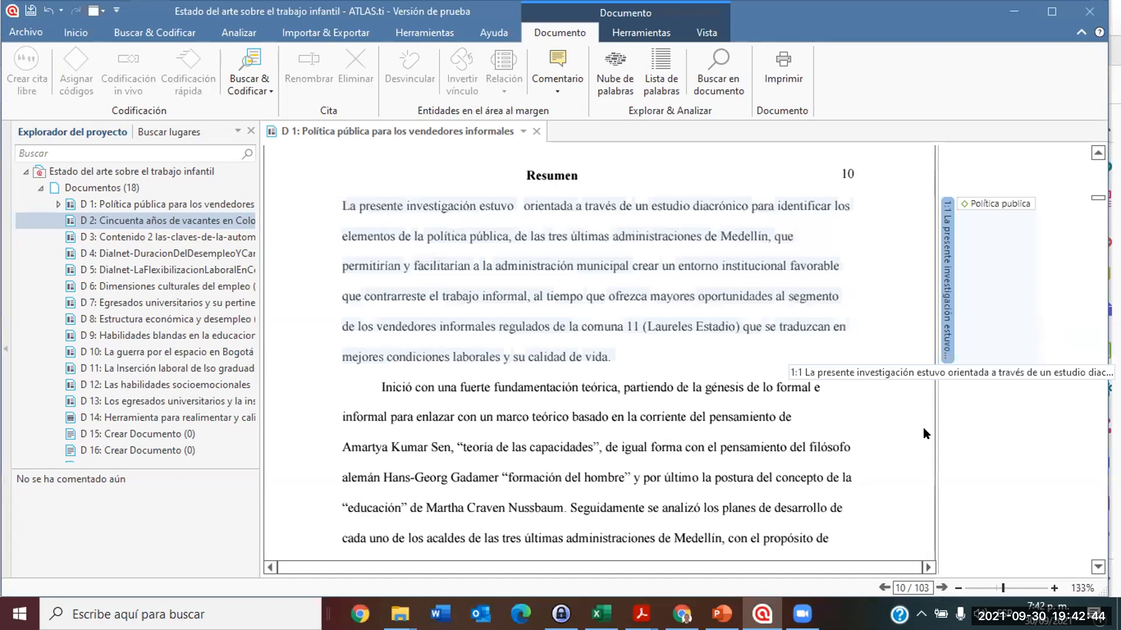
left_click(947, 240)
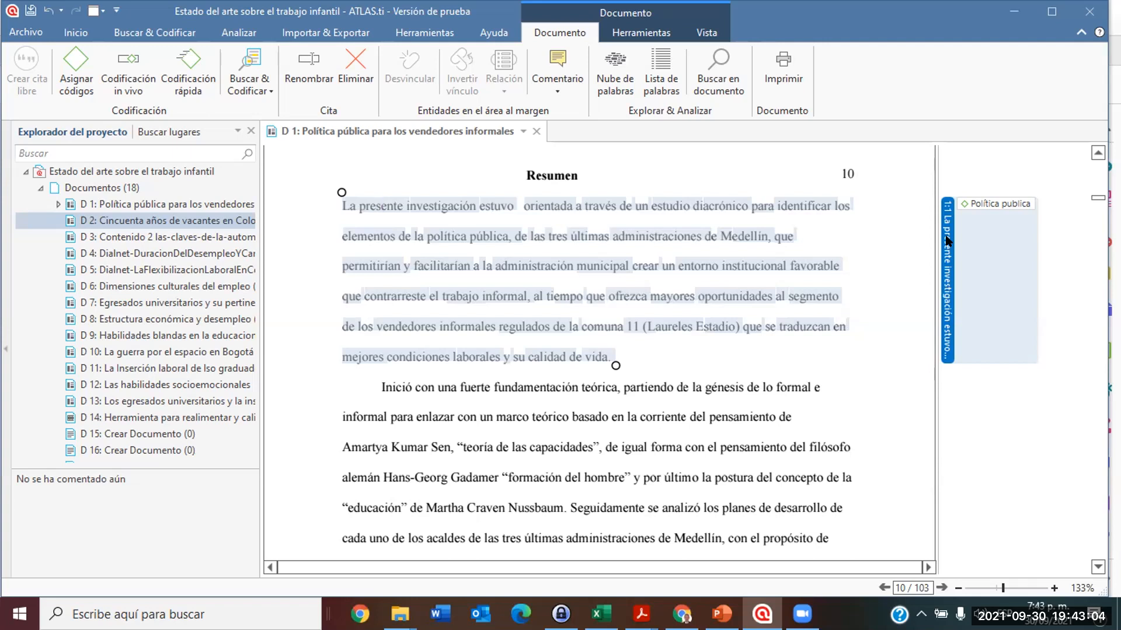
Deselect and reselect quotation 1:1 through its coded text in the Resumen on page 10 of D 1.
left_click(892, 426)
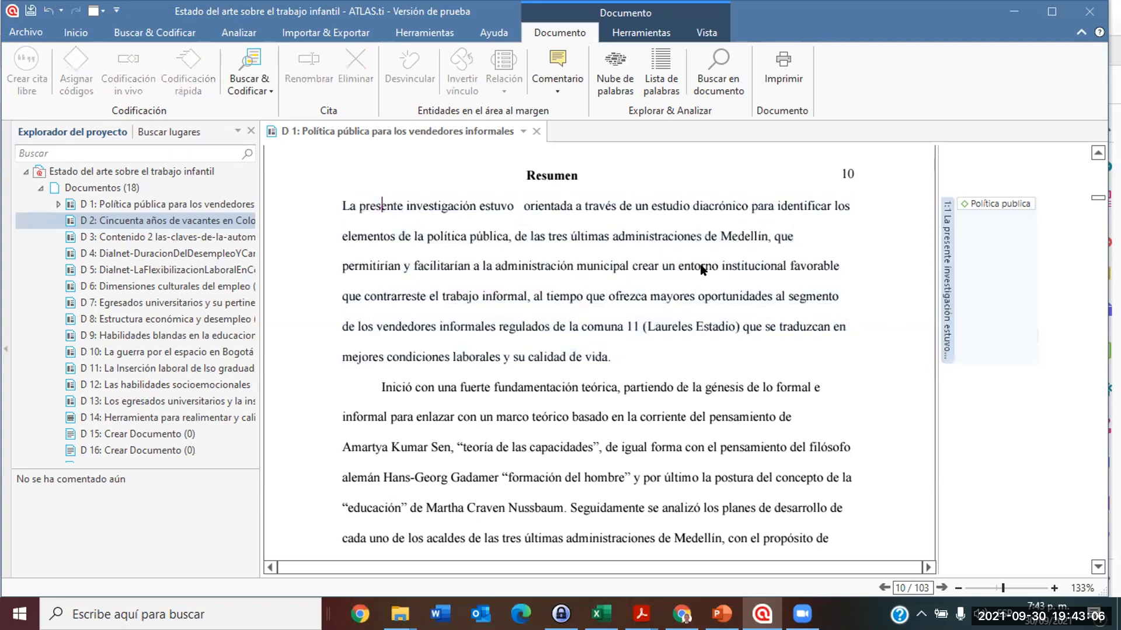
left_click(702, 269)
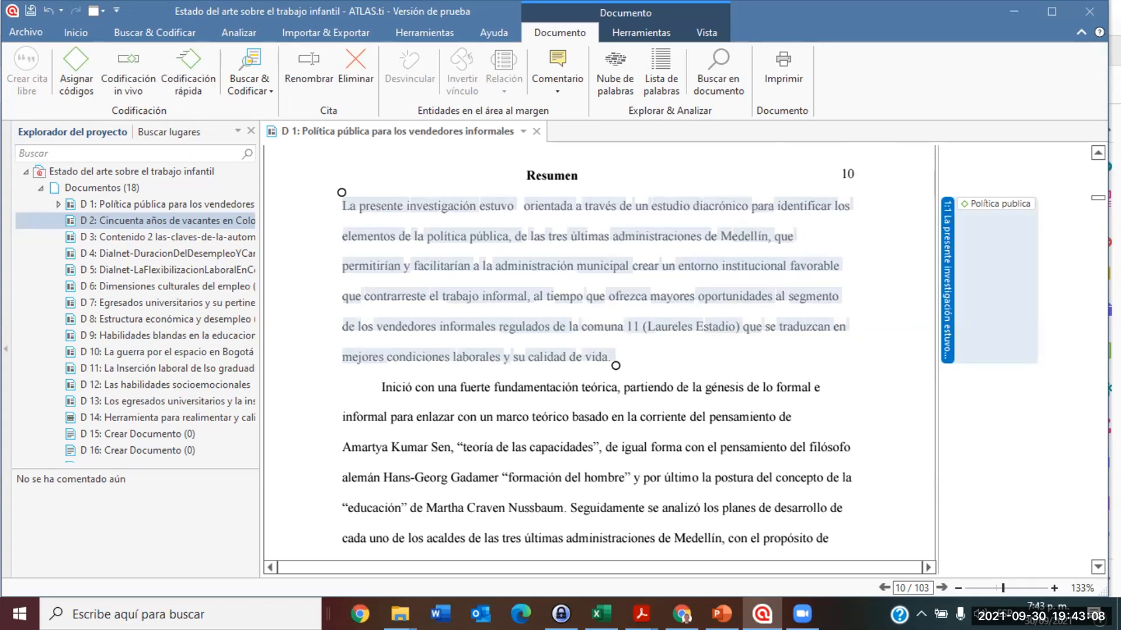
left_click(857, 435)
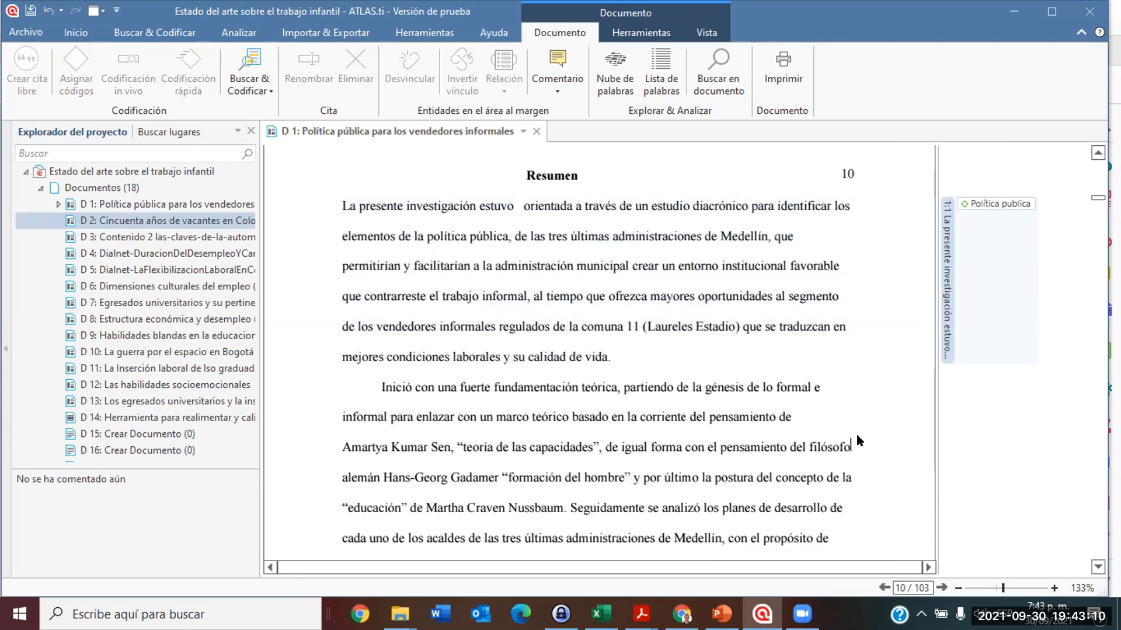
left_click(761, 296)
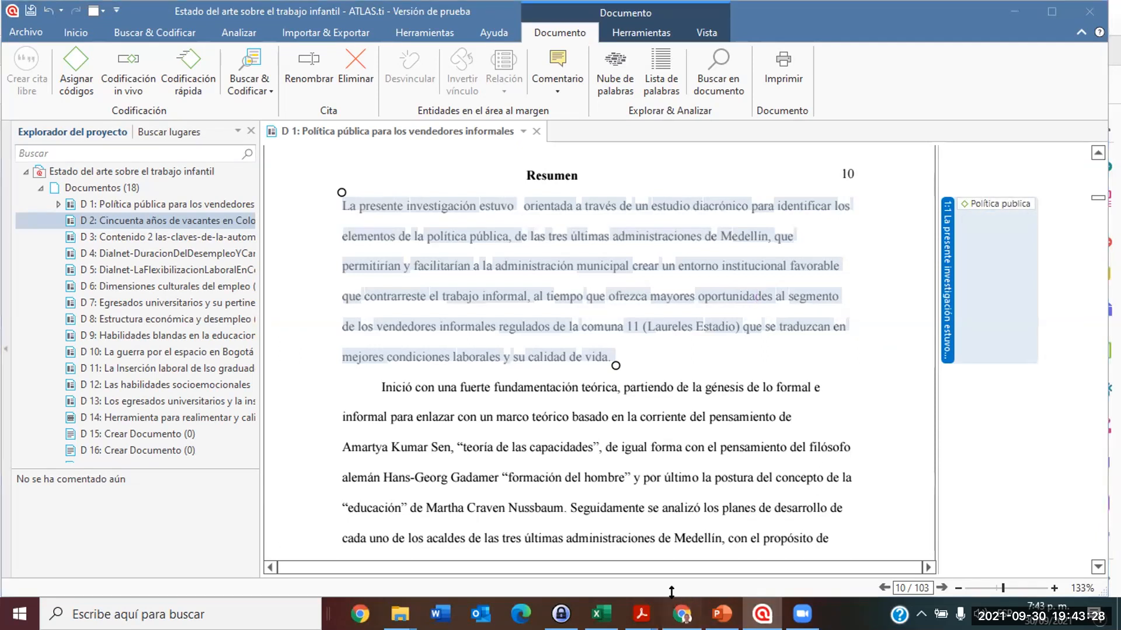
Switch to the browser to review the code and category sketch on the IDroo board, and return to ATLAS.ti.
key("alt+Tab")
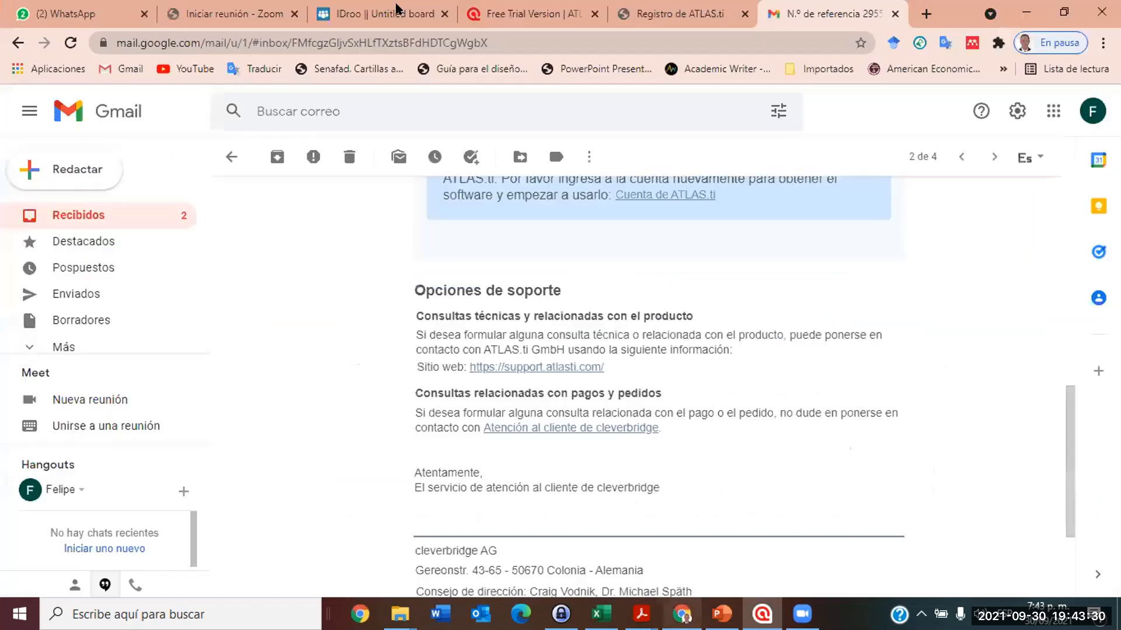
left_click(397, 12)
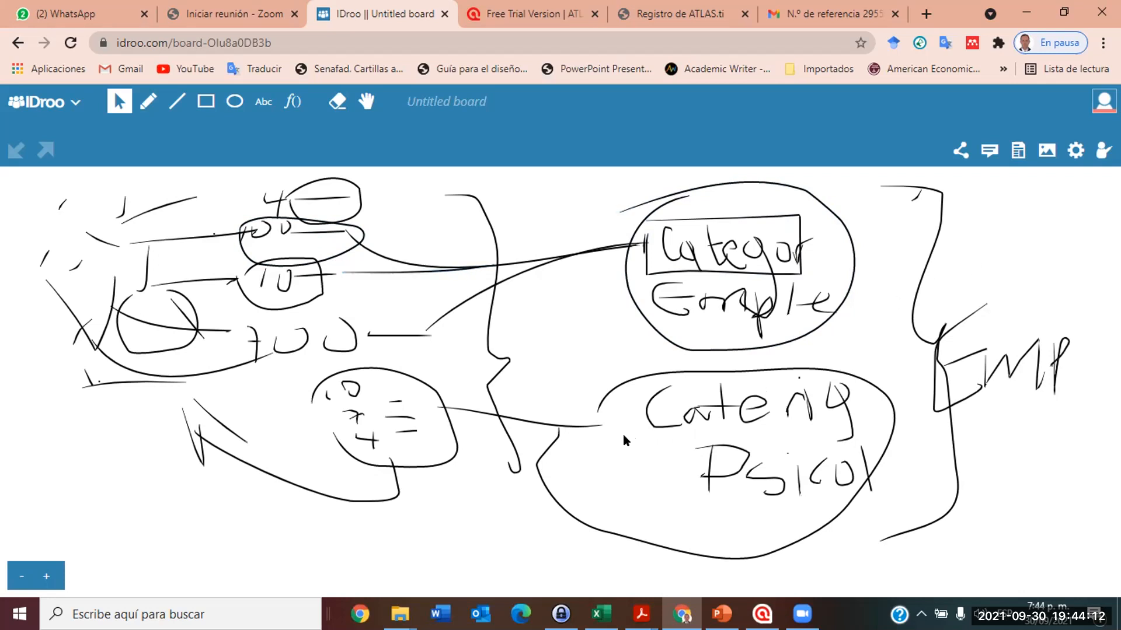
key("alt+Tab")
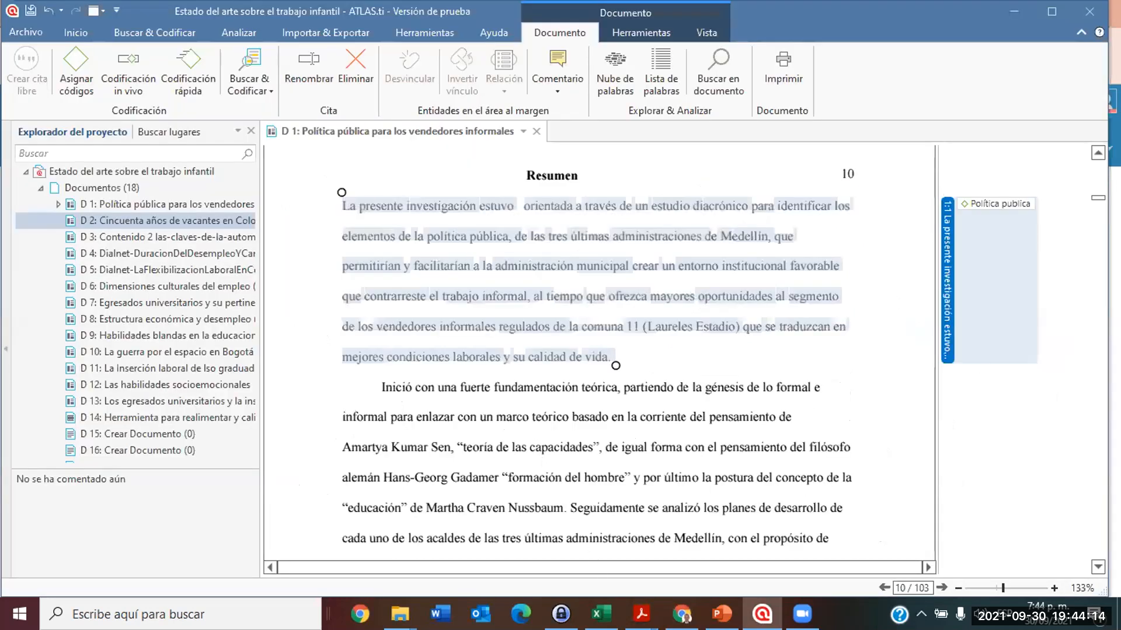
Switch to Acrobat Reader to view the highlighted methodology passage labelled "Empleo" in Estructura económica y desempleo.pdf, and return to ATLAS.ti.
scroll(717, 535, "down", 5)
left_click(641, 614)
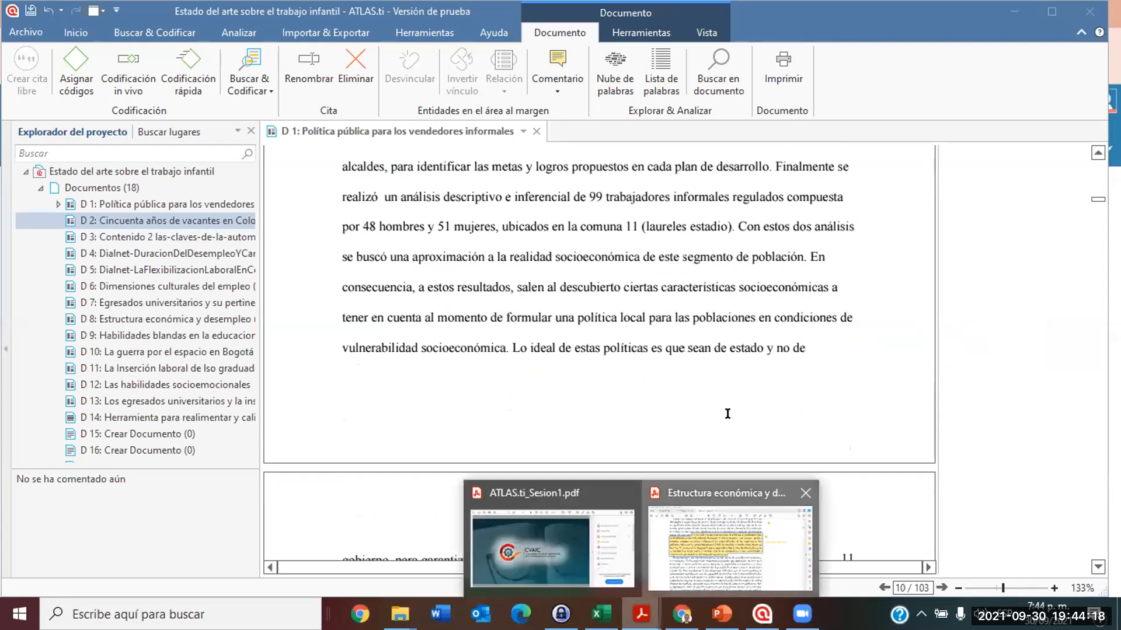
left_click(730, 549)
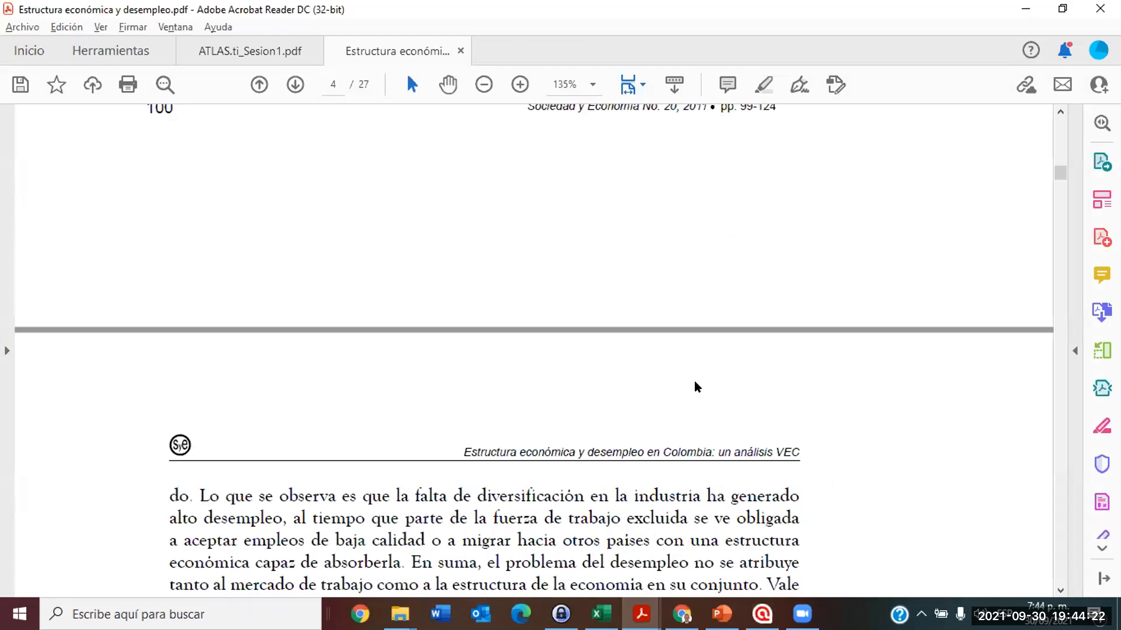
scroll(695, 380, "down", 10)
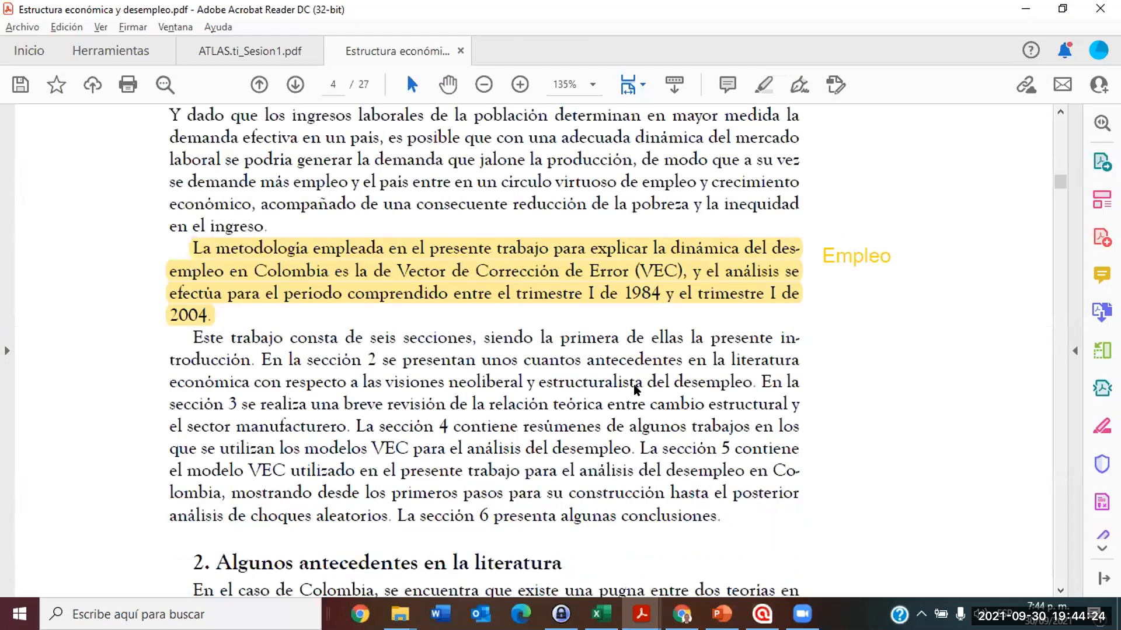
key("alt+Tab")
Assign the existing code "Política publica" to the paragraph from "En este orden de ideas" through "calidad de vida" on page 13 of D 1.
scroll(542, 387, "down", 5)
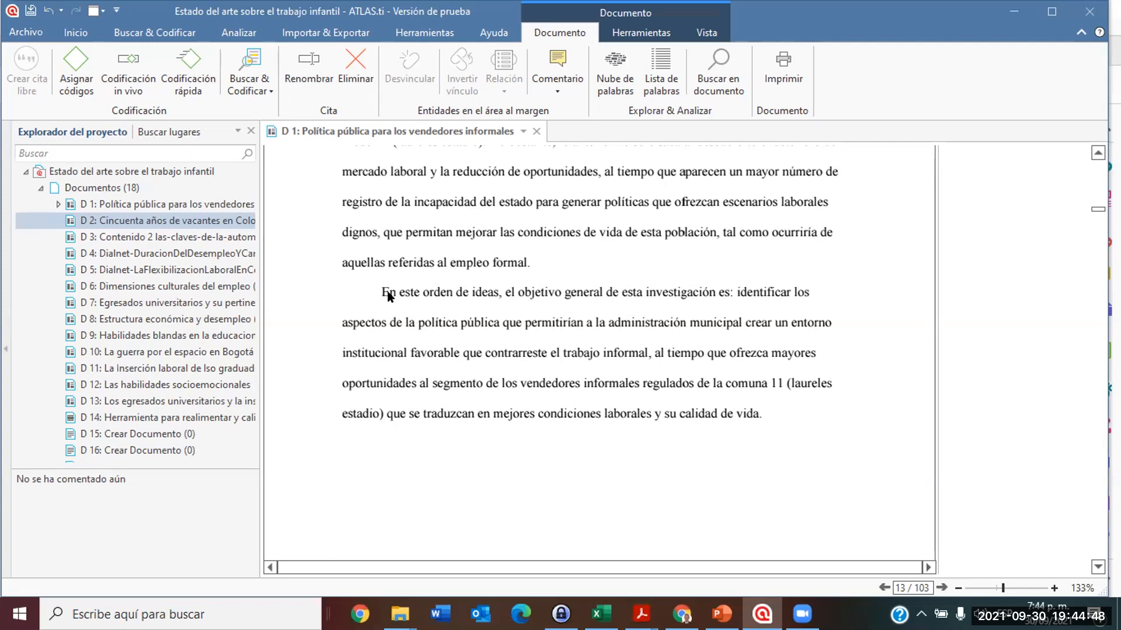
triple_click(740, 355)
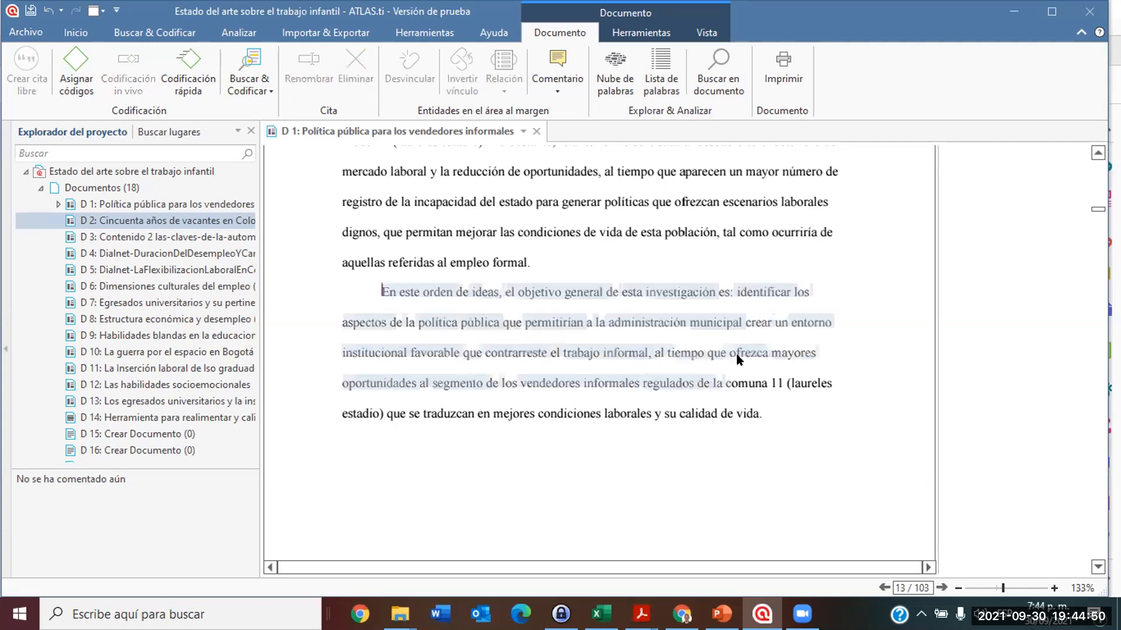
right_click(739, 325)
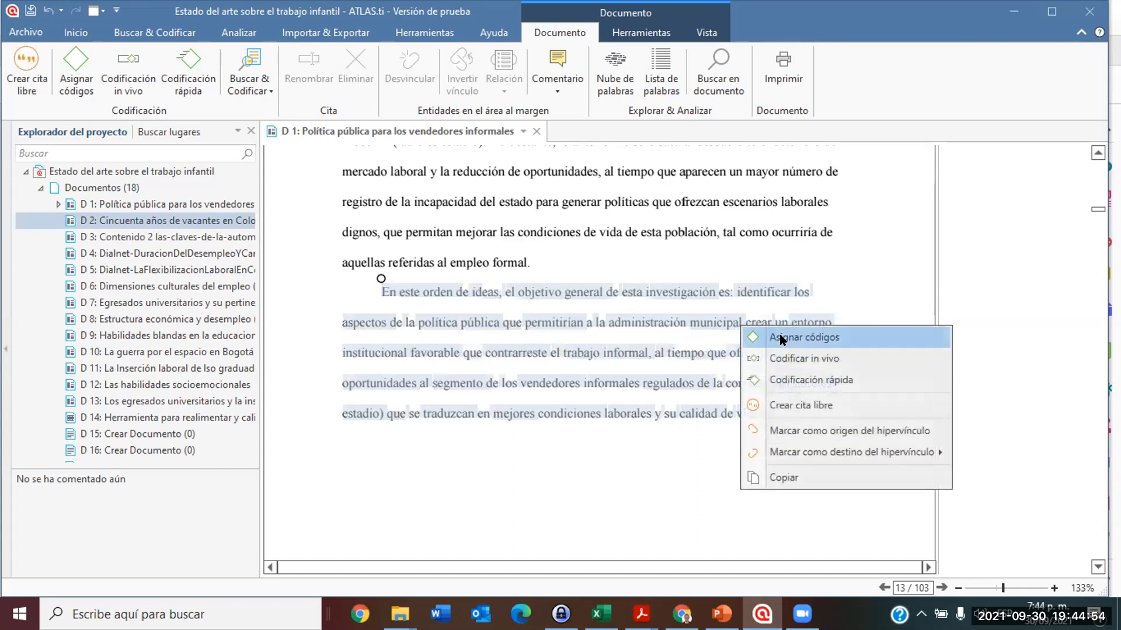
left_click(780, 339)
left_click(753, 296)
left_click(923, 296)
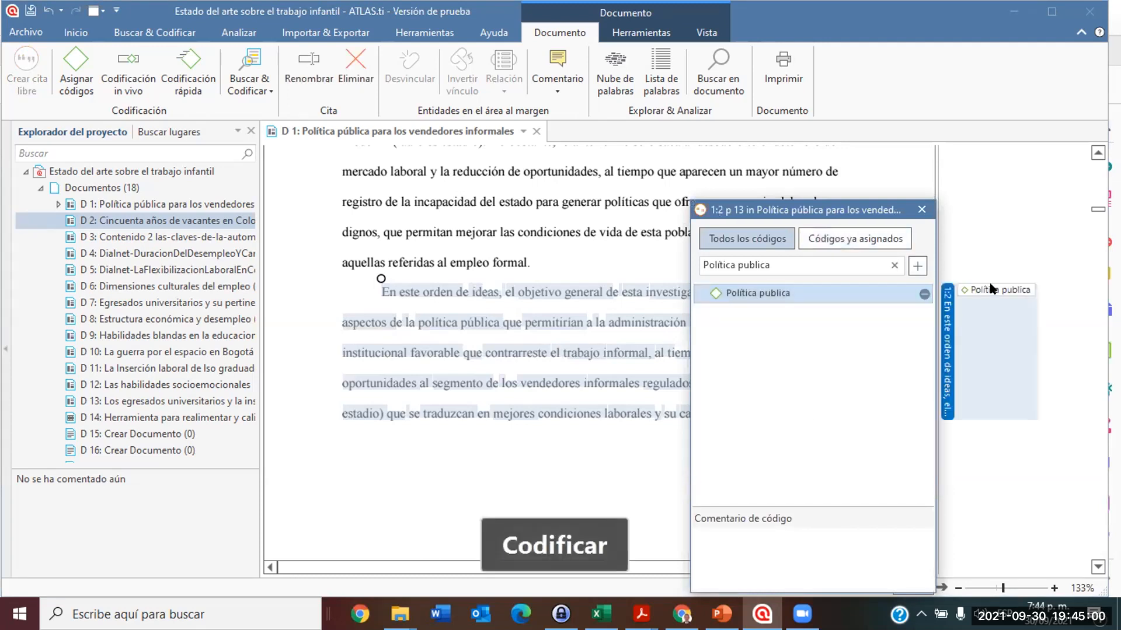
left_click(990, 285)
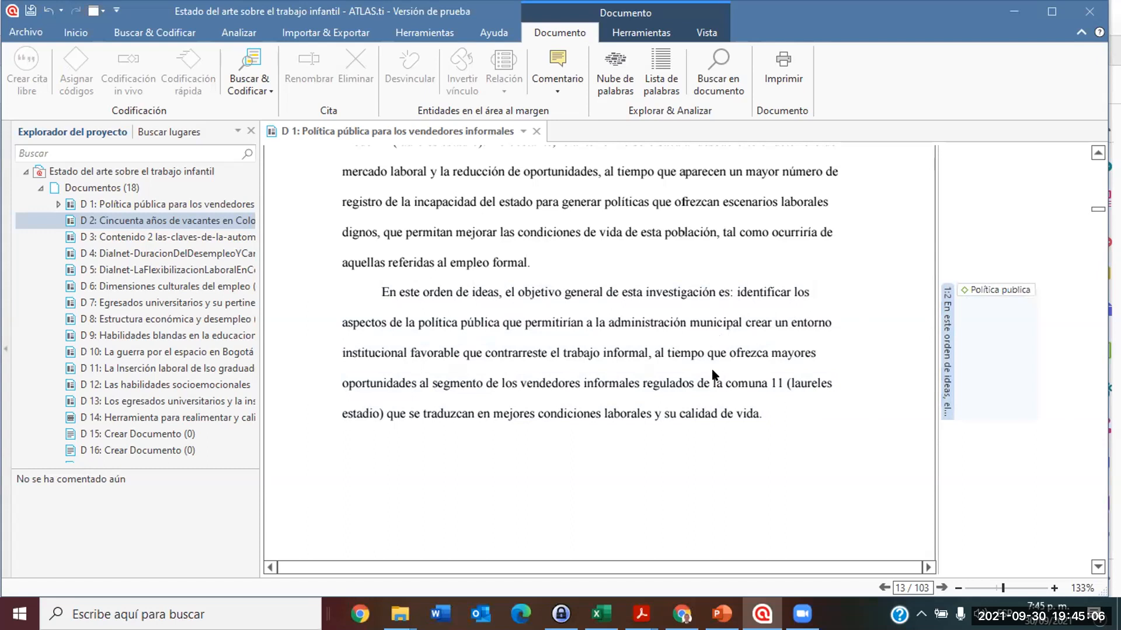
Assign a new code "Empleo informal" to the passage from "Por esto, la gran proporción" through "El Trabajo informal" on page 32 of D 1.
scroll(718, 386, "down", 3)
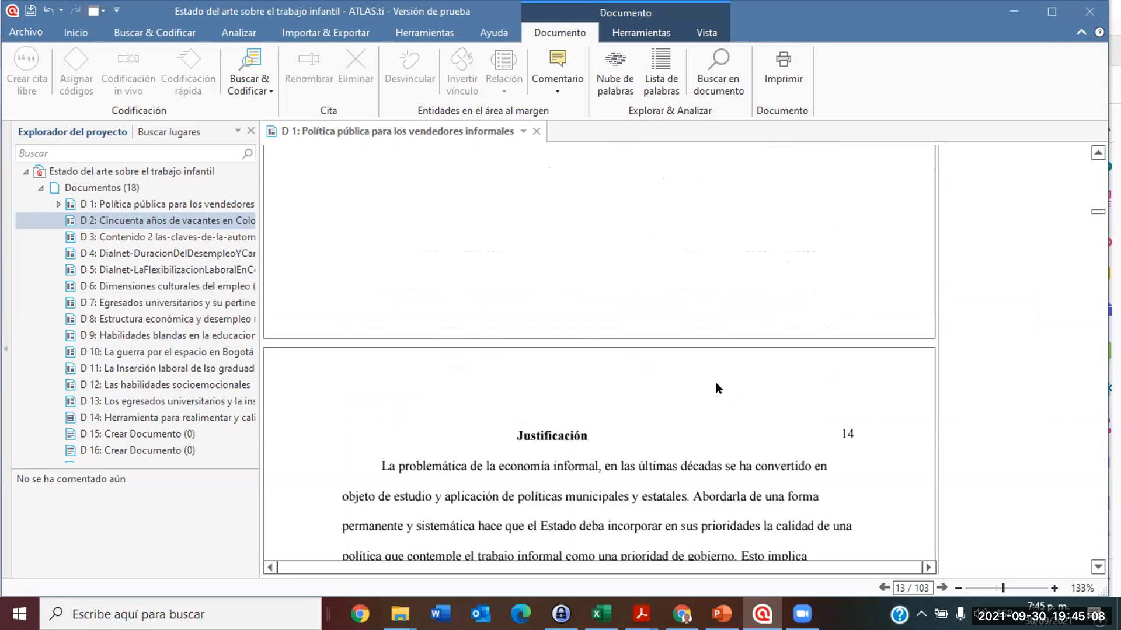
scroll(716, 382, "down", 20)
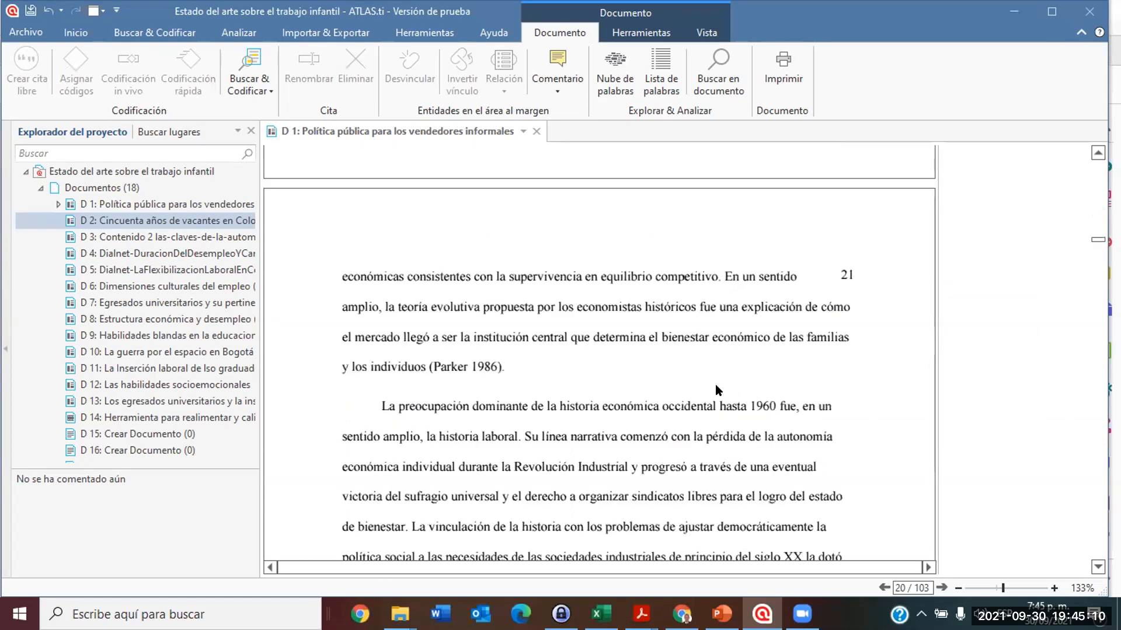
scroll(716, 389, "down", 15)
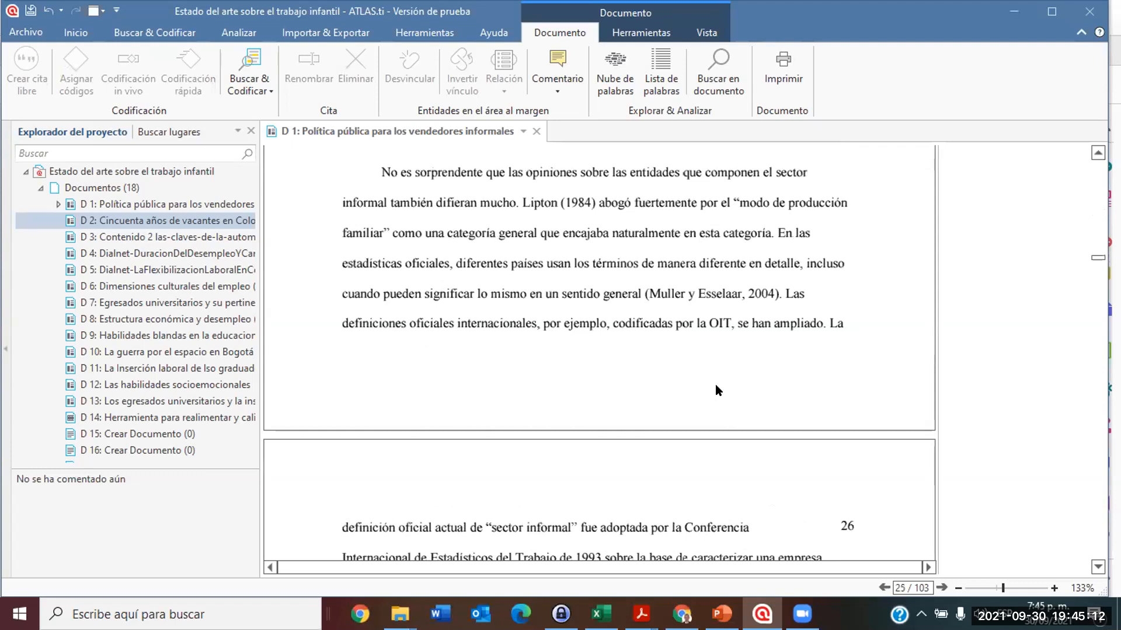
scroll(716, 389, "down", 6)
scroll(715, 390, "down", 3)
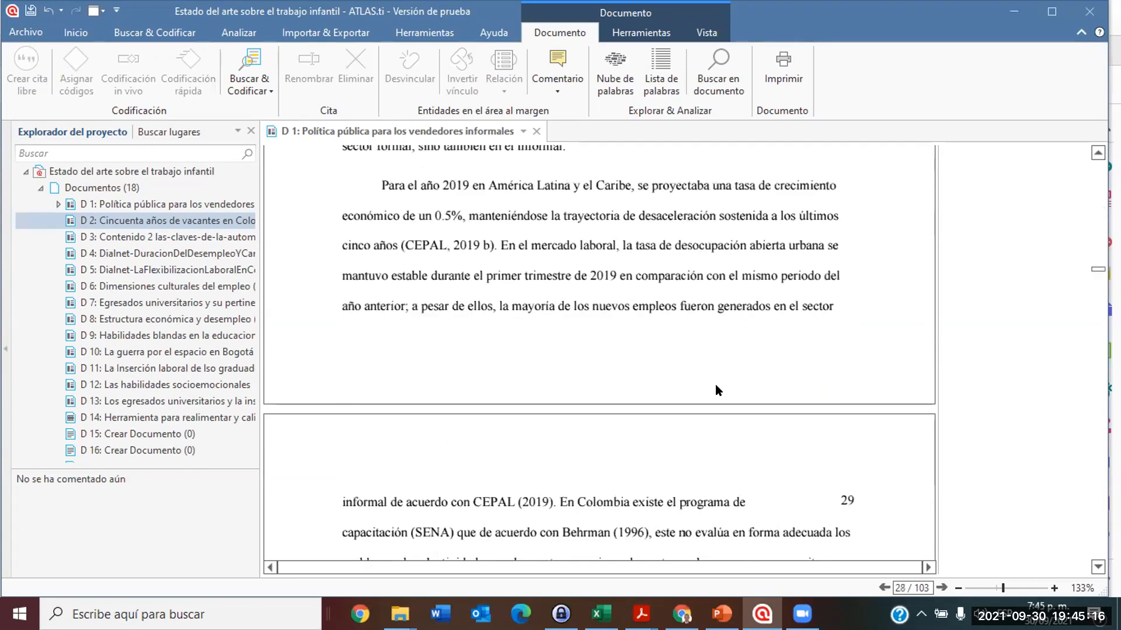
scroll(427, 351, "down", 6)
scroll(541, 297, "down", 6)
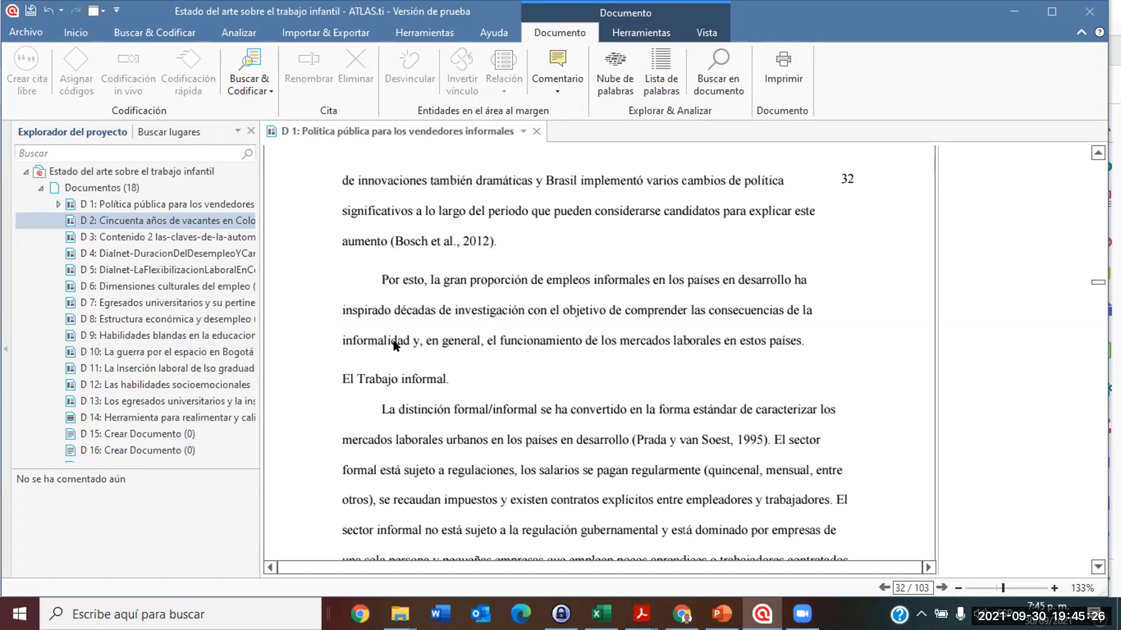
left_click_drag(382, 279, 454, 358)
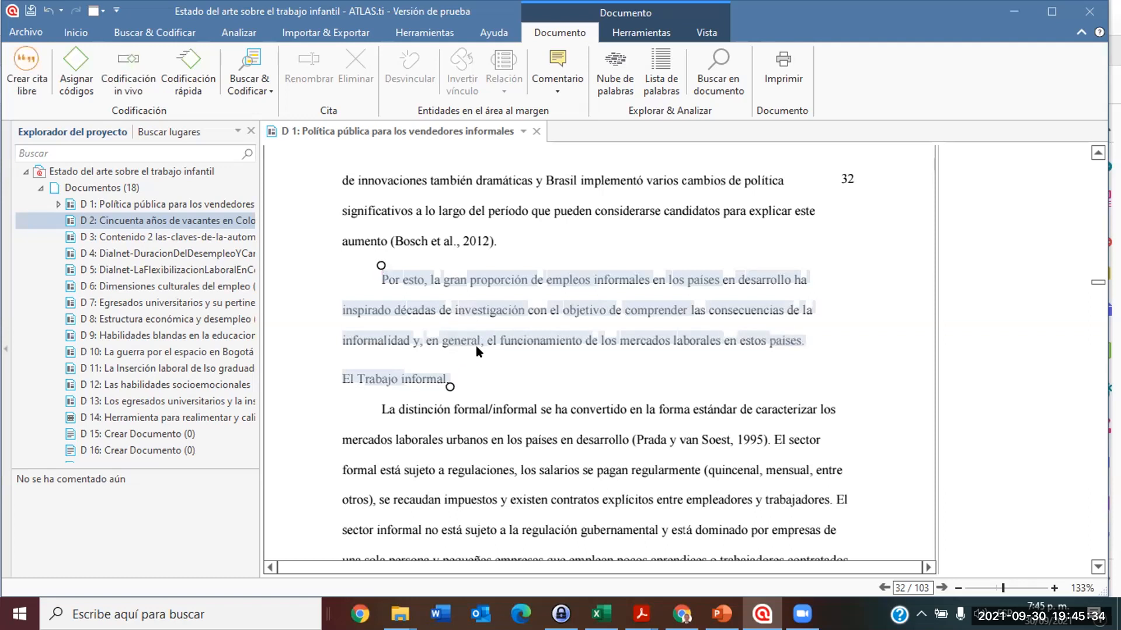
right_click(636, 278)
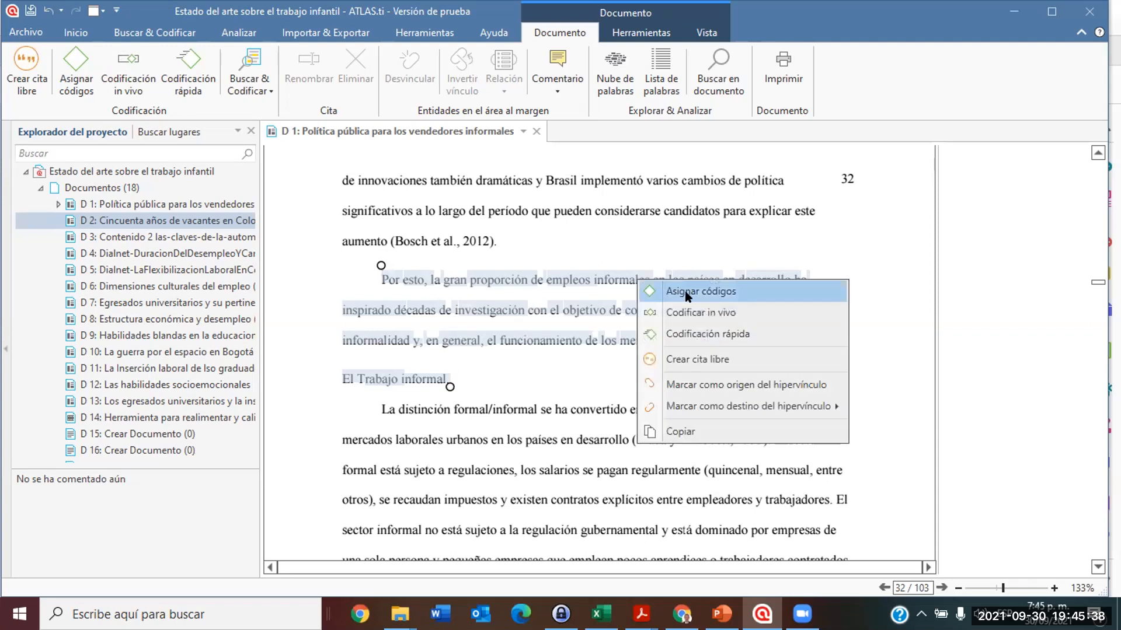
left_click(676, 292)
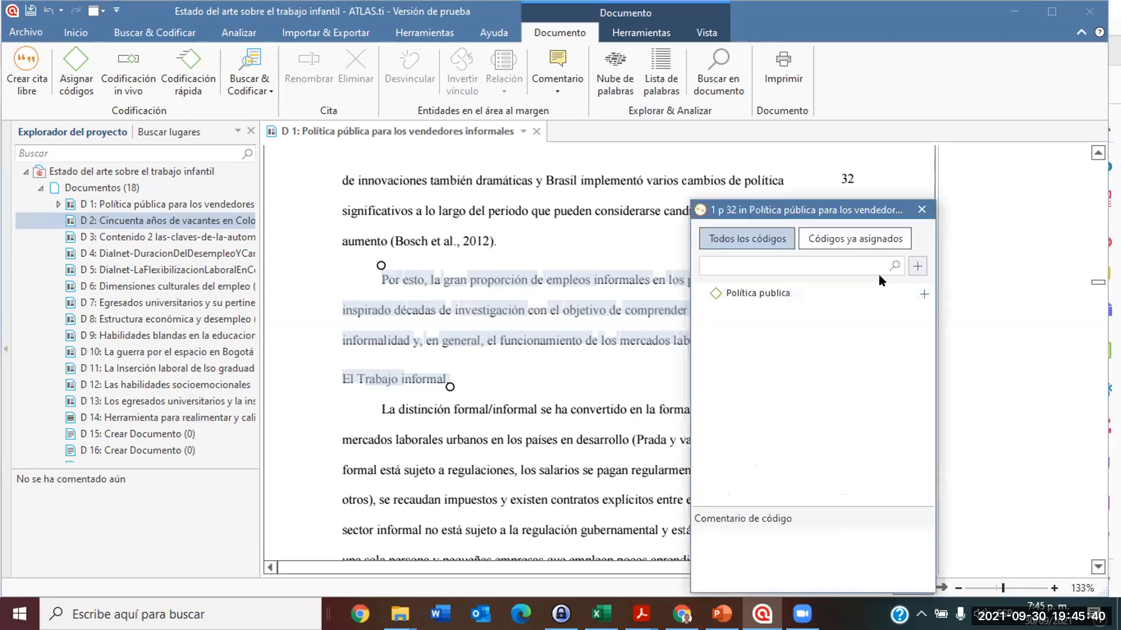
type("Empleo informal")
left_click(912, 267)
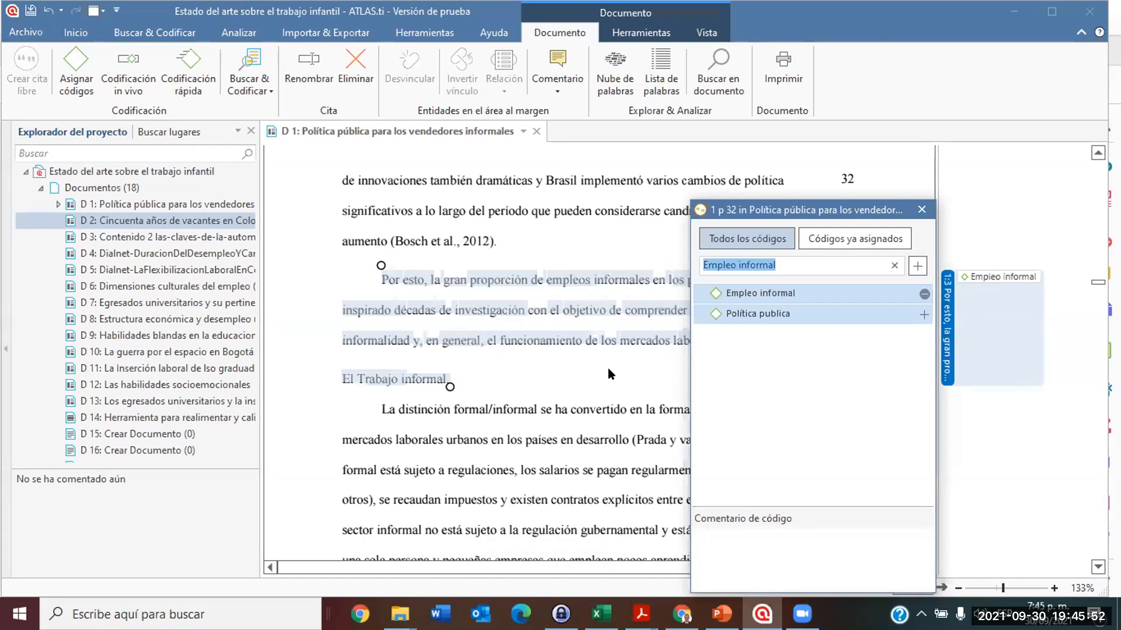
left_click(624, 339)
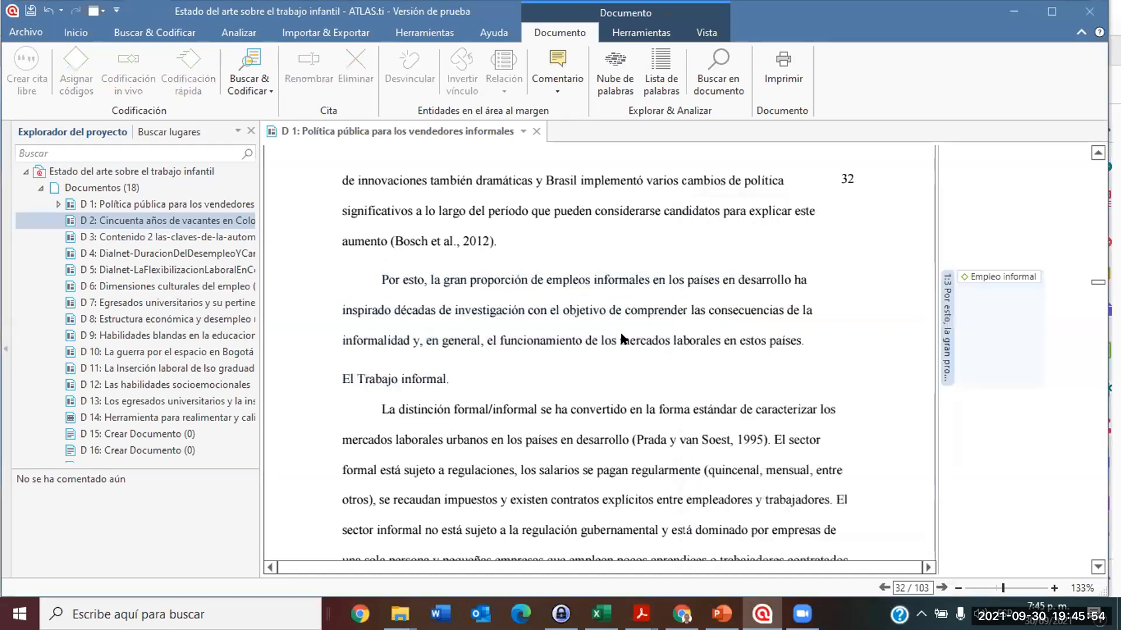
Add a second new code "Mercado laboral" to the quotation beginning "Por esto, la gran proporción" on page 32.
left_click(585, 372)
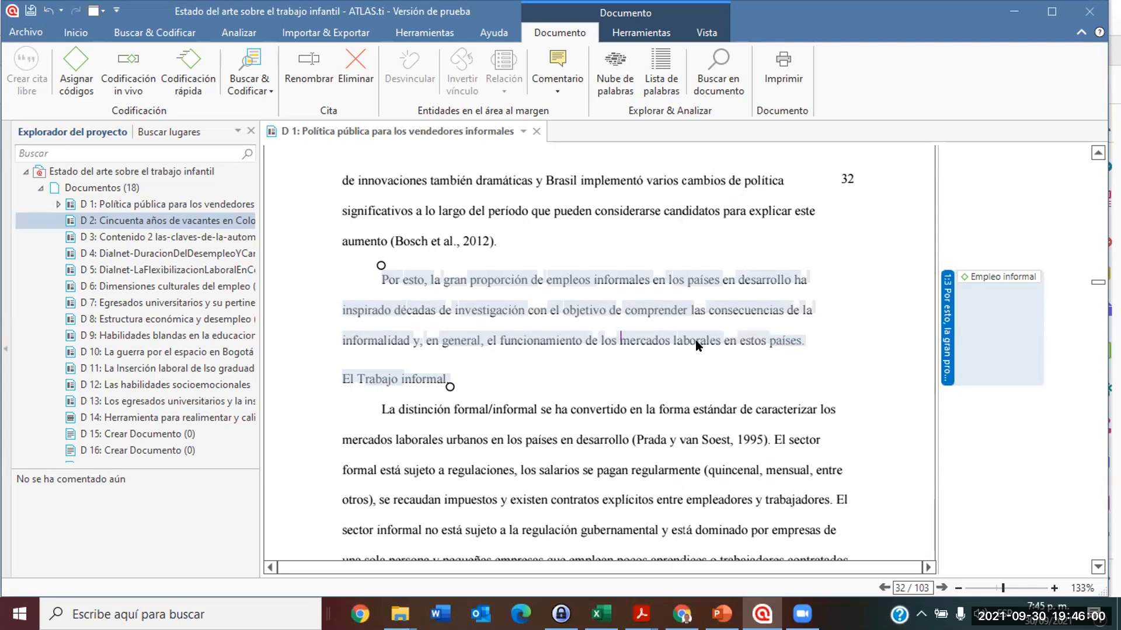
right_click(762, 307)
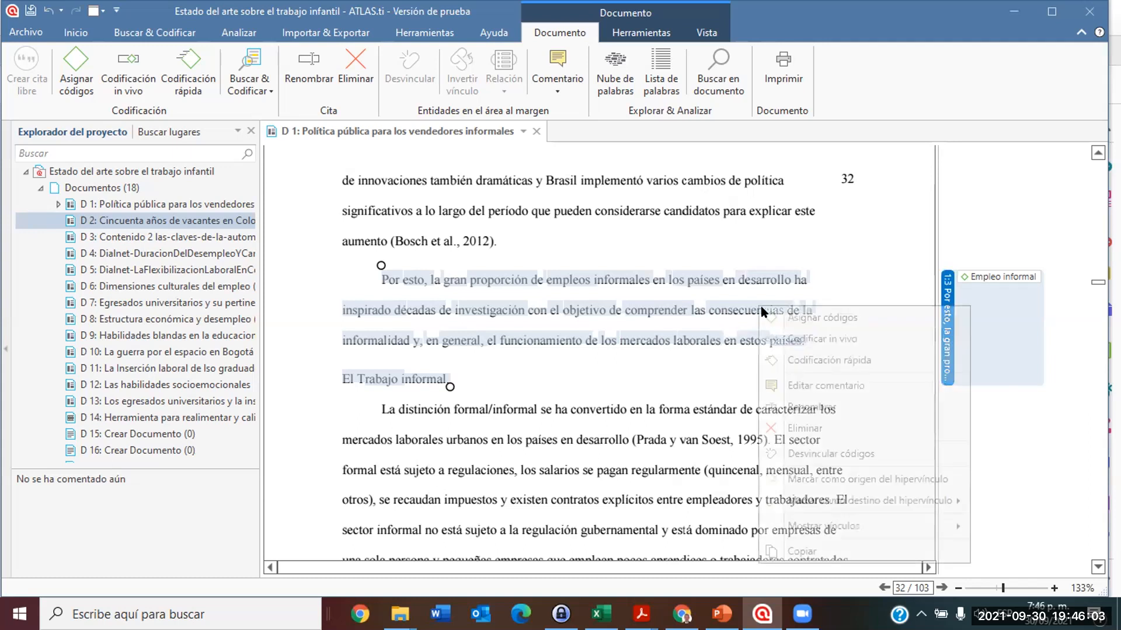
left_click(816, 322)
type("Mercado laboral")
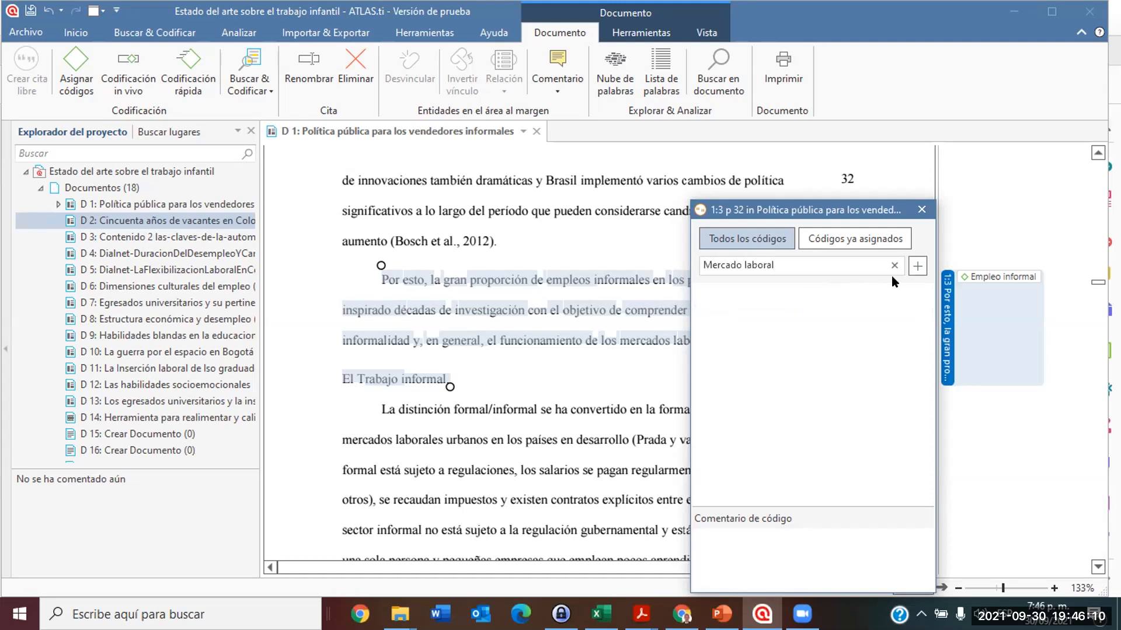
left_click(917, 267)
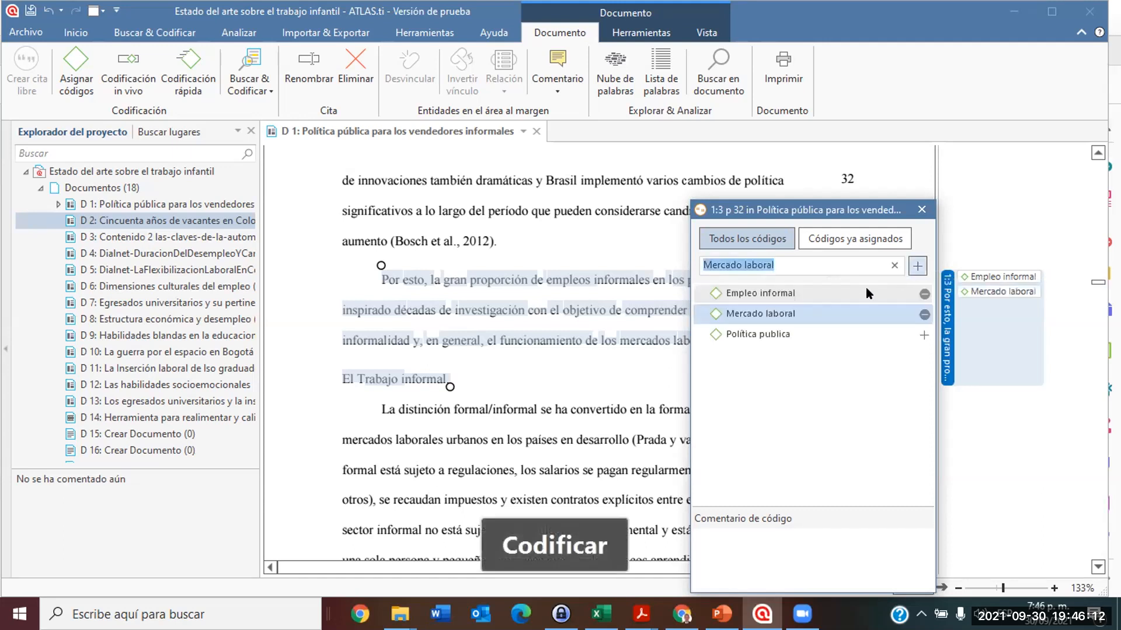
left_click(632, 385)
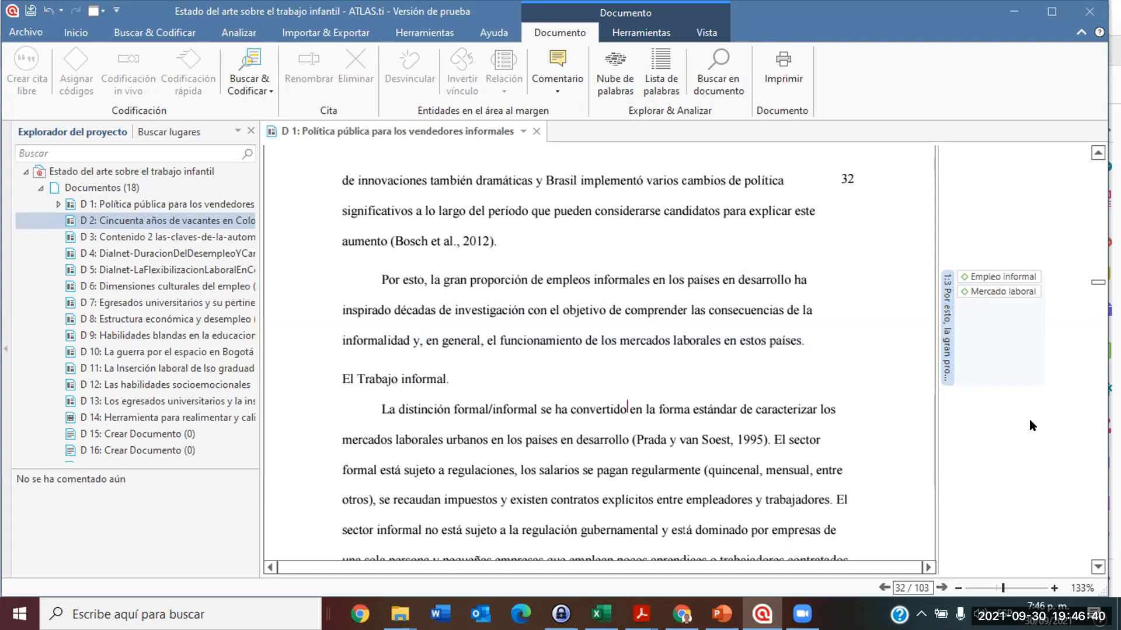
Show the project's analysis tools, including the code co-occurrence options.
left_click(240, 34)
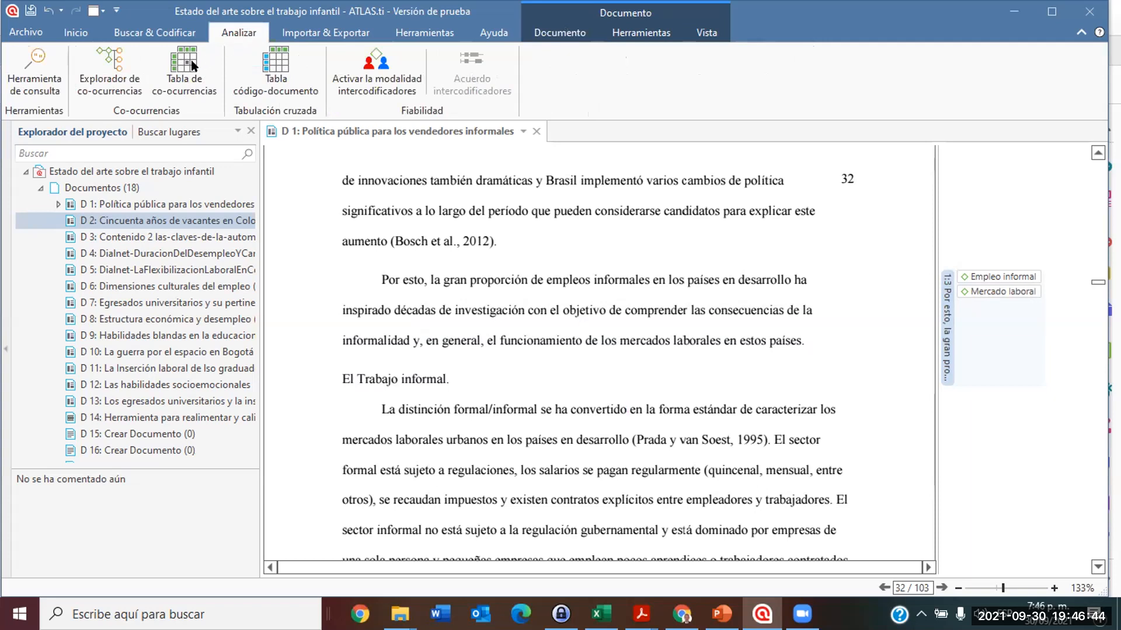